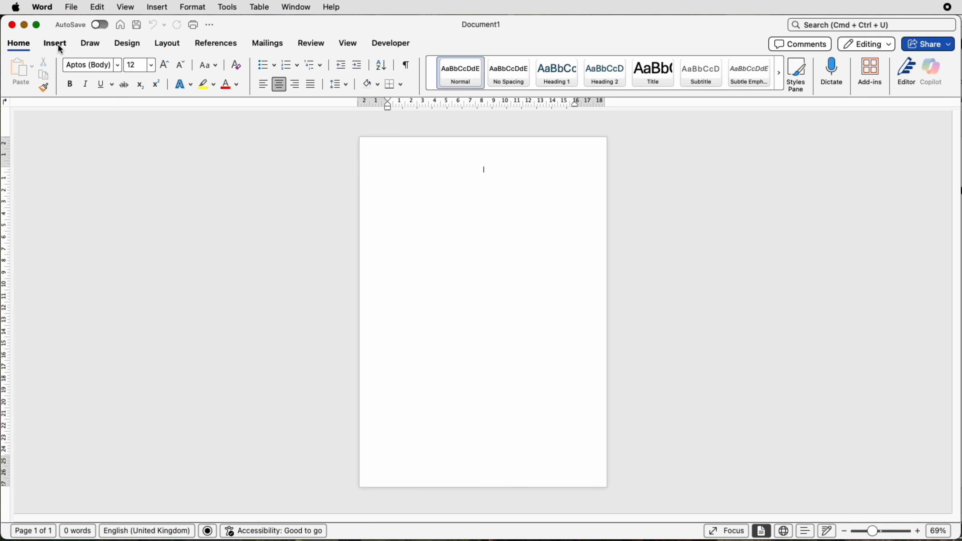
Open the stock images library, search for people, and insert the chosen photos into the document
{"action": "left_click", "coordinate": [58, 45]}
{"action": "left_click", "coordinate": [143, 72]}
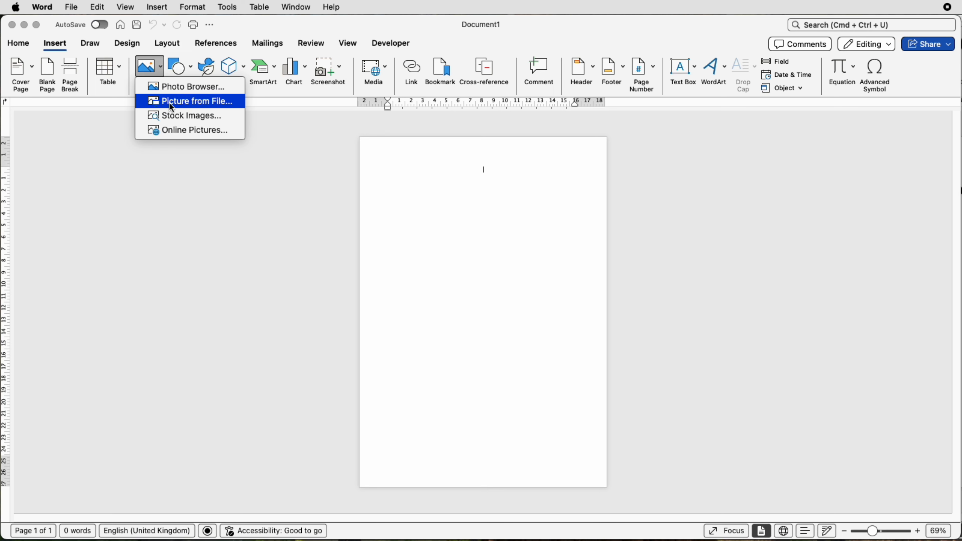
{"action": "left_click", "coordinate": [202, 121]}
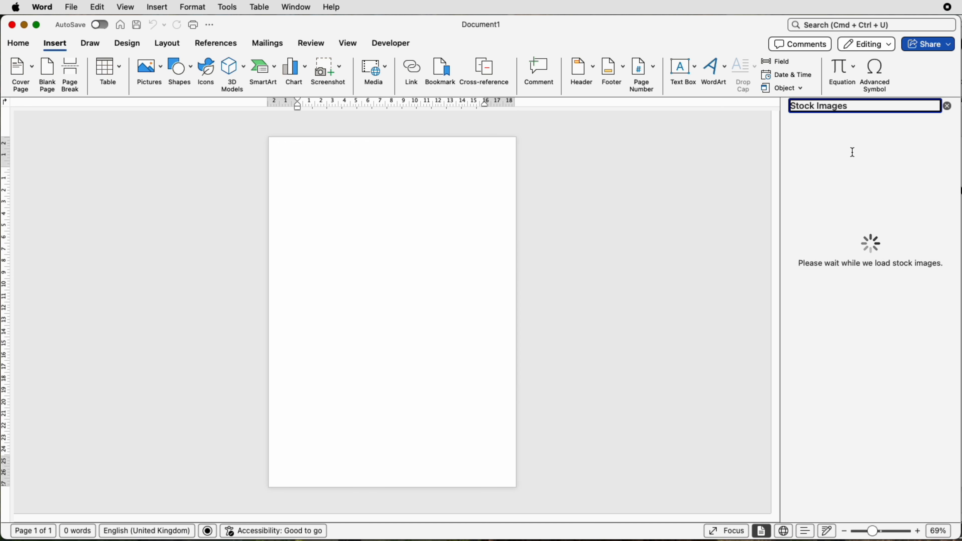
{"action": "scroll", "coordinate": [847, 252], "scroll_direction": "down", "scroll_amount": 2}
{"action": "scroll", "coordinate": [847, 252], "scroll_direction": "down", "scroll_amount": 8}
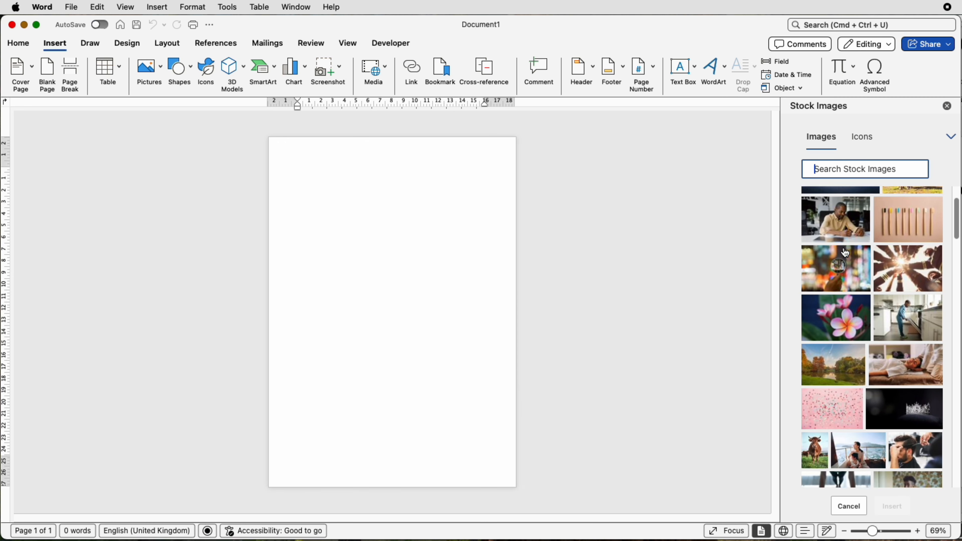
{"action": "scroll", "coordinate": [846, 253], "scroll_direction": "down", "scroll_amount": 8}
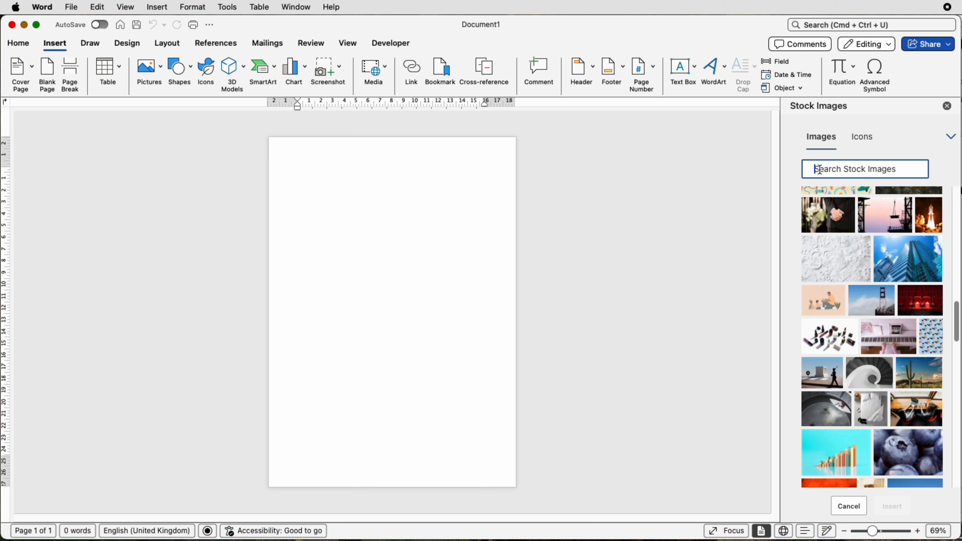
{"action": "type", "text": "people"}
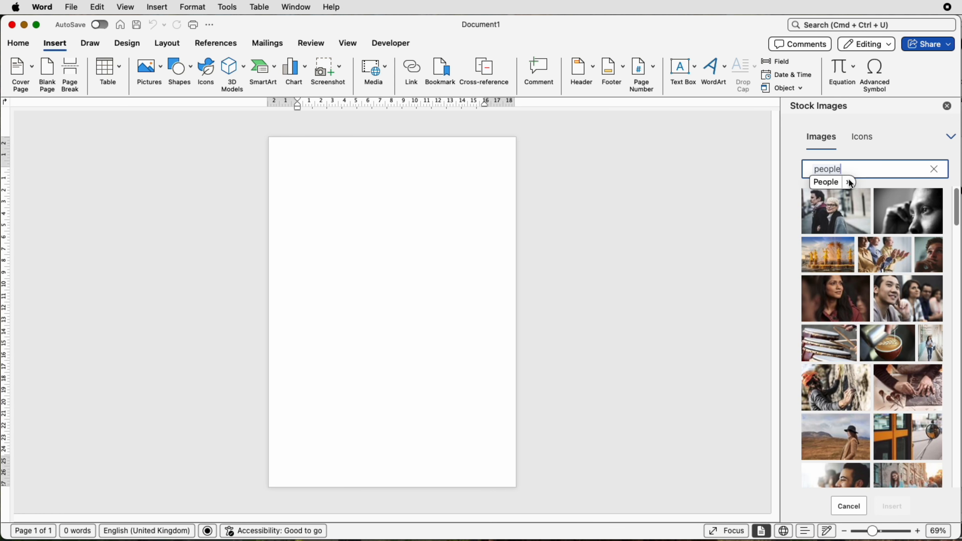
{"action": "left_click", "coordinate": [848, 180]}
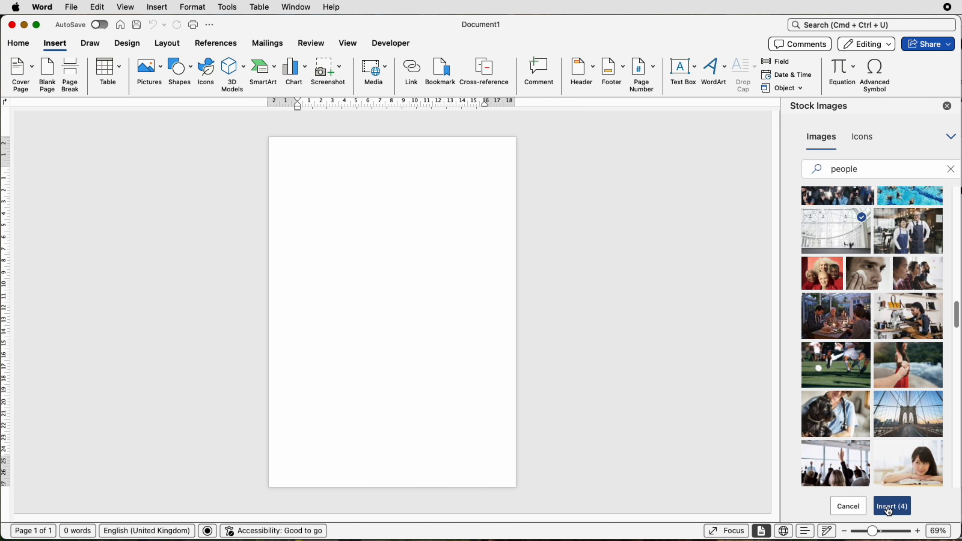
{"action": "left_click", "coordinate": [888, 508]}
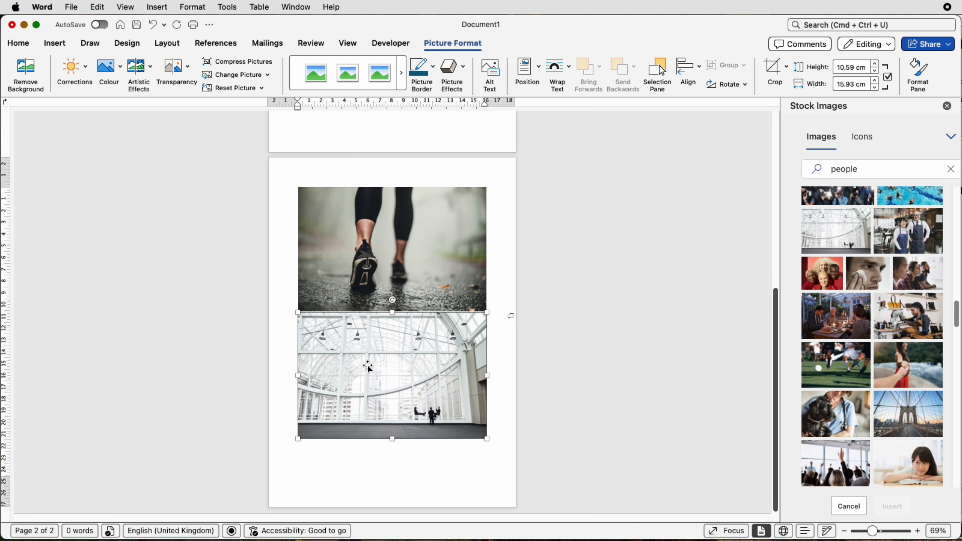
Set the glass-building photo to wrap In Front of Text
{"action": "scroll", "coordinate": [386, 343], "scroll_direction": "up", "scroll_amount": 1}
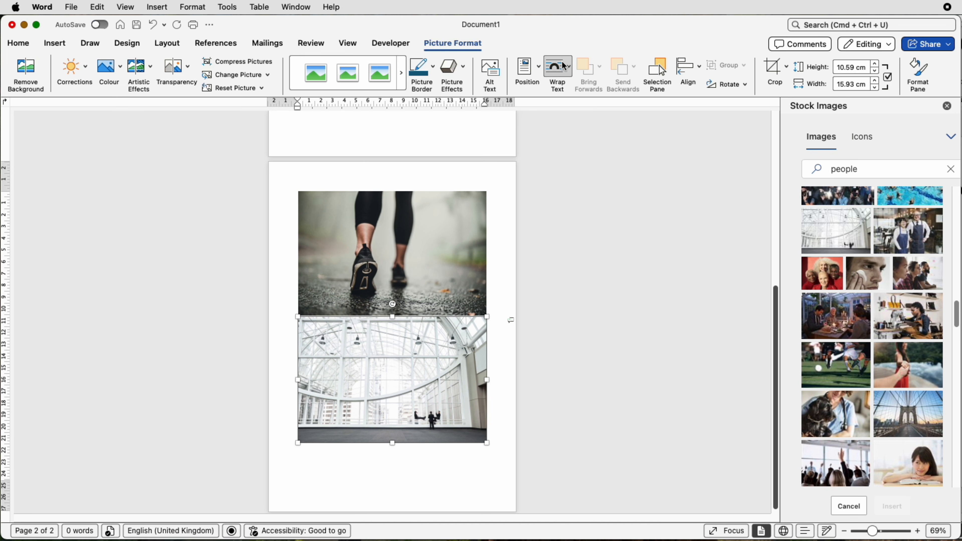
{"action": "left_click", "coordinate": [571, 66]}
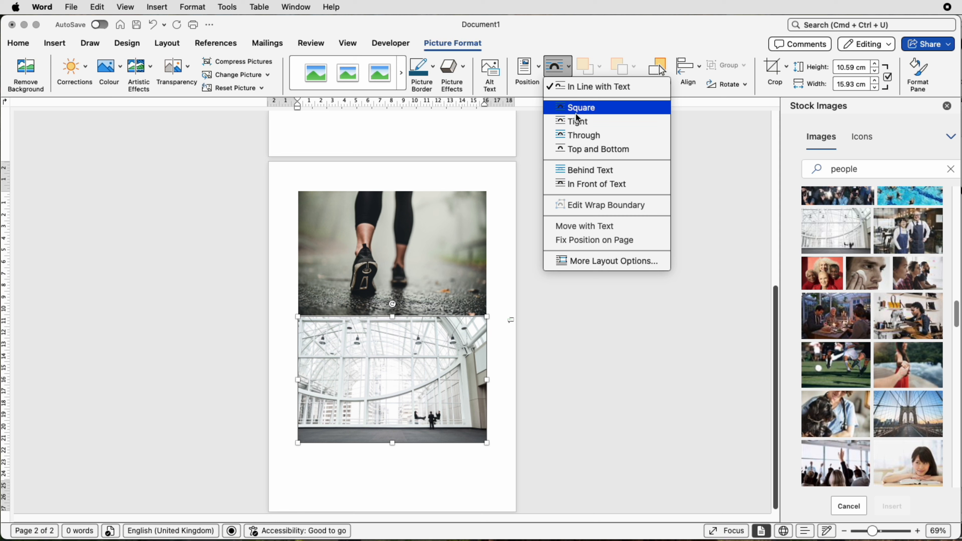
{"action": "left_click", "coordinate": [573, 186]}
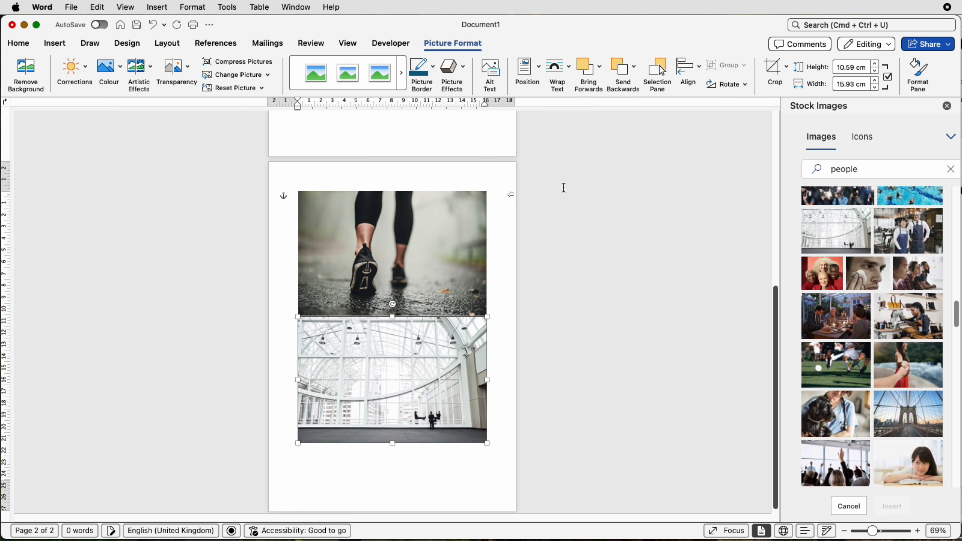
Set the running photo to In Front of Text and shrink it from its corner to about 9.65 cm wide
{"action": "left_click", "coordinate": [462, 222]}
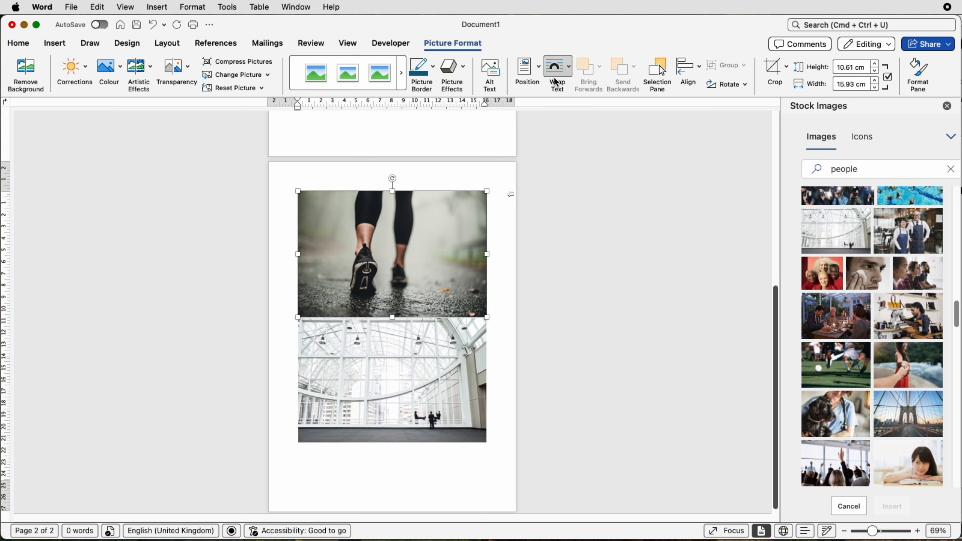
{"action": "left_click", "coordinate": [558, 68]}
{"action": "left_click", "coordinate": [576, 184]}
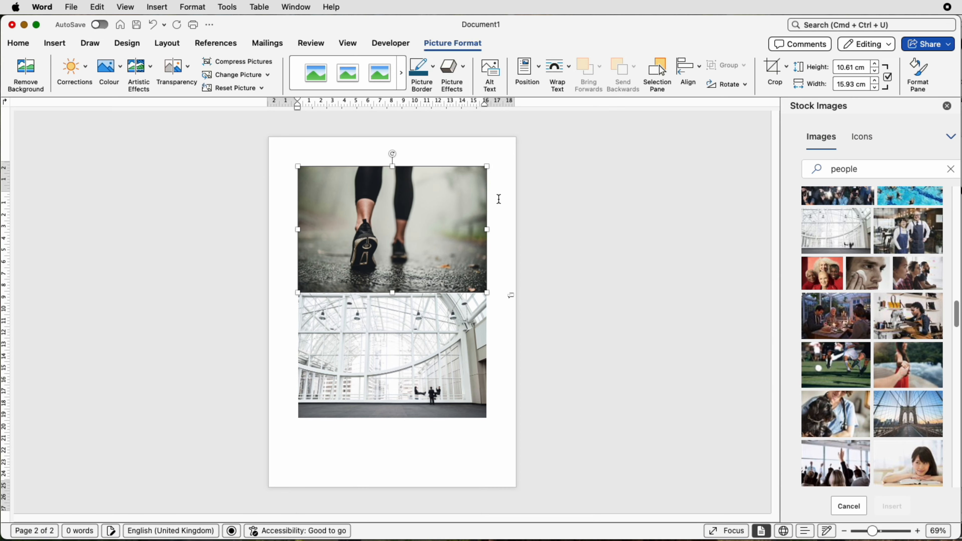
{"action": "left_click_drag", "start_coordinate": [488, 169], "coordinate": [413, 216]}
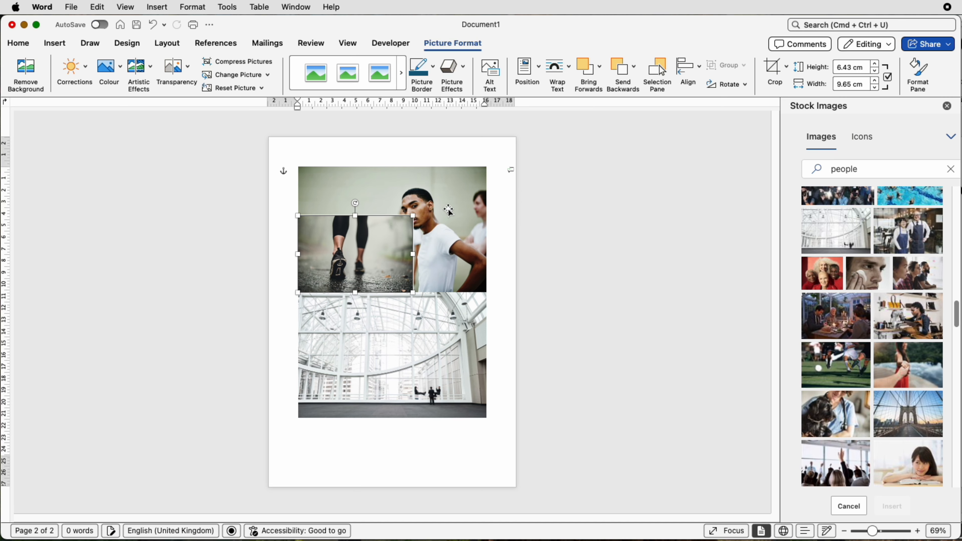
Set the man photo to In Front of Text and shrink it from its corner to about 11 cm wide
{"action": "left_click", "coordinate": [573, 81]}
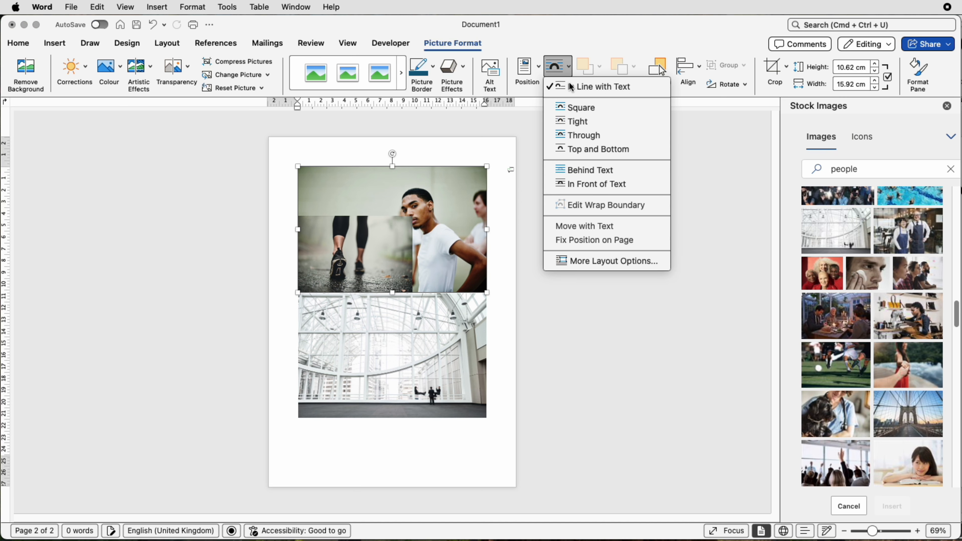
{"action": "left_click", "coordinate": [578, 183]}
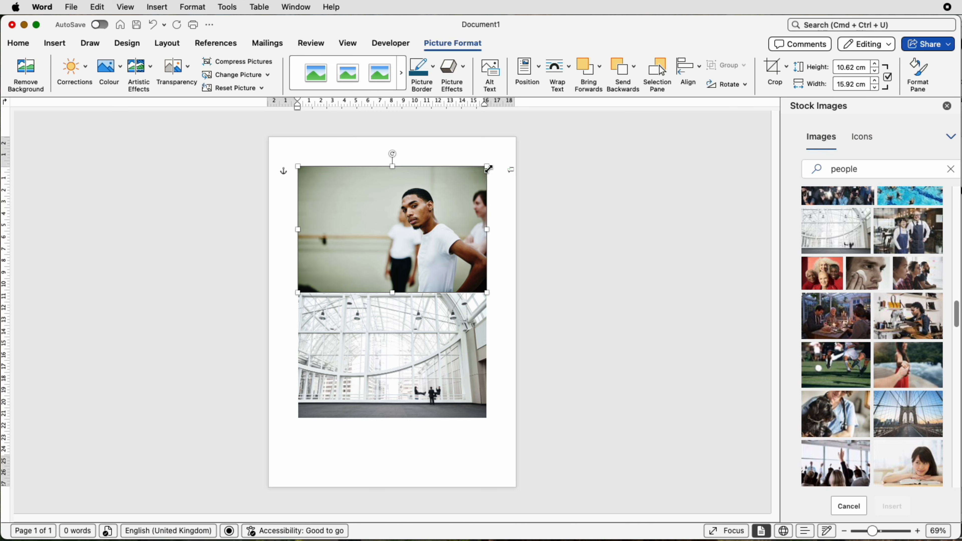
{"action": "left_click_drag", "start_coordinate": [489, 169], "coordinate": [431, 205]}
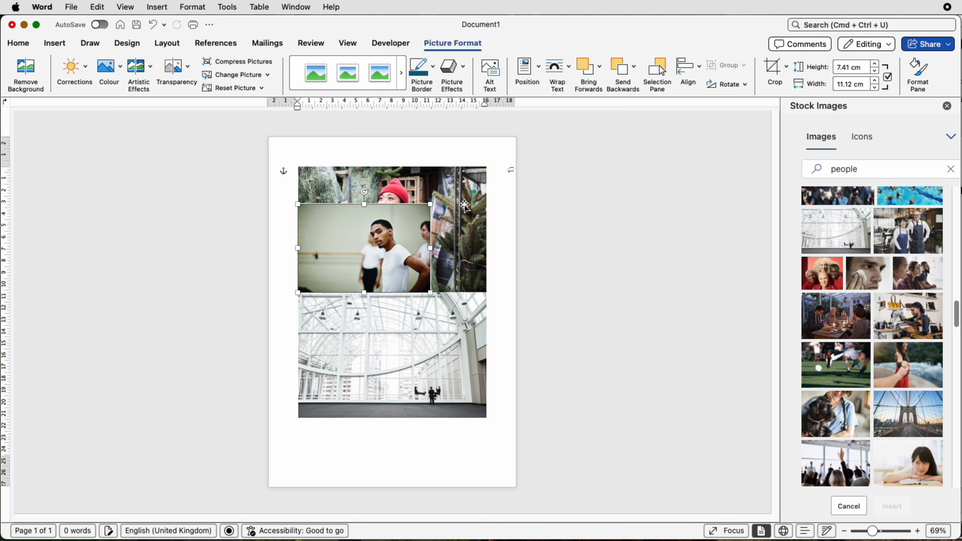
Set the woman photo to wrap In Front of Text
{"action": "left_click", "coordinate": [566, 91]}
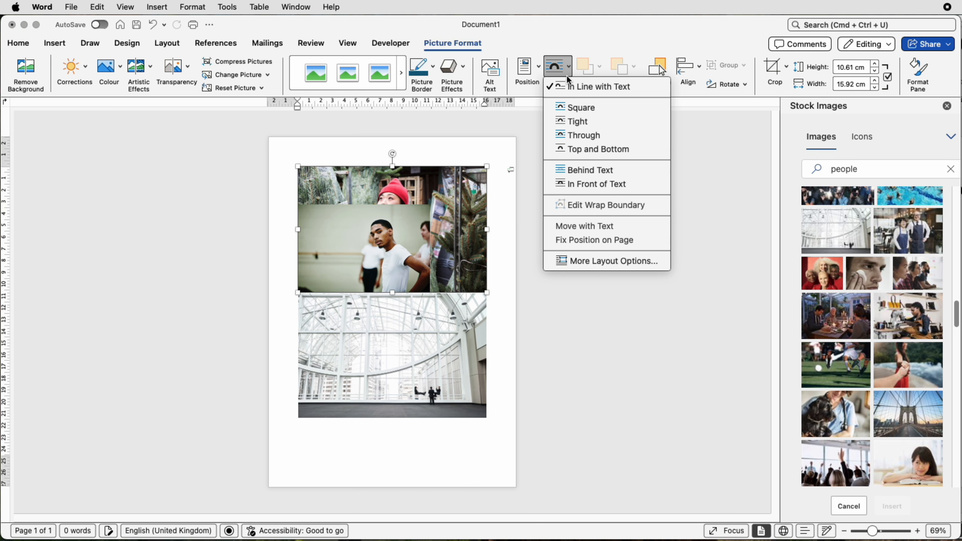
{"action": "left_click", "coordinate": [572, 185]}
{"action": "left_click", "coordinate": [397, 412]}
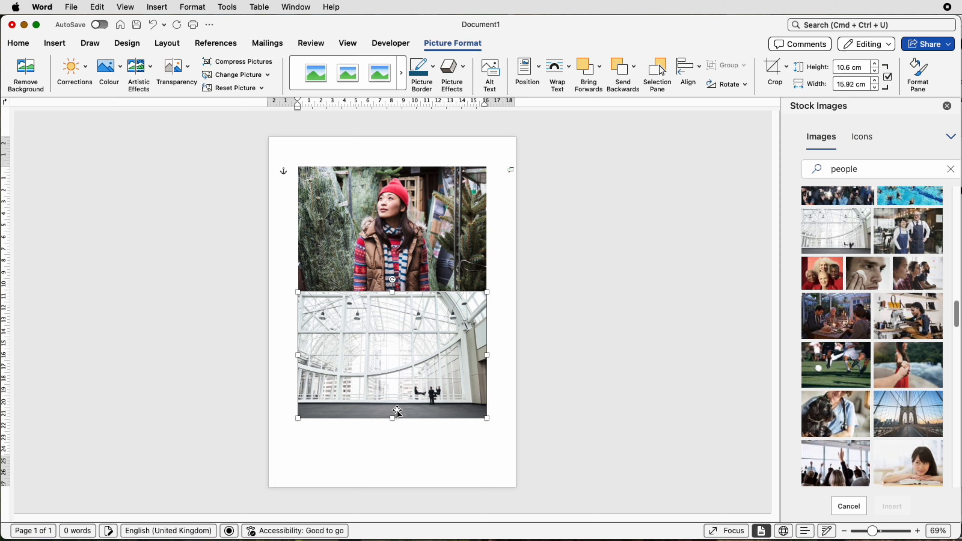
Crop the woman photo to a narrow vertical strip around her and move it to the page's right edge
{"action": "left_click", "coordinate": [439, 265]}
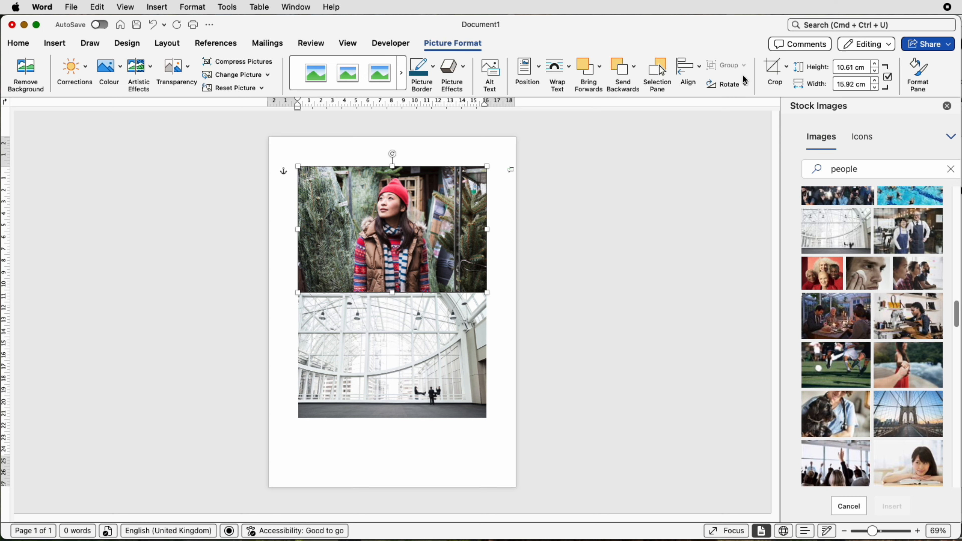
{"action": "left_click", "coordinate": [777, 78]}
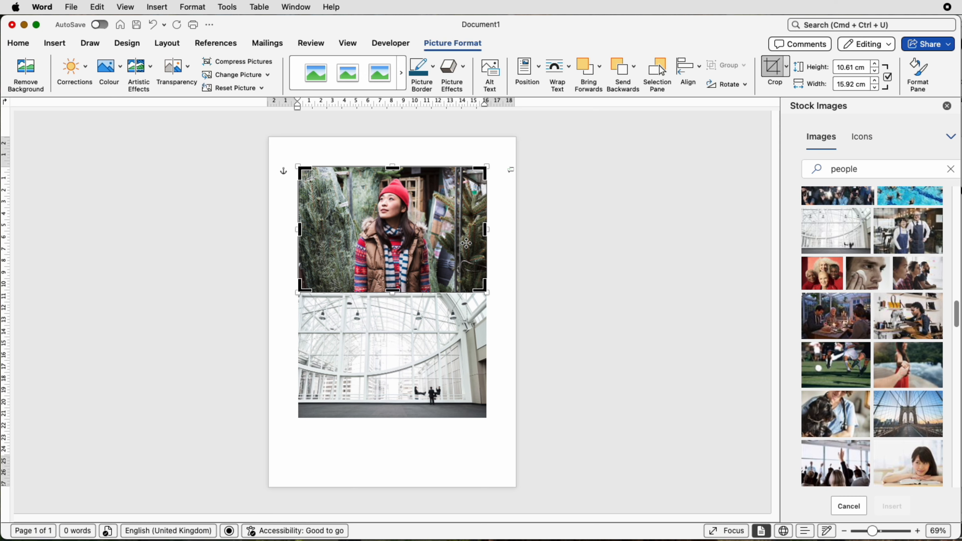
{"action": "left_click_drag", "start_coordinate": [487, 231], "coordinate": [420, 232]}
{"action": "left_click_drag", "start_coordinate": [299, 231], "coordinate": [381, 273]}
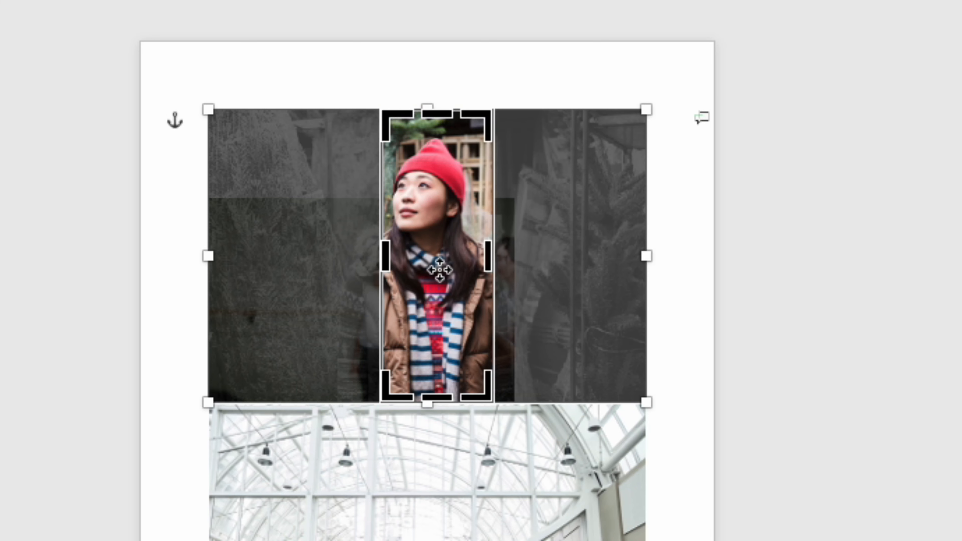
{"action": "left_click_drag", "start_coordinate": [436, 238], "coordinate": [448, 238]}
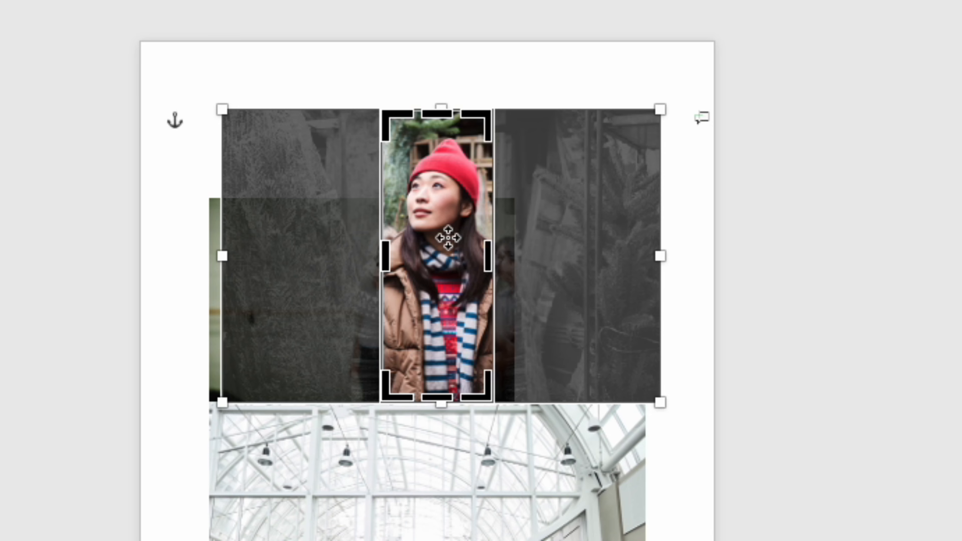
{"action": "key", "text": "Escape"}
{"action": "left_click_drag", "start_coordinate": [455, 240], "coordinate": [624, 221]}
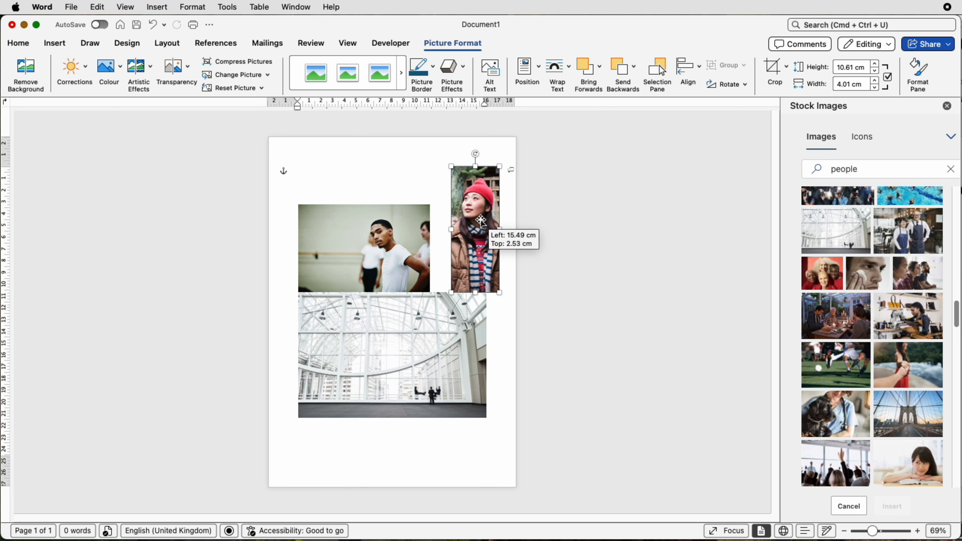
Enlarge the man photo slightly from its corner and move it up toward the top of the page
{"action": "left_click", "coordinate": [394, 222]}
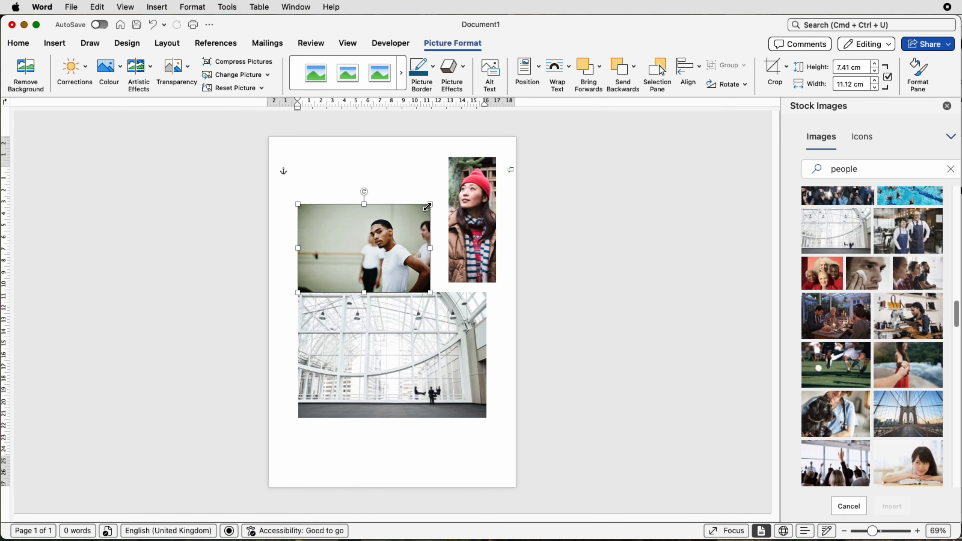
{"action": "left_click_drag", "start_coordinate": [430, 205], "coordinate": [444, 196]}
{"action": "left_click_drag", "start_coordinate": [393, 236], "coordinate": [390, 204]}
Set the man photo's height to 10.61 cm and move it to the page's top-left corner
{"action": "left_click", "coordinate": [465, 224]}
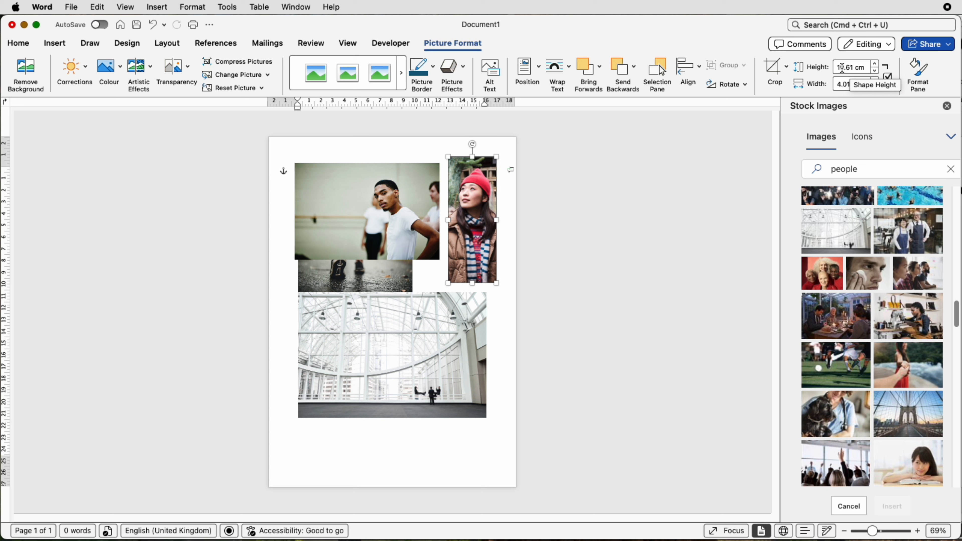
{"action": "left_click", "coordinate": [415, 206]}
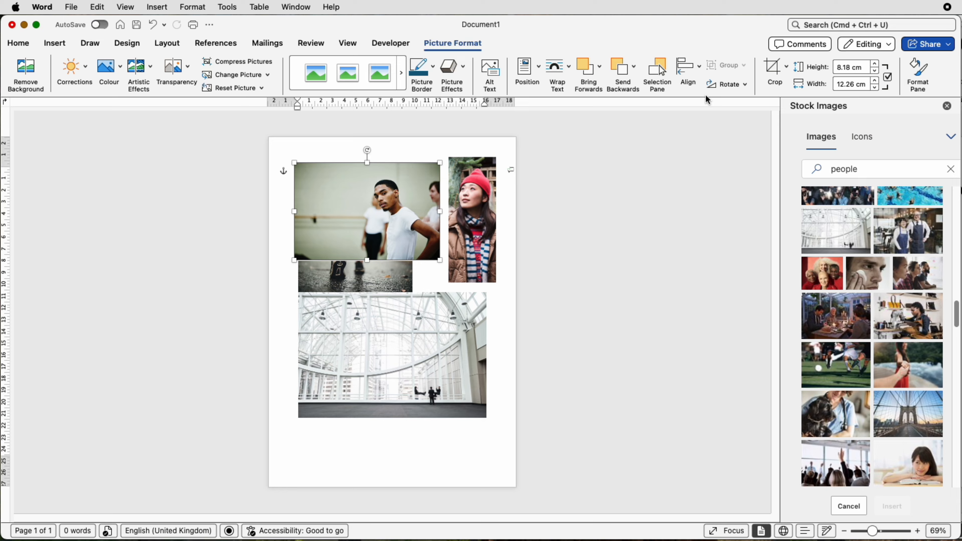
{"action": "left_click", "coordinate": [852, 70]}
{"action": "type", "text": "10"}
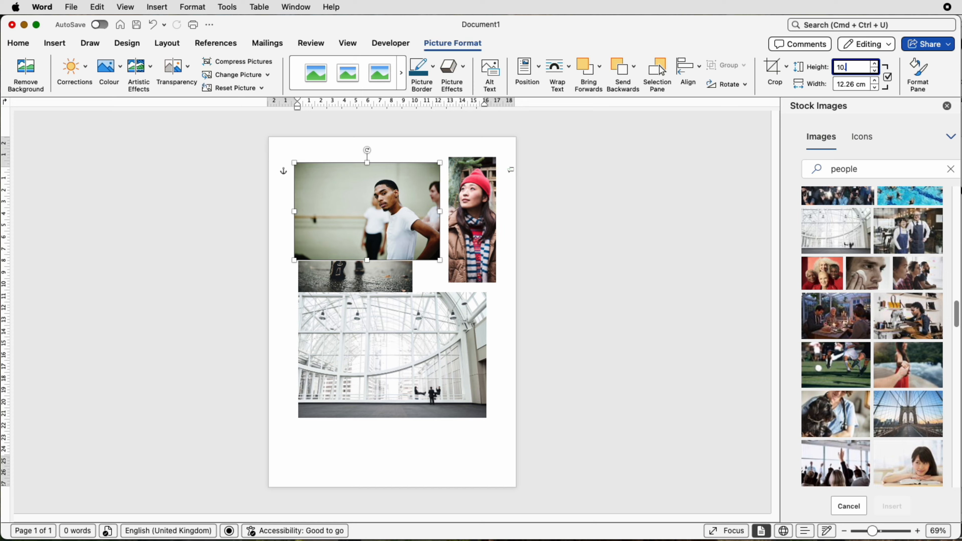
{"action": "type", "text": ".61"}
{"action": "key", "text": "Return"}
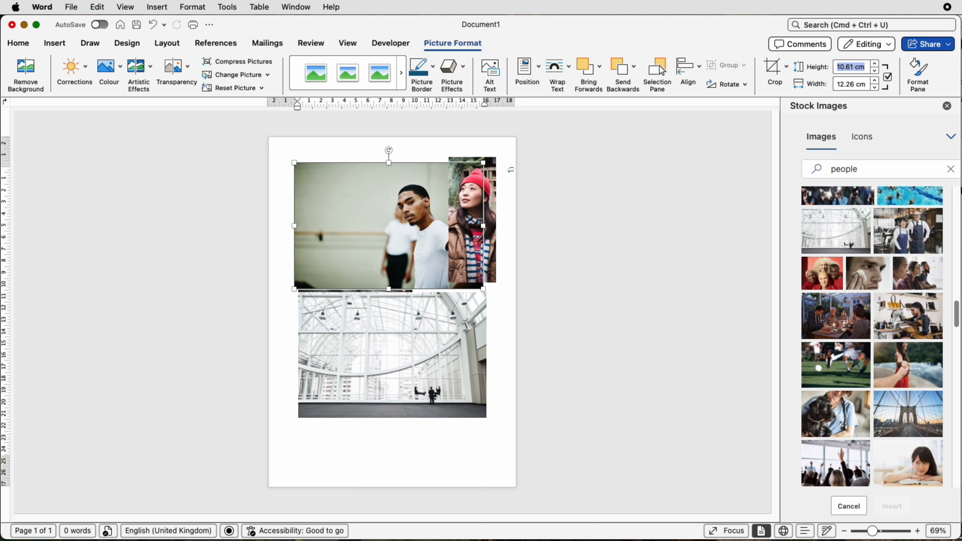
{"action": "left_click_drag", "start_coordinate": [404, 200], "coordinate": [384, 190]}
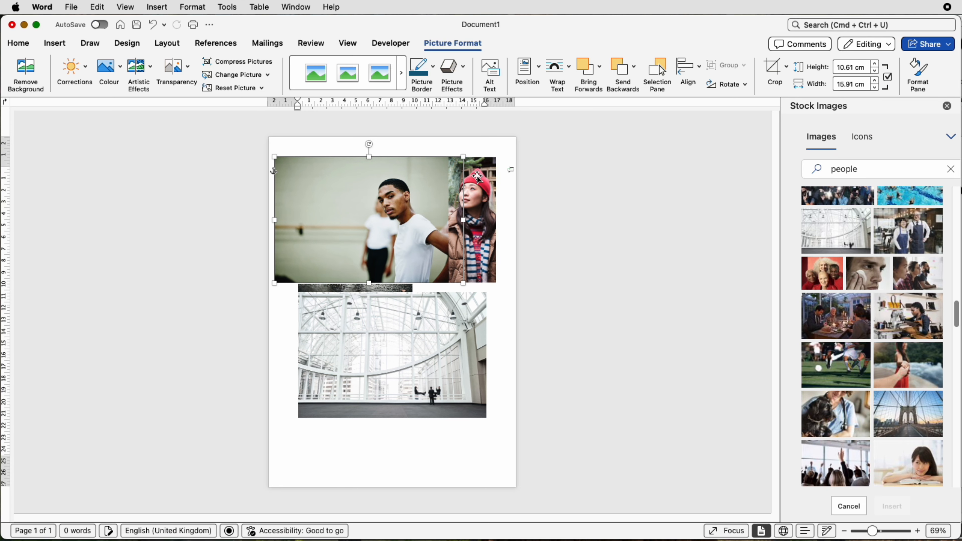
Crop the man photo to a narrow strip about 4 cm wide and place it beside the woman photo
{"action": "left_click", "coordinate": [774, 67]}
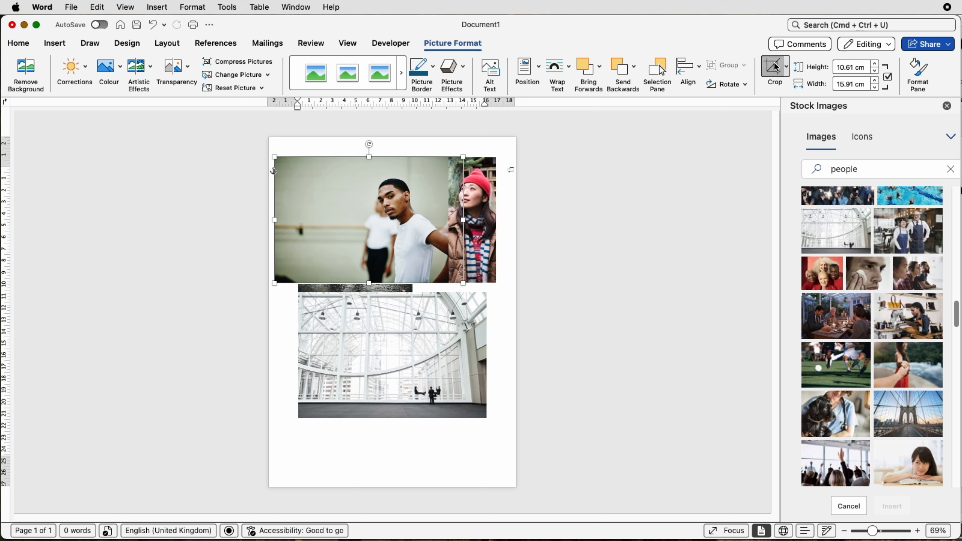
{"action": "left_click_drag", "start_coordinate": [462, 219], "coordinate": [211, 218]}
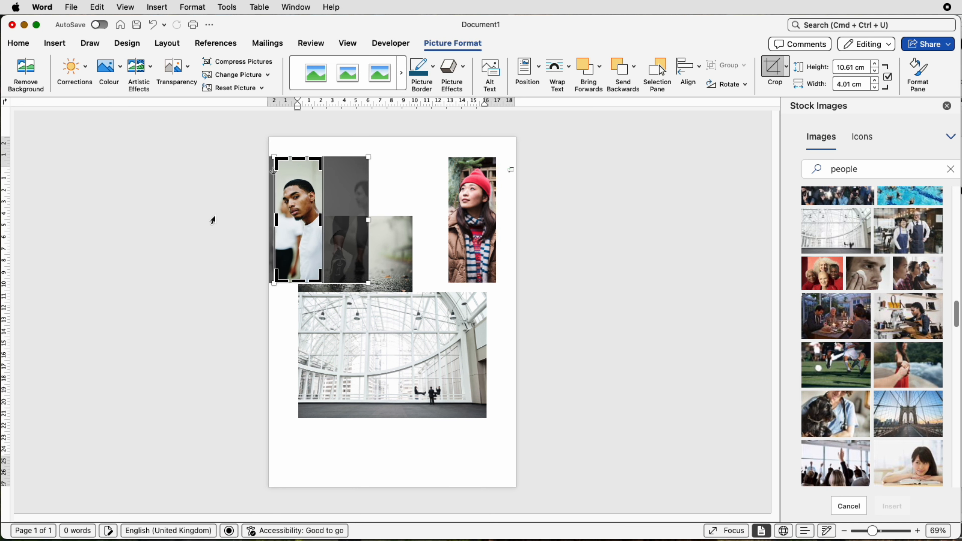
{"action": "key", "text": "Escape"}
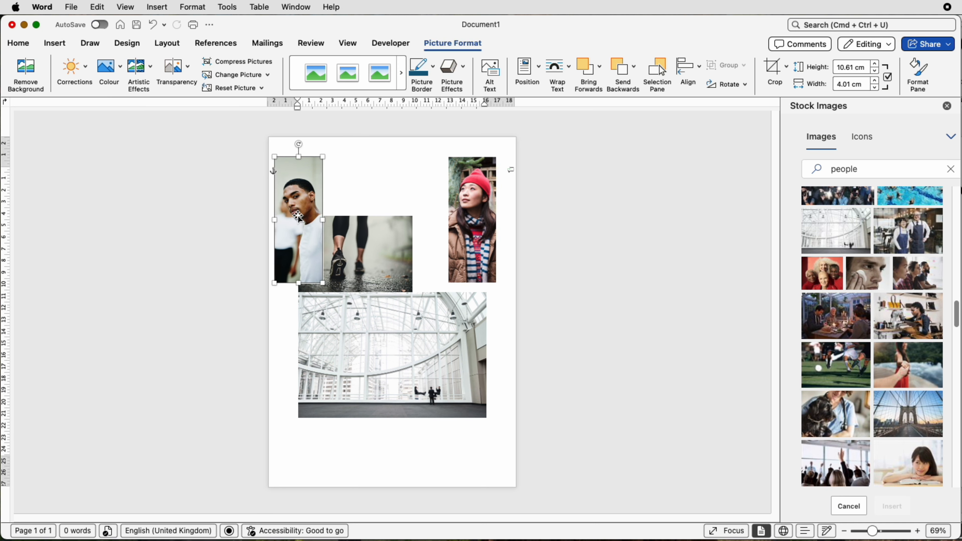
{"action": "left_click_drag", "start_coordinate": [299, 217], "coordinate": [426, 217]}
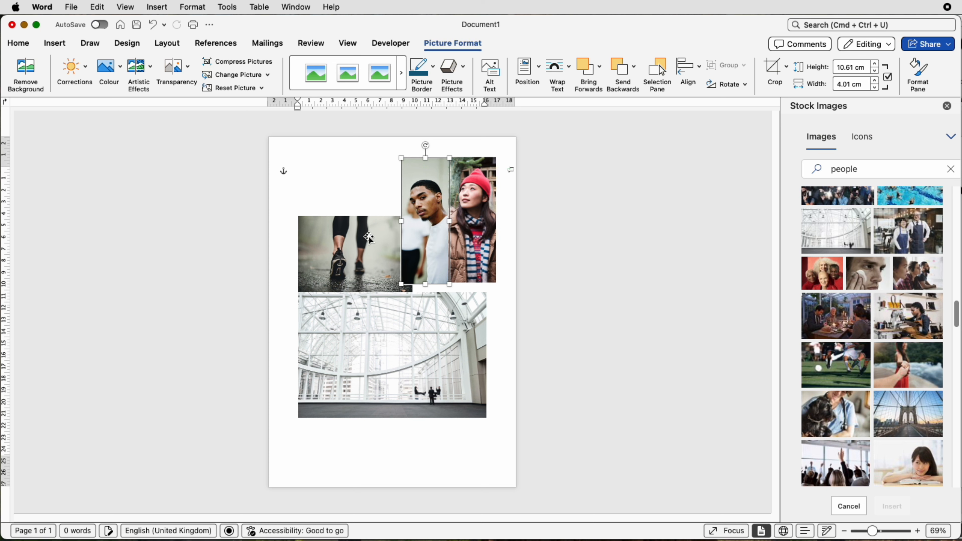
Set the running photo's height to 10.61 cm
{"action": "left_click", "coordinate": [370, 238]}
{"action": "left_click", "coordinate": [866, 69]}
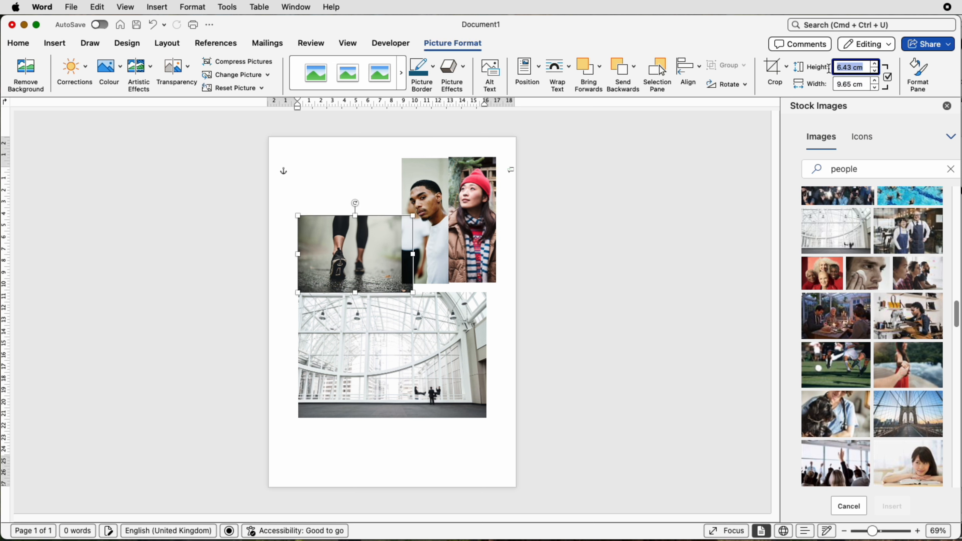
{"action": "type", "text": "10.61"}
{"action": "key", "text": "Return"}
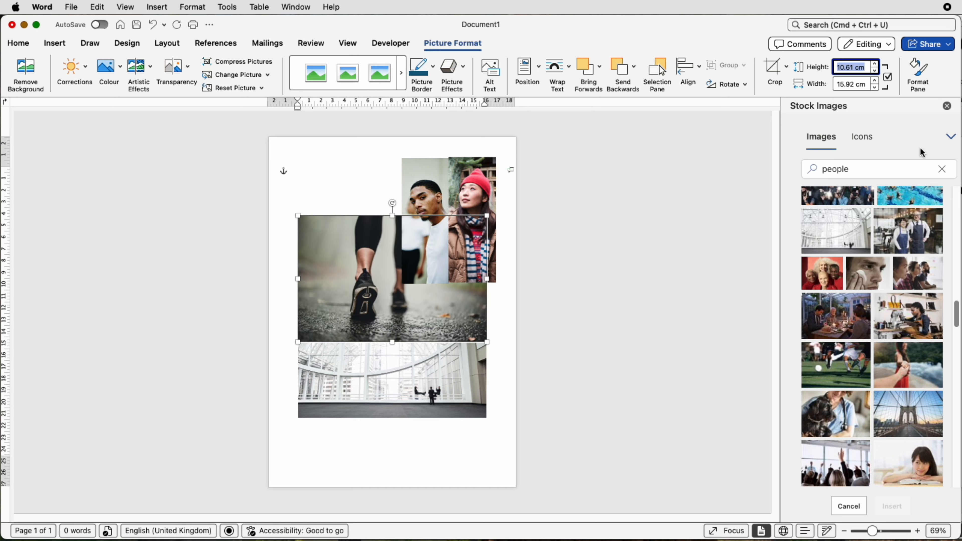
Crop the running photo to a narrow strip about 4 cm wide
{"action": "left_click", "coordinate": [775, 71]}
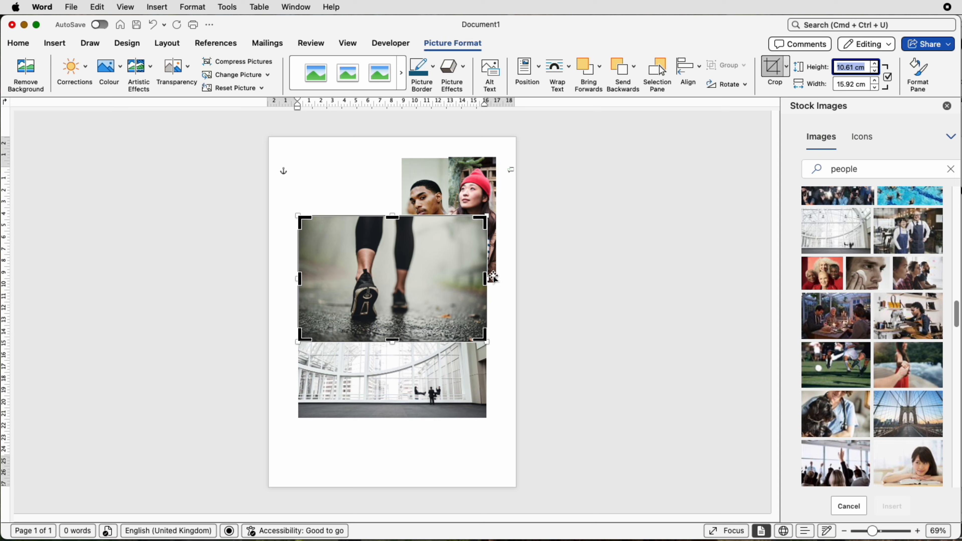
{"action": "left_click_drag", "start_coordinate": [486, 279], "coordinate": [369, 227]}
{"action": "key", "text": "Escape"}
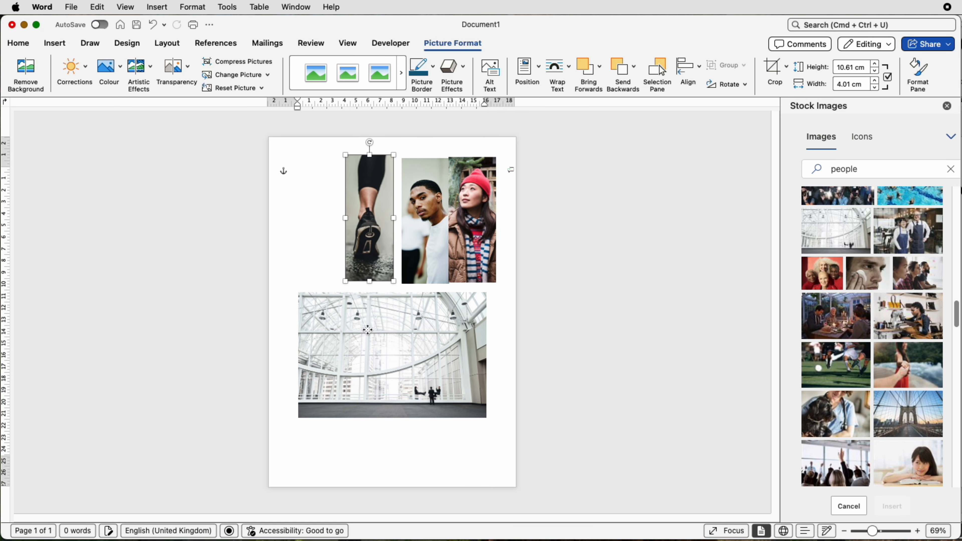
Crop the building photo to a narrow strip about 4 cm wide and move it to the page's top-left
{"action": "left_click", "coordinate": [367, 330]}
{"action": "left_click", "coordinate": [773, 67]}
{"action": "left_click_drag", "start_coordinate": [485, 355], "coordinate": [346, 353]}
{"action": "left_click_drag", "start_coordinate": [325, 346], "coordinate": [295, 212]}
{"action": "key", "text": "Escape"}
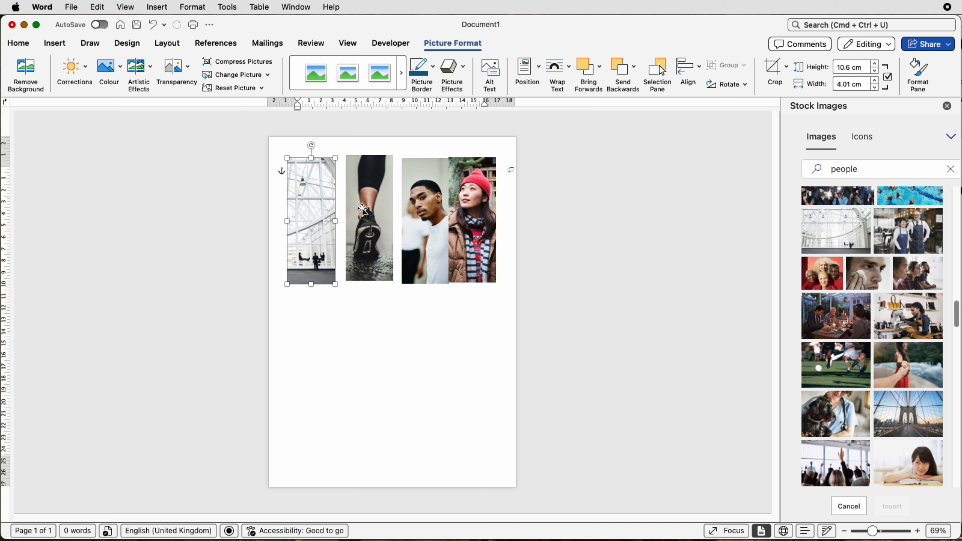
Select all four photo strips and recolour them in greyscale
{"action": "left_click", "coordinate": [370, 209], "text": "shift"}
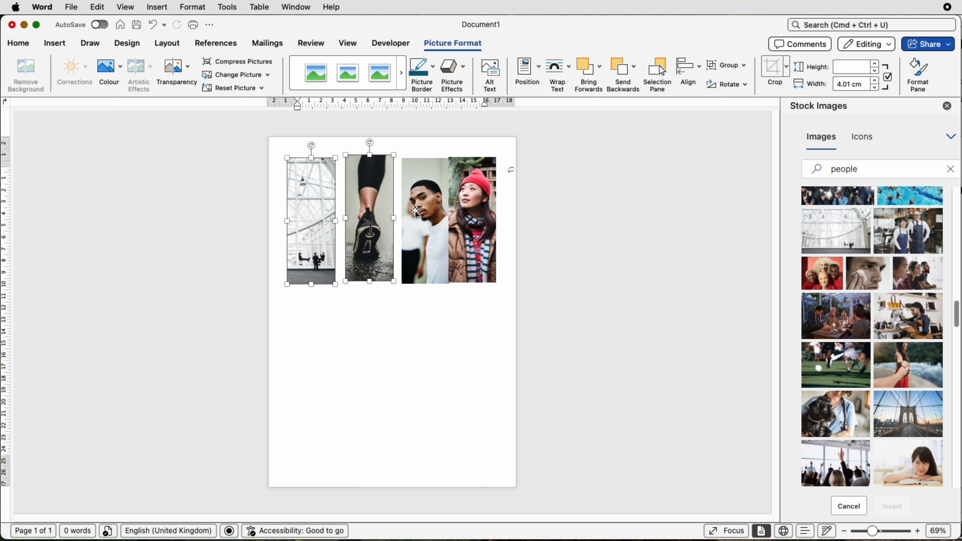
{"action": "left_click", "coordinate": [418, 212], "text": "shift"}
{"action": "left_click", "coordinate": [470, 214], "text": "shift"}
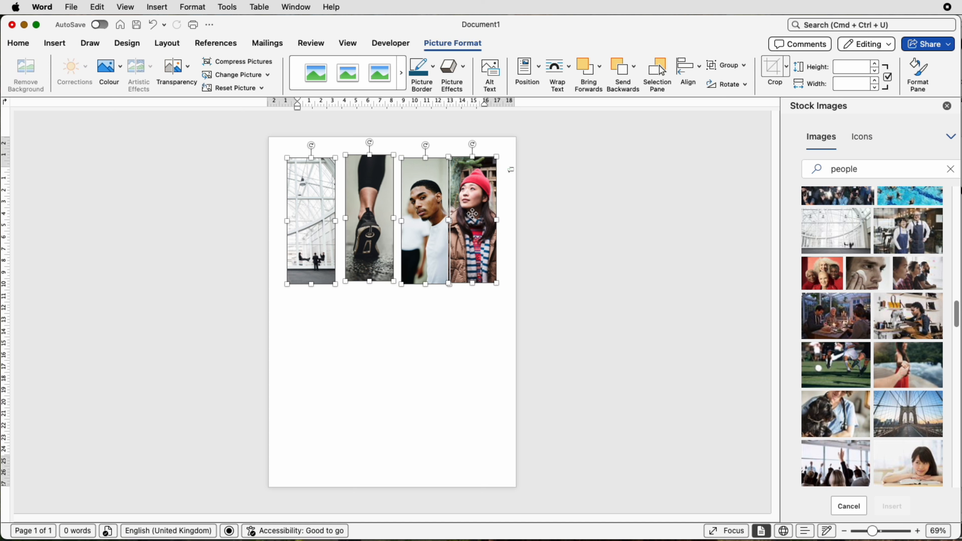
{"action": "left_click", "coordinate": [121, 73]}
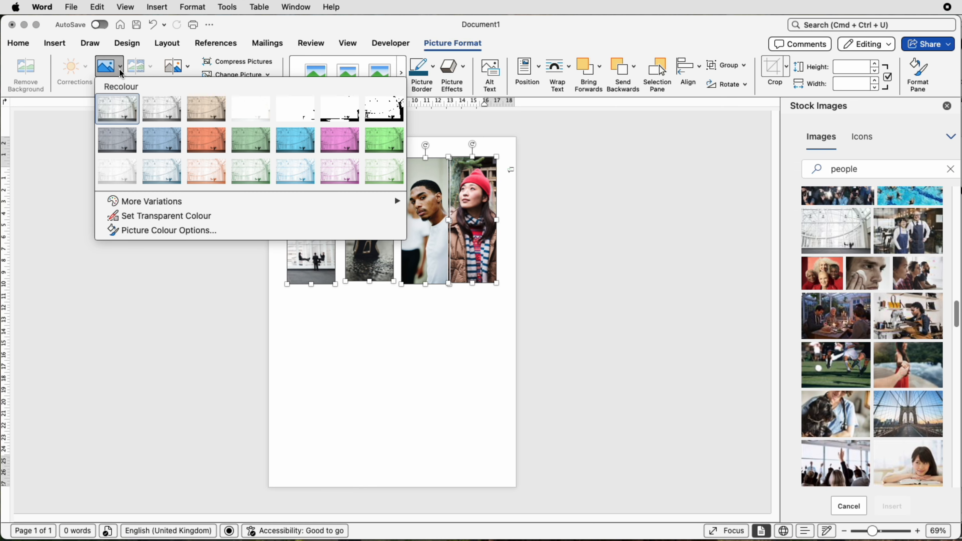
{"action": "left_click", "coordinate": [166, 114]}
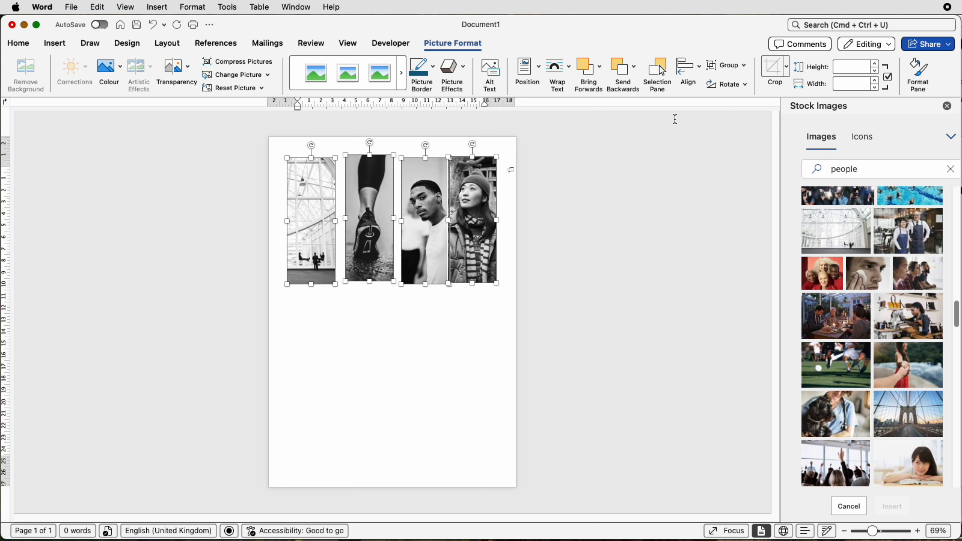
Distribute the four strips horizontally and align them to the top
{"action": "left_click", "coordinate": [689, 67]}
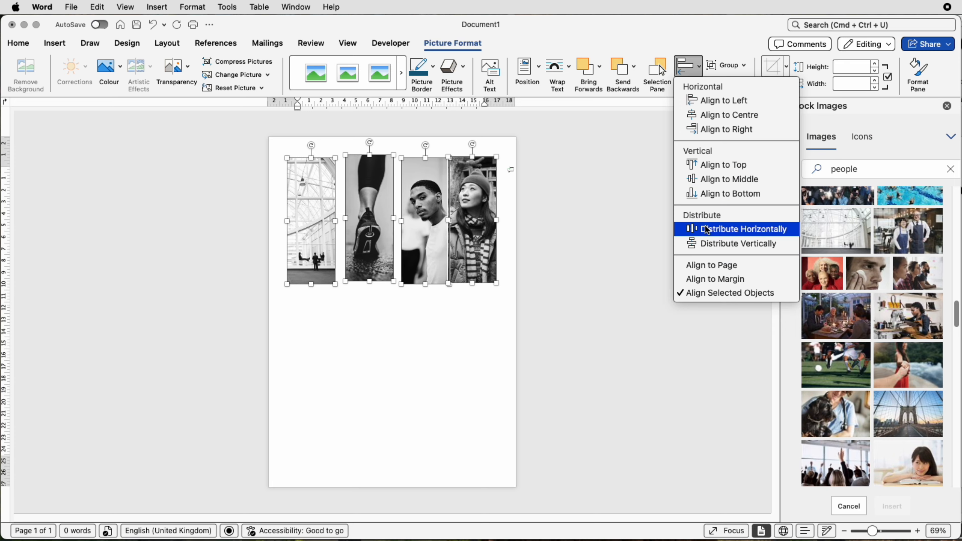
{"action": "left_click", "coordinate": [709, 236]}
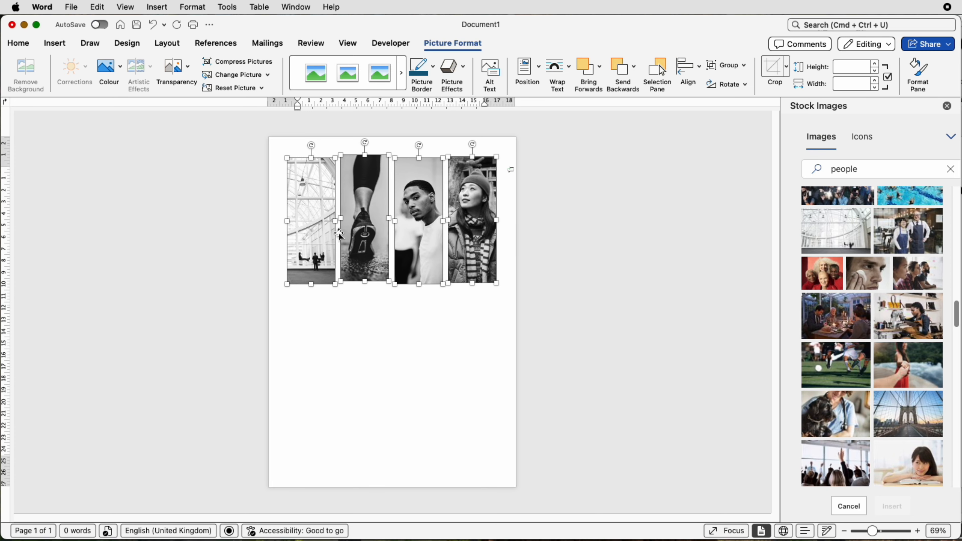
{"action": "left_click", "coordinate": [689, 69]}
{"action": "left_click", "coordinate": [720, 165]}
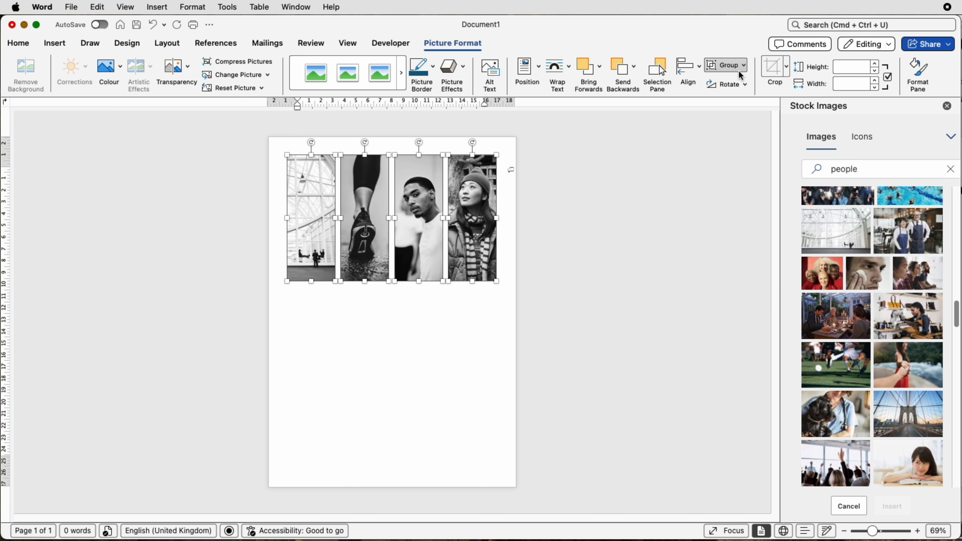
Group the four strips and move the group down the page
{"action": "left_click", "coordinate": [727, 65]}
{"action": "left_click", "coordinate": [735, 81]}
{"action": "left_click_drag", "start_coordinate": [446, 228], "coordinate": [446, 327]}
Centre the group horizontally and nudge it up slightly
{"action": "left_click", "coordinate": [689, 68]}
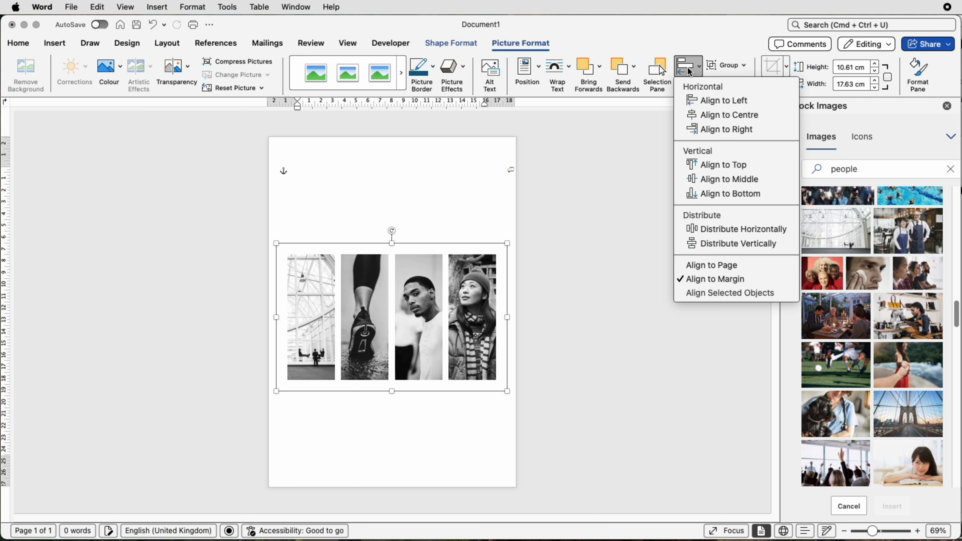
{"action": "left_click", "coordinate": [713, 116]}
{"action": "key", "text": "Up"}
{"action": "key", "text": "Up"}
{"action": "key", "text": "Up"}
{"action": "key", "text": "Up"}
{"action": "key", "text": "Up"}
{"action": "key", "text": "Up"}
{"action": "key", "text": "Up"}
{"action": "key", "text": "Up"}
{"action": "key", "text": "Up"}
{"action": "key", "text": "Up"}
{"action": "key", "text": "Up"}
{"action": "key", "text": "Up"}
{"action": "key", "text": "Up"}
{"action": "key", "text": "Up"}
{"action": "key", "text": "Up"}
{"action": "key", "text": "Up"}
{"action": "key", "text": "Up"}
{"action": "key", "text": "Up"}
{"action": "key", "text": "Up"}
{"action": "key", "text": "Up"}
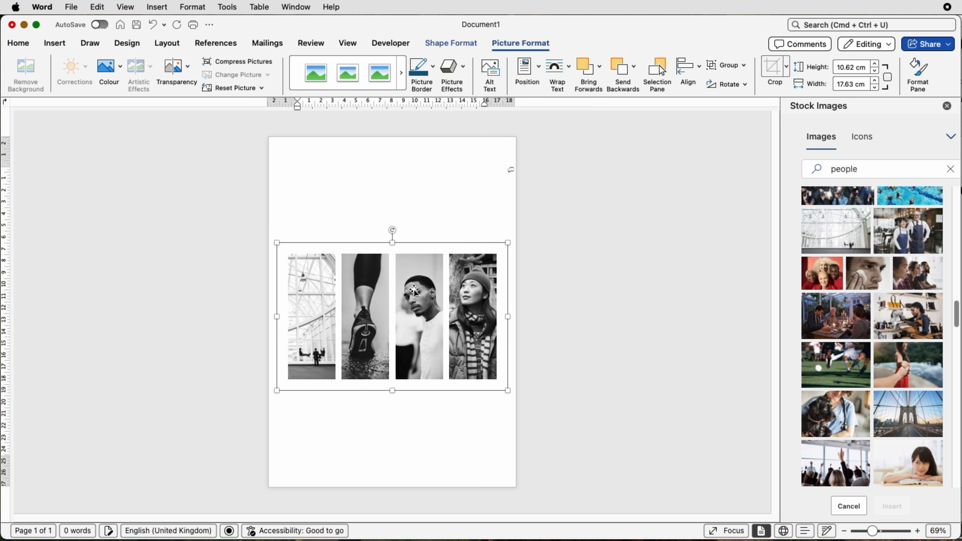
{"action": "key", "text": "Up"}
{"action": "key", "text": "Up"}
{"action": "key", "text": "Up"}
{"action": "key", "text": "Up"}
{"action": "key", "text": "Up"}
{"action": "key", "text": "Up"}
{"action": "key", "text": "Up"}
{"action": "key", "text": "Up"}
{"action": "key", "text": "Up"}
{"action": "key", "text": "Up"}
{"action": "key", "text": "Up"}
{"action": "key", "text": "Up"}
{"action": "key", "text": "Up"}
{"action": "key", "text": "Up"}
{"action": "key", "text": "Up"}
{"action": "key", "text": "Up"}
{"action": "key", "text": "Up"}
{"action": "key", "text": "Up"}
{"action": "key", "text": "Up"}
{"action": "key", "text": "Up"}
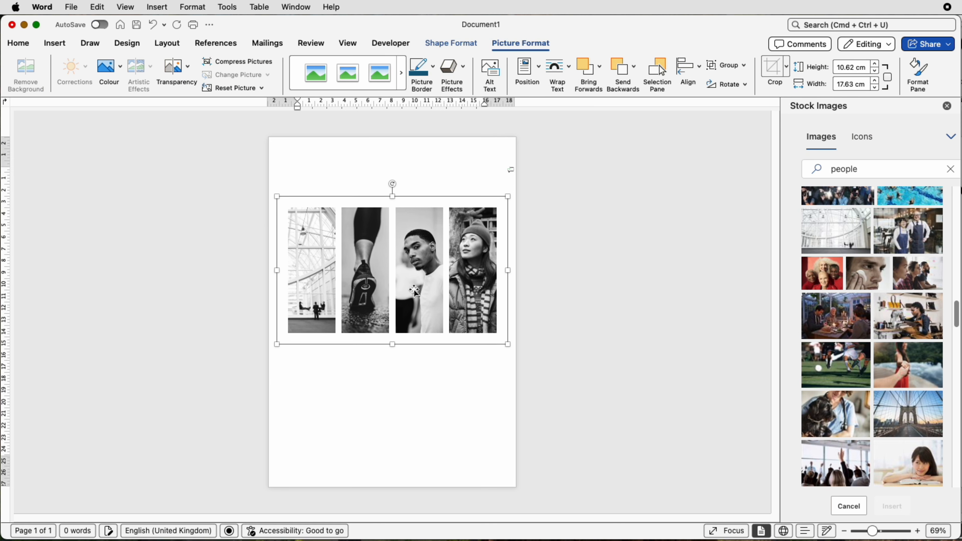
{"action": "key", "text": "Down"}
{"action": "key", "text": "Down"}
{"action": "key", "text": "Down"}
{"action": "key", "text": "Down"}
{"action": "key", "text": "Down"}
{"action": "key", "text": "Down"}
{"action": "key", "text": "Down"}
{"action": "key", "text": "Down"}
{"action": "key", "text": "Down"}
{"action": "key", "text": "Down"}
{"action": "key", "text": "Down"}
{"action": "key", "text": "Down"}
{"action": "key", "text": "Down"}
{"action": "key", "text": "Down"}
{"action": "key", "text": "Down"}
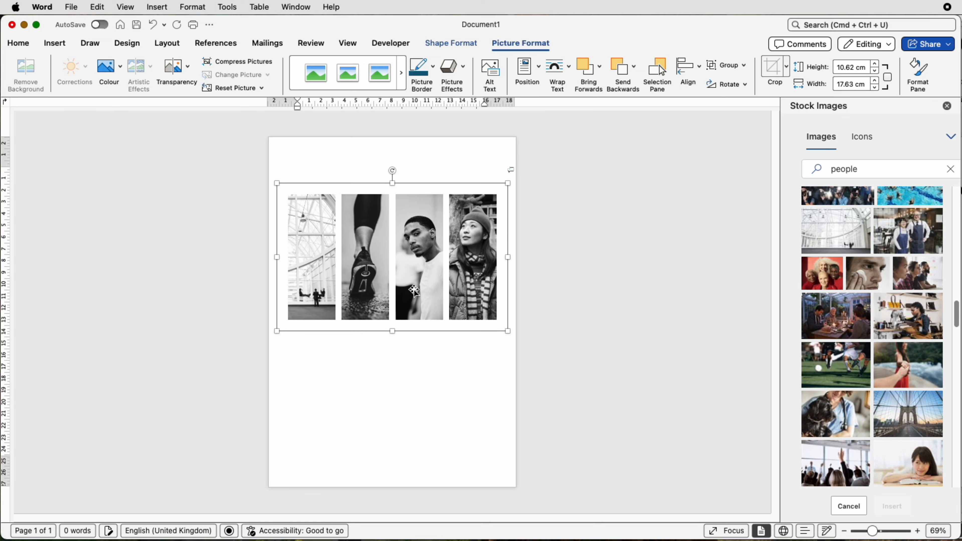
Ungroup the four photo strips
{"action": "left_click", "coordinate": [730, 66]}
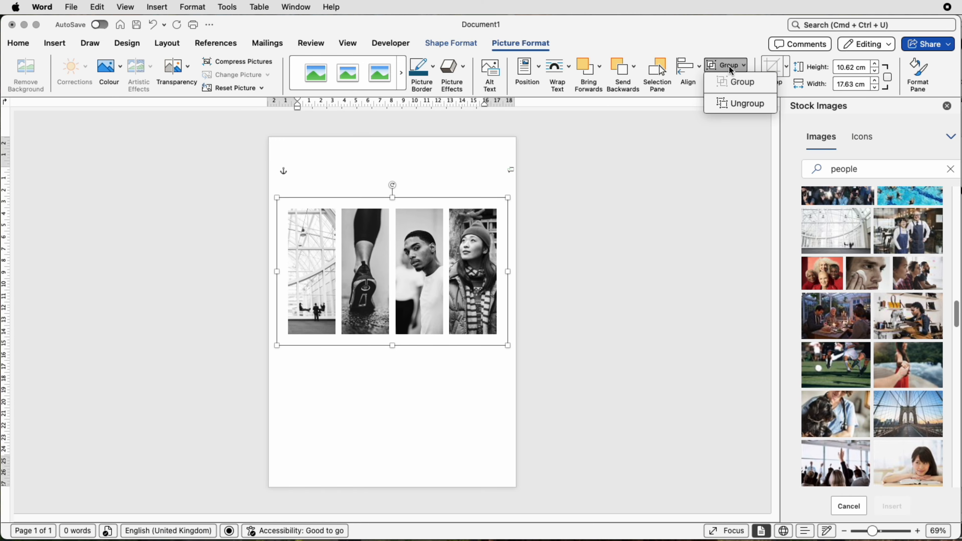
{"action": "left_click", "coordinate": [731, 104]}
{"action": "left_click", "coordinate": [469, 405]}
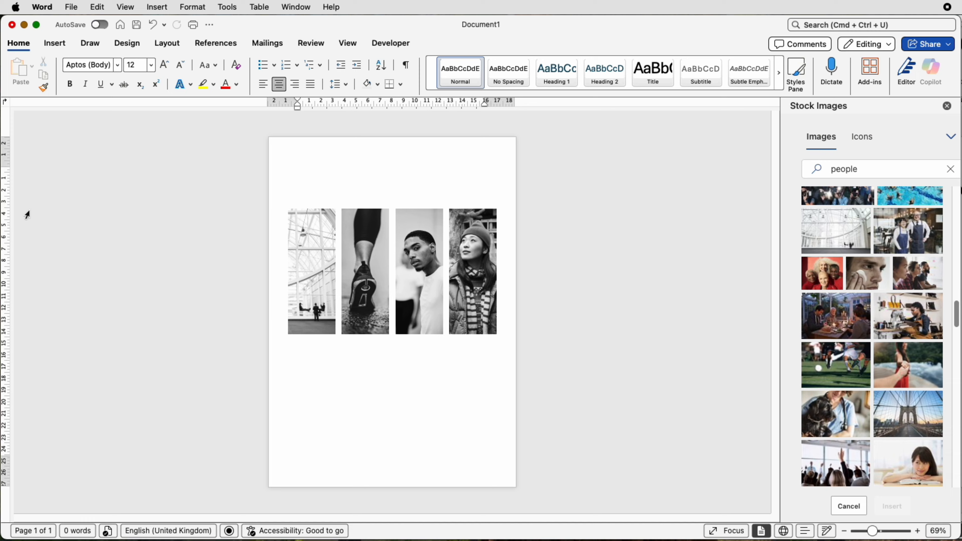
Draw a text box below the building strip, about 5.6 cm tall and 4 cm wide
{"action": "left_click", "coordinate": [55, 44]}
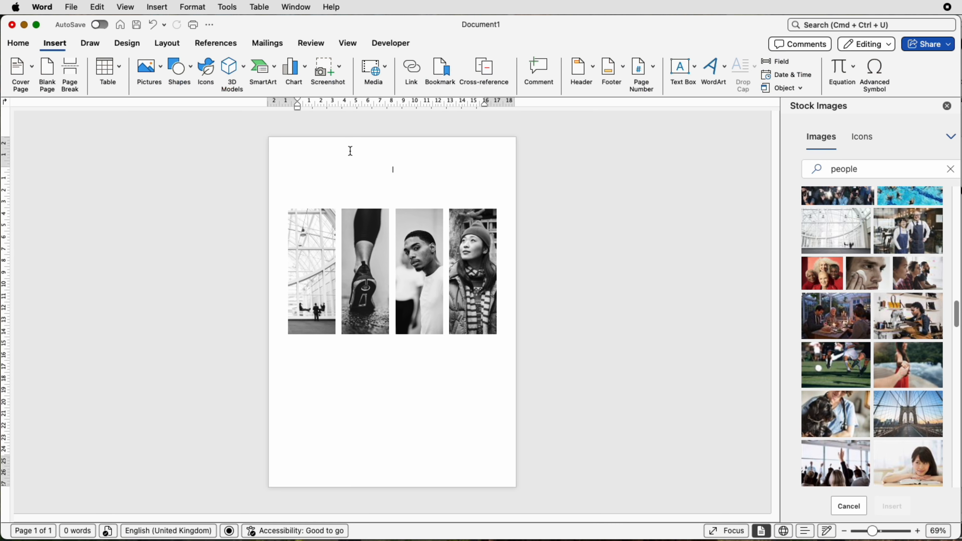
{"action": "left_click", "coordinate": [683, 70]}
{"action": "left_click", "coordinate": [722, 87]}
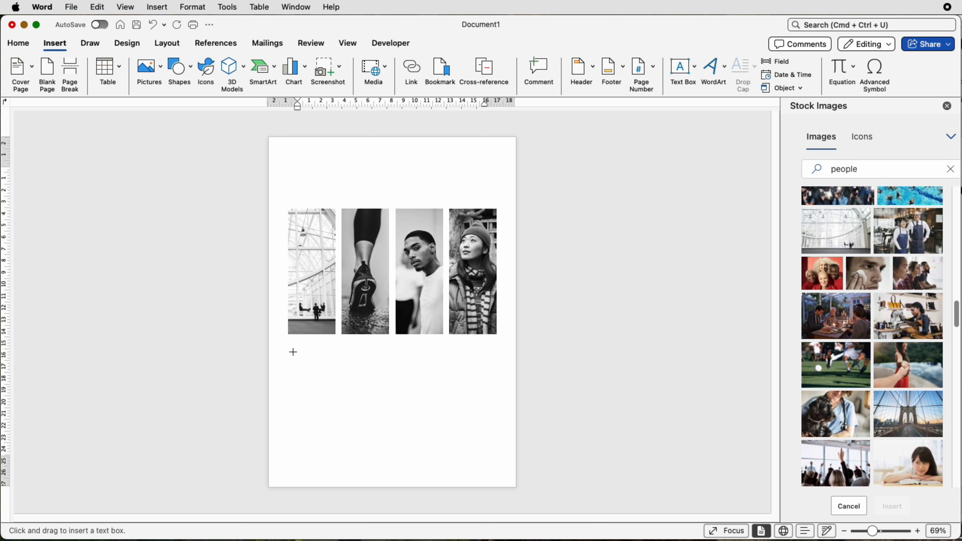
{"action": "left_click_drag", "start_coordinate": [287, 347], "coordinate": [338, 471]}
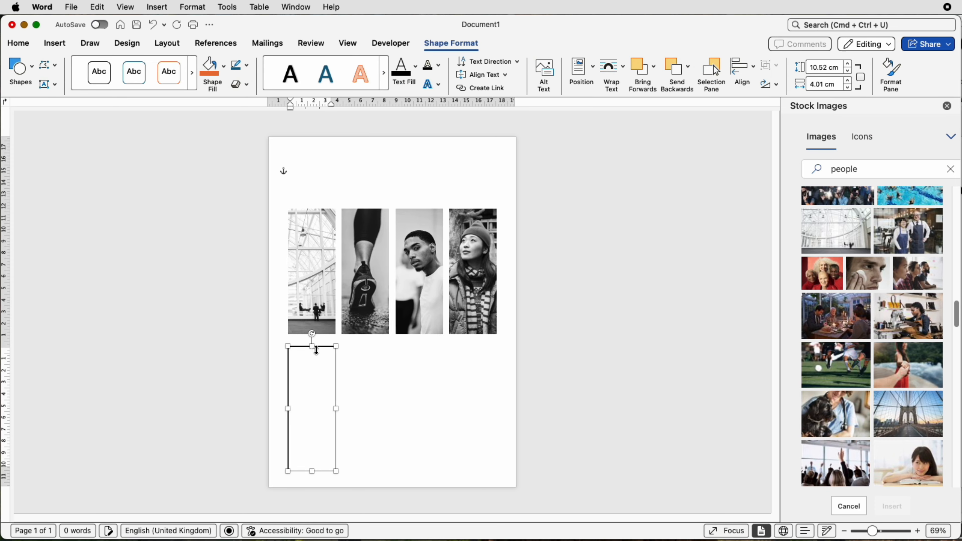
{"action": "left_click_drag", "start_coordinate": [312, 346], "coordinate": [312, 404]}
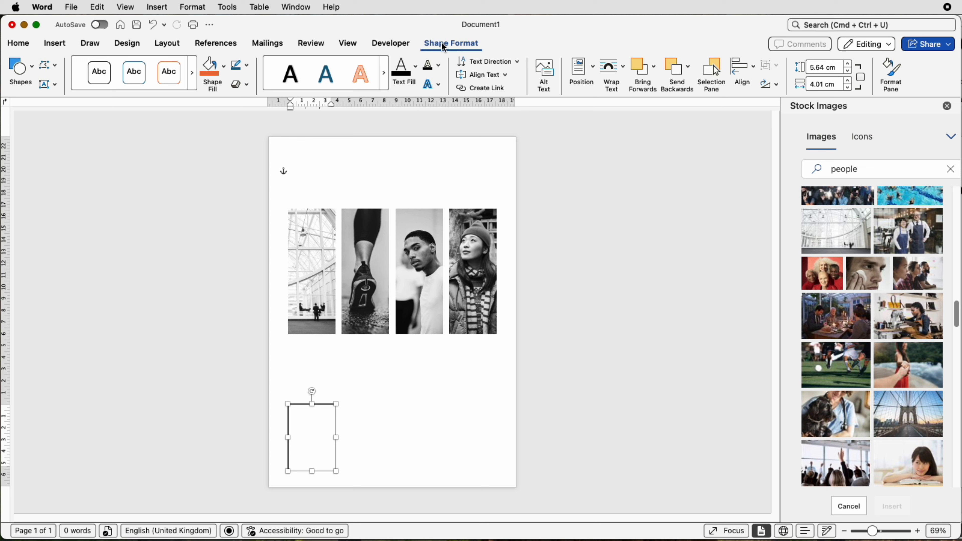
Remove the text box's outline and fill
{"action": "left_click", "coordinate": [247, 68]}
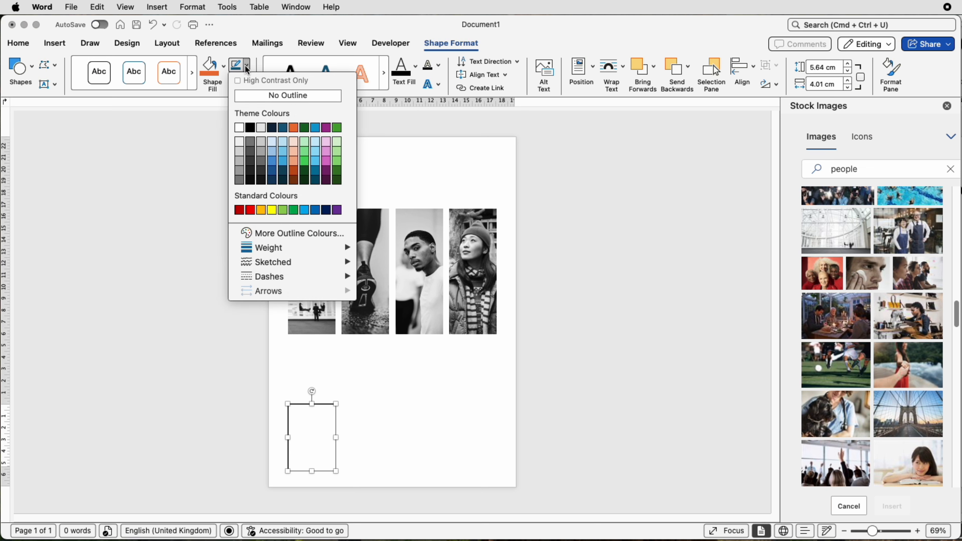
{"action": "left_click", "coordinate": [248, 97]}
{"action": "left_click", "coordinate": [227, 74]}
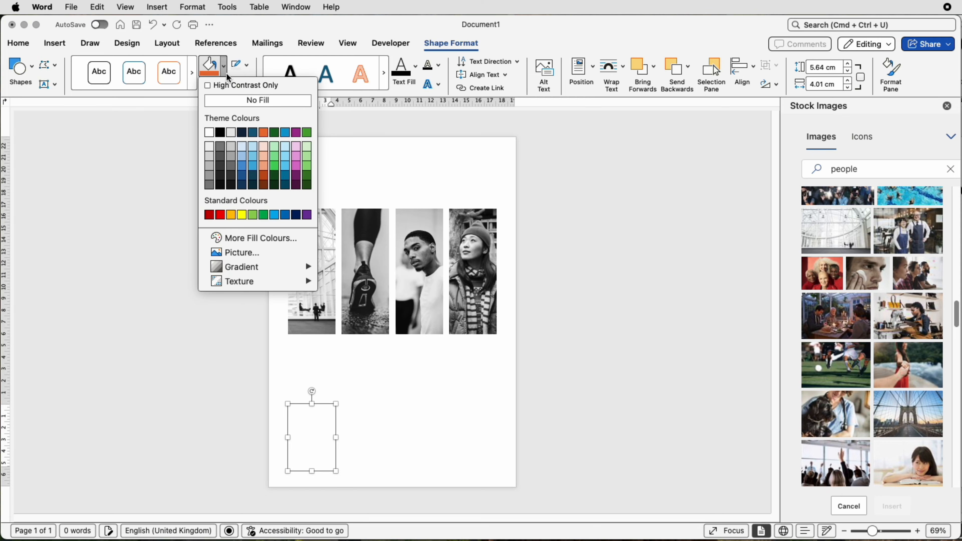
{"action": "left_click", "coordinate": [230, 101]}
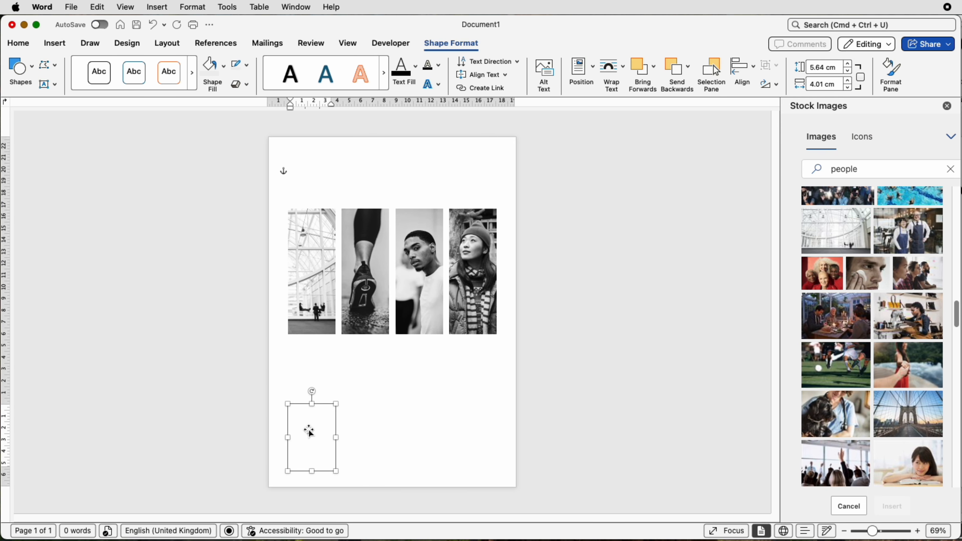
Paste the sample paragraph beginning "Video provides a powerful way" into the text box
{"action": "left_click", "coordinate": [315, 419]}
{"action": "left_click_drag", "start_coordinate": [873, 533], "coordinate": [891, 532]}
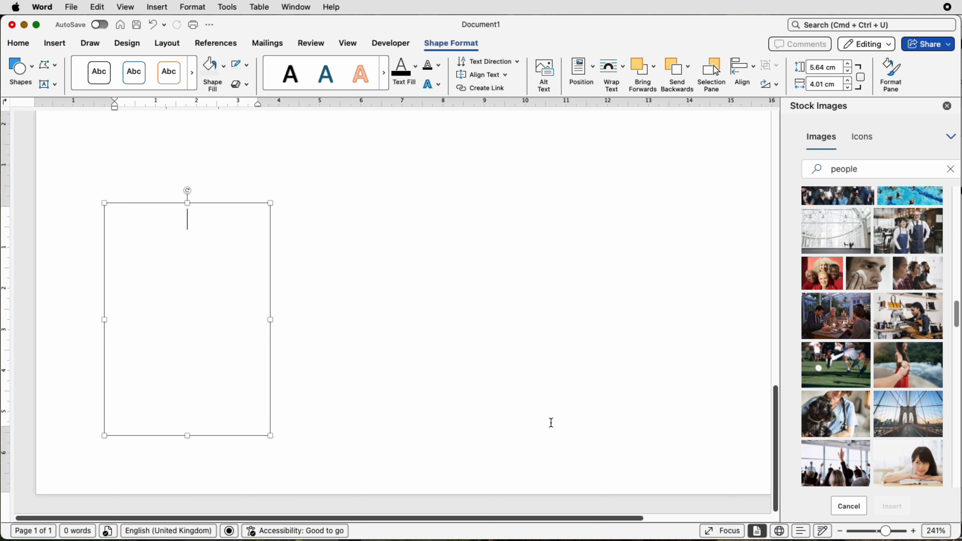
{"action": "type", "text": "Video provides a powerful way to help you prove your point. When you click Online Video, you can paste in the embed code for the video you want to add."}
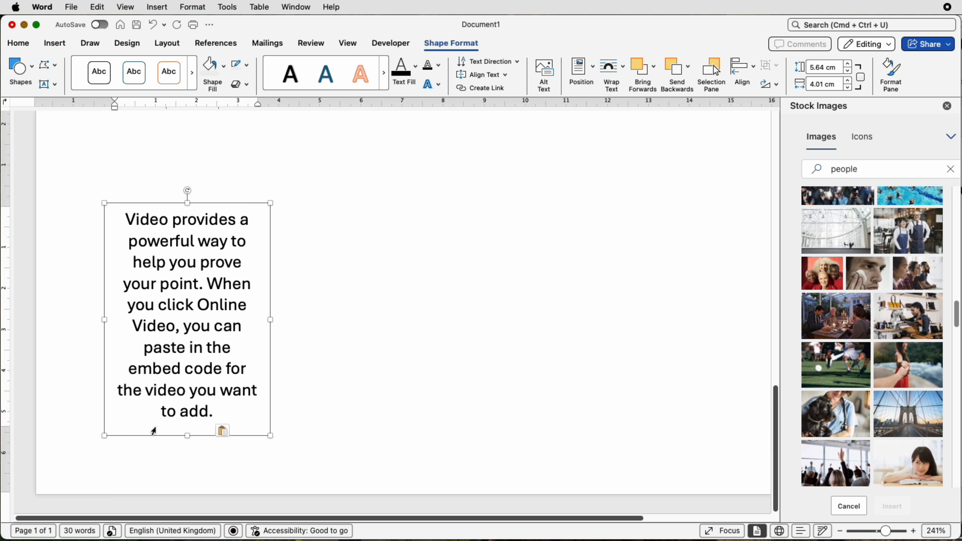
{"action": "key", "text": "Escape"}
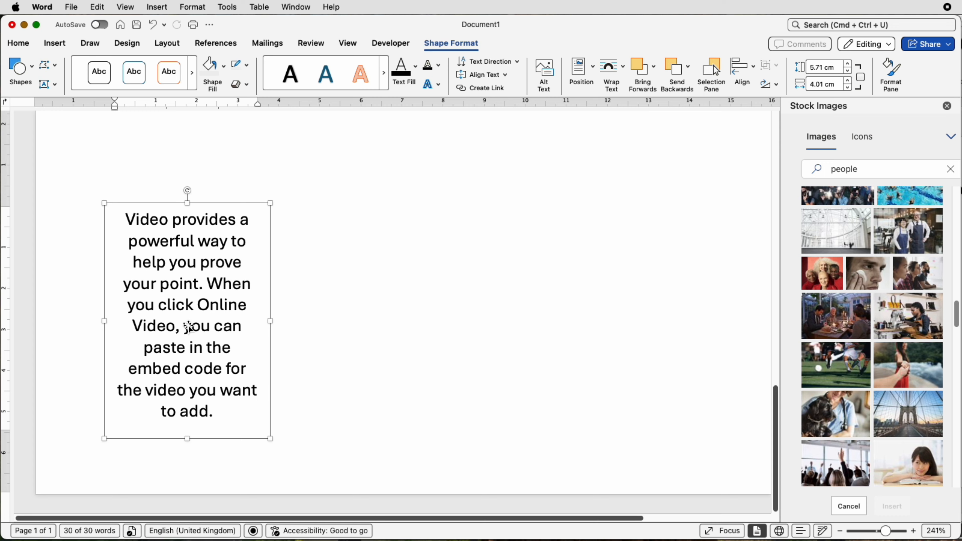
Duplicate the text box into a row of four copies
{"action": "left_click_drag", "start_coordinate": [190, 329], "coordinate": [710, 341]}
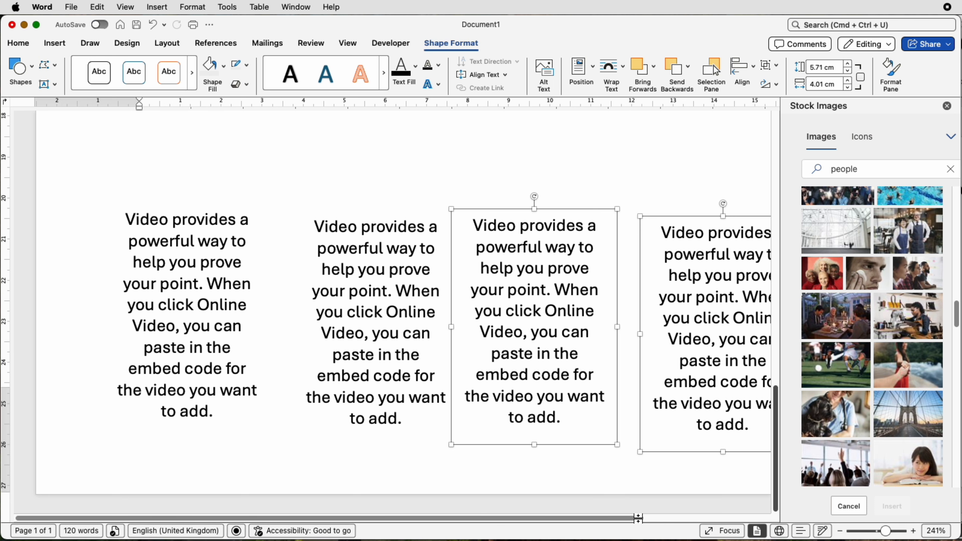
{"action": "left_click_drag", "start_coordinate": [638, 518], "coordinate": [680, 518]}
Move the first text box up directly beneath the building strip
{"action": "left_click", "coordinate": [472, 290]}
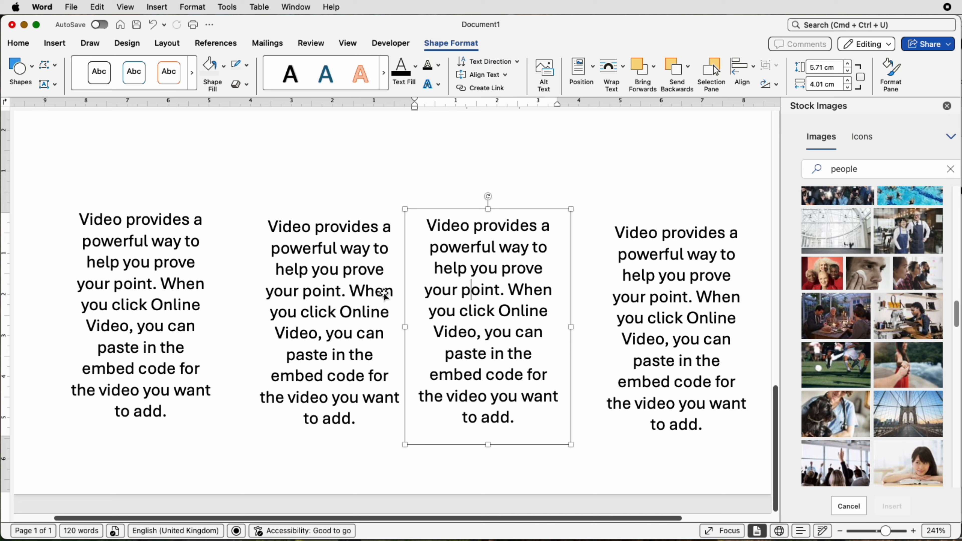
{"action": "left_click_drag", "start_coordinate": [890, 537], "coordinate": [880, 538]}
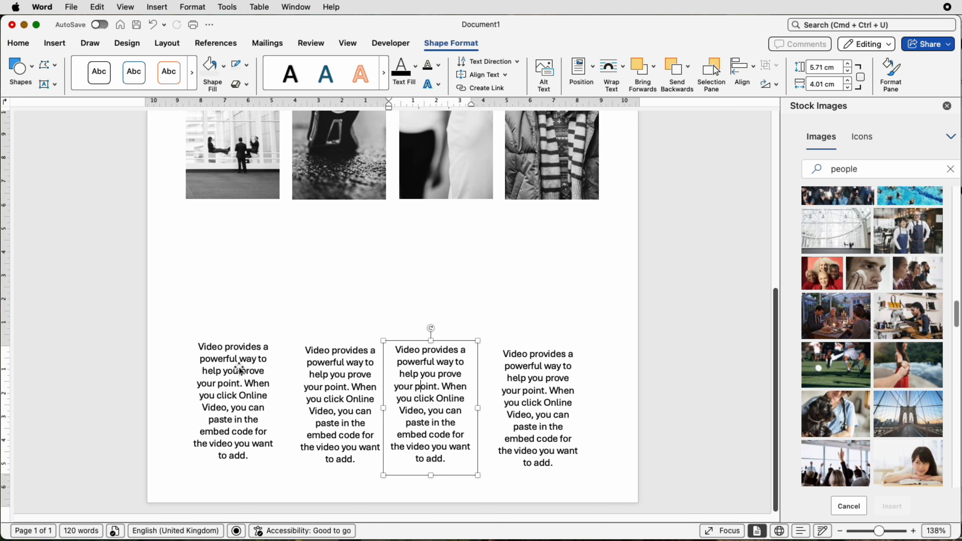
{"action": "left_click", "coordinate": [241, 369]}
{"action": "left_click_drag", "start_coordinate": [242, 370], "coordinate": [239, 242]}
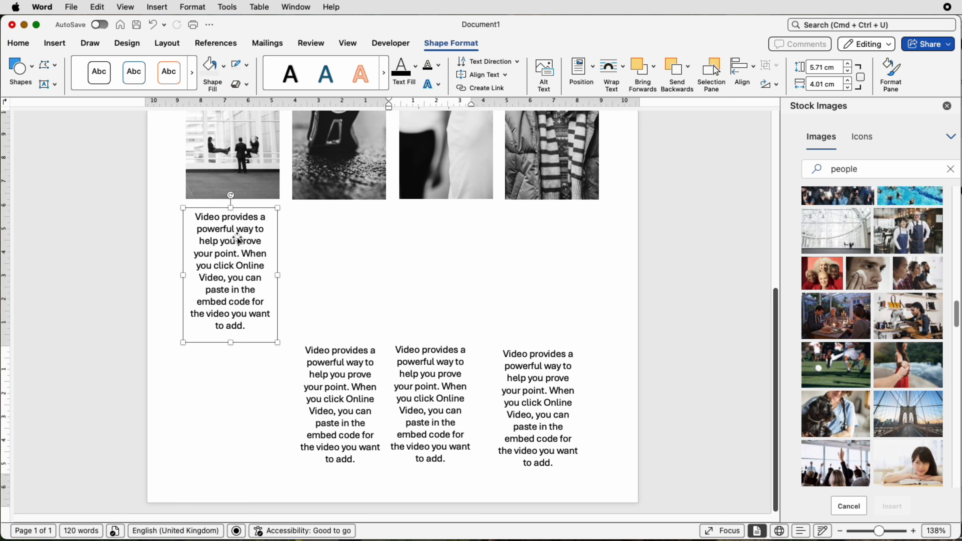
Centre-align the first text box with the building strip
{"action": "left_click", "coordinate": [245, 173], "text": "shift"}
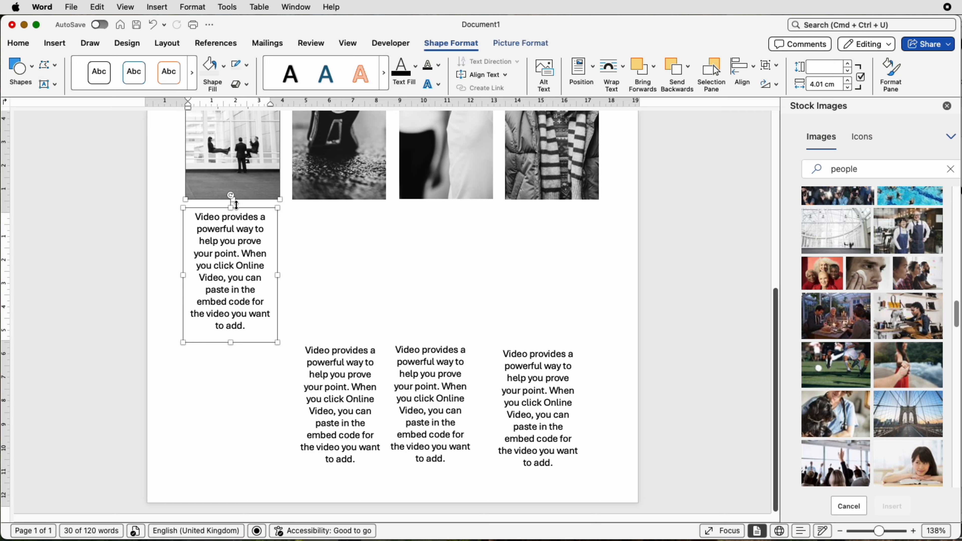
{"action": "left_click", "coordinate": [742, 78]}
{"action": "left_click", "coordinate": [750, 115]}
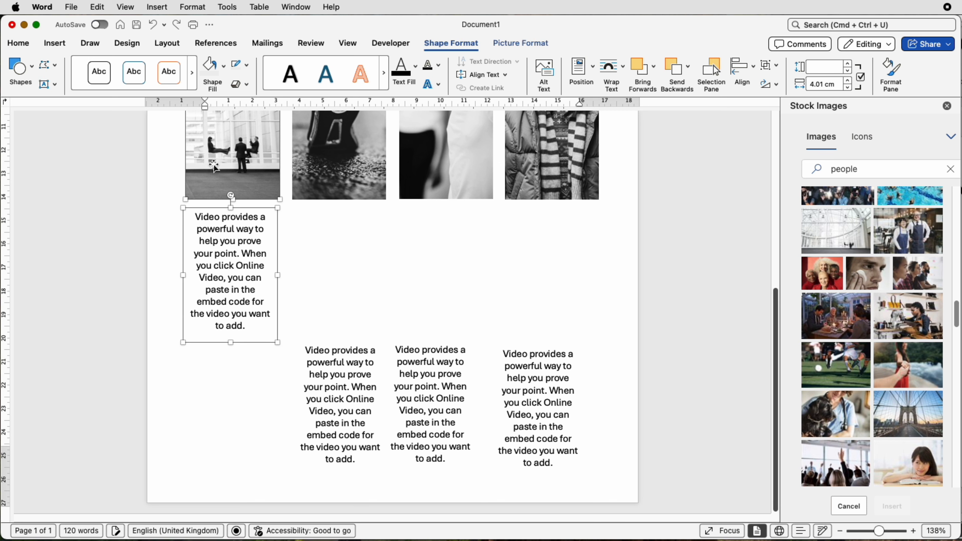
{"action": "left_click", "coordinate": [301, 248]}
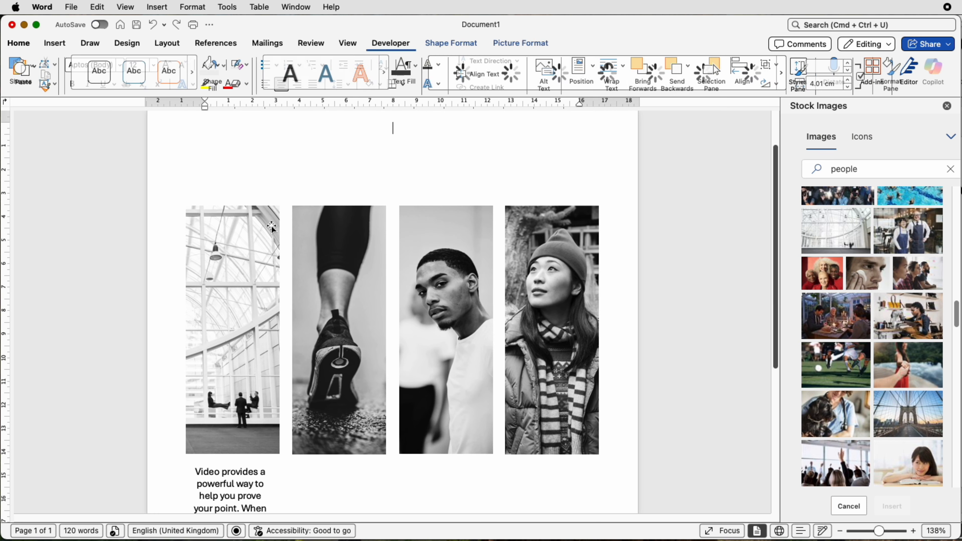
{"action": "scroll", "coordinate": [233, 268], "scroll_direction": "down", "scroll_amount": 5}
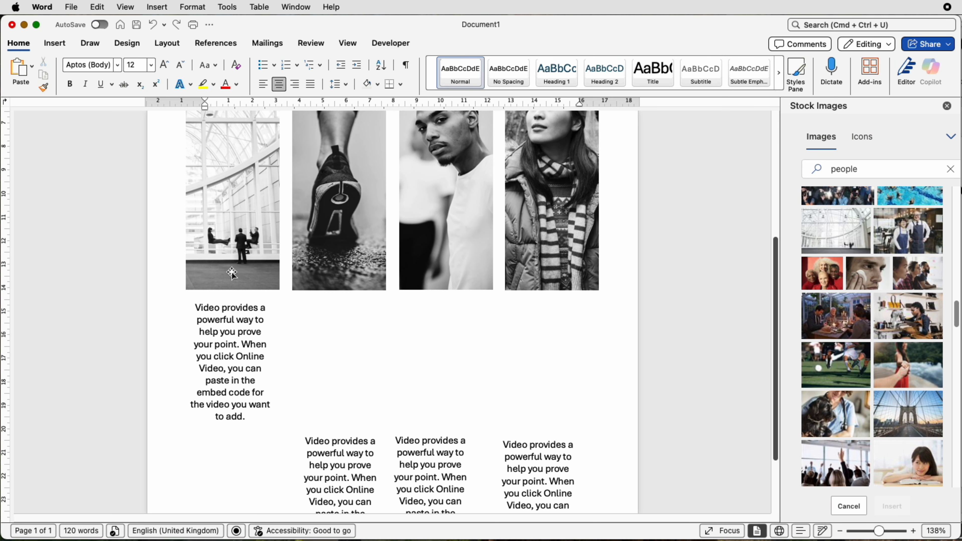
{"action": "left_click", "coordinate": [233, 267]}
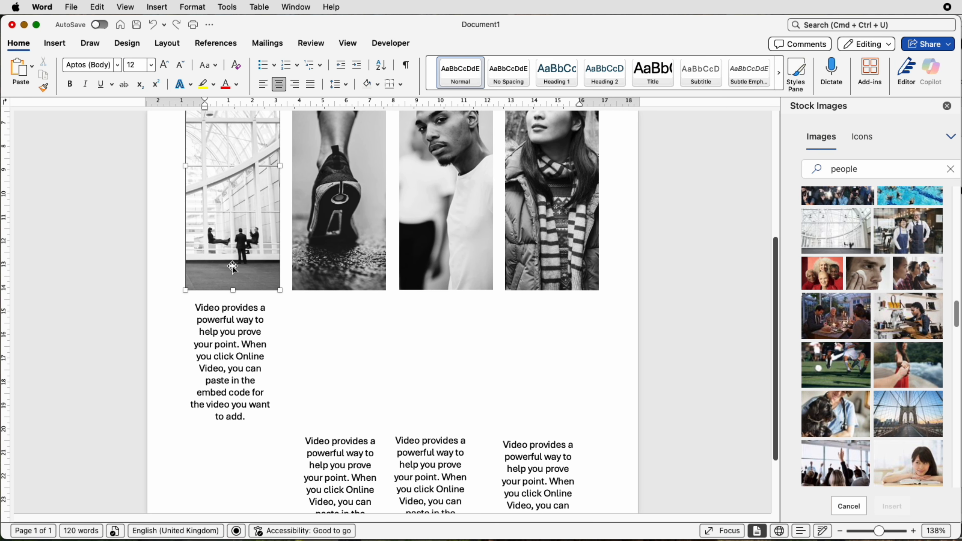
Try to centre-align the first text box with the building strip, then undo it
{"action": "left_click", "coordinate": [233, 325]}
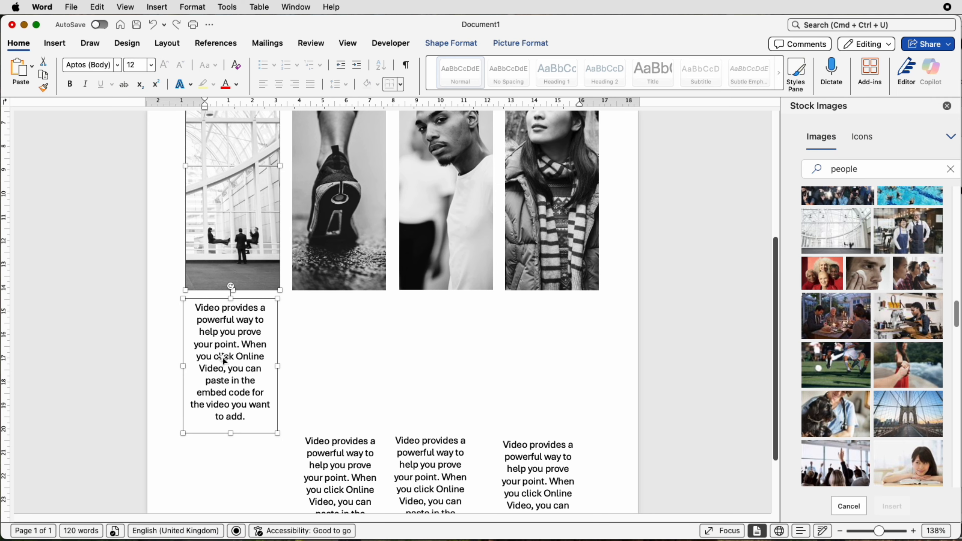
{"action": "left_click", "coordinate": [542, 44]}
{"action": "left_click", "coordinate": [689, 70]}
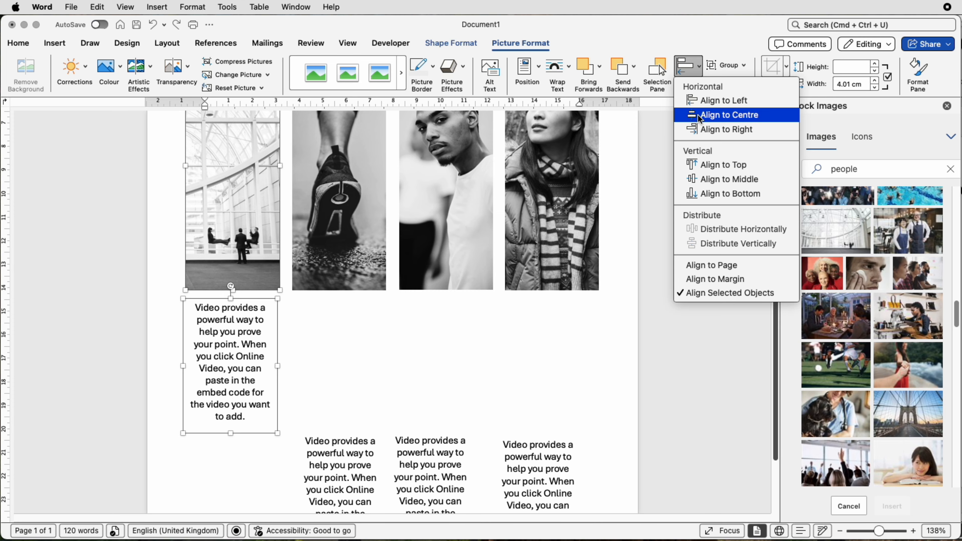
{"action": "left_click", "coordinate": [698, 114]}
{"action": "key", "text": "super+z"}
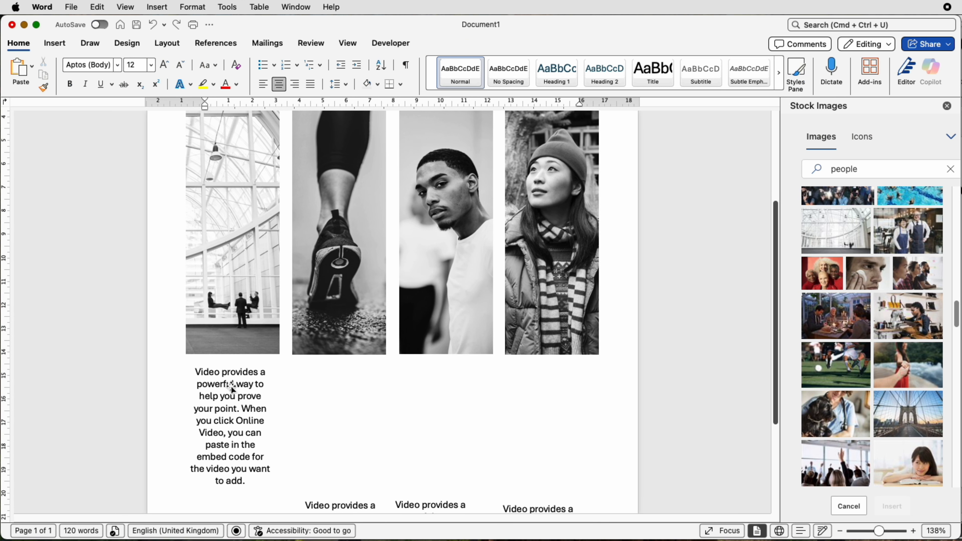
Move the first text box down level with the other three caption boxes
{"action": "left_click_drag", "start_coordinate": [232, 386], "coordinate": [236, 383]}
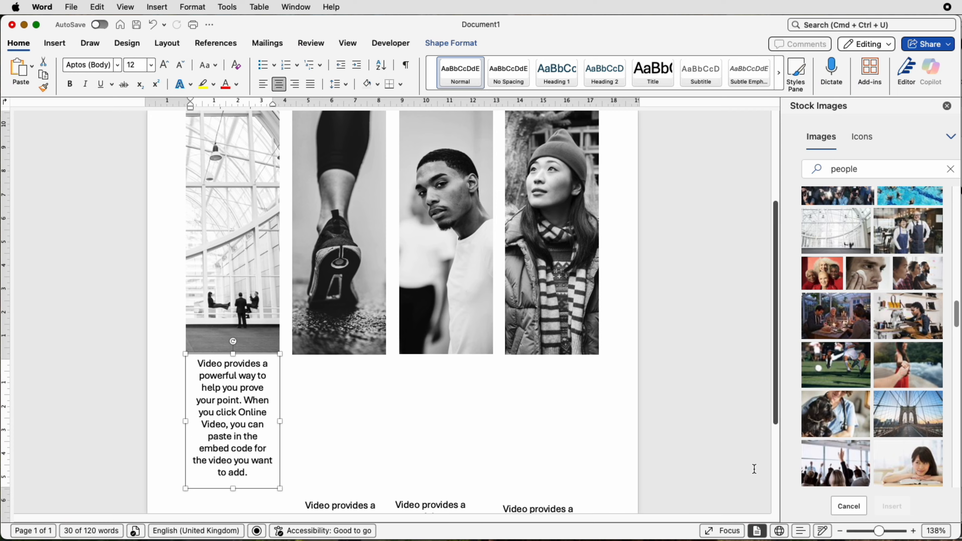
{"action": "key", "text": "super+z"}
{"action": "scroll", "coordinate": [485, 396], "scroll_direction": "down", "scroll_amount": 5}
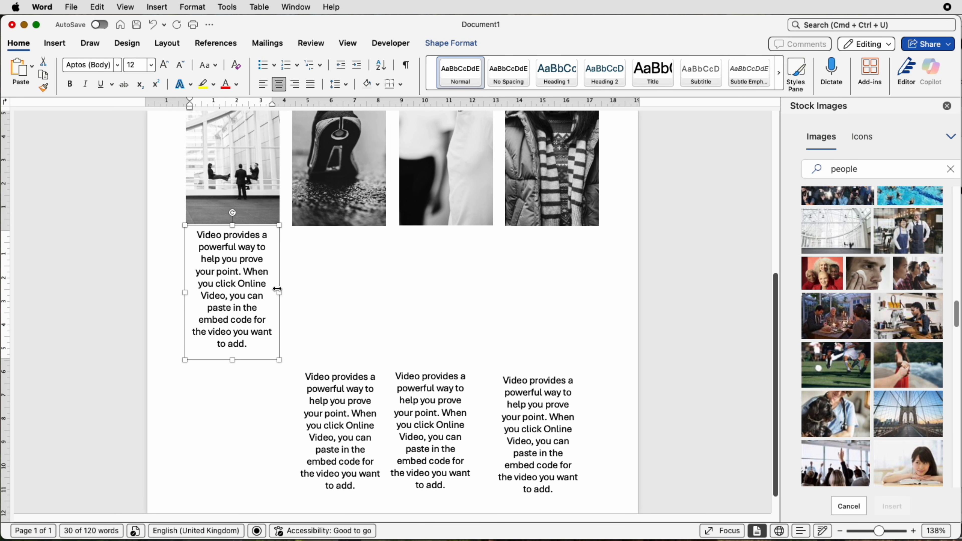
{"action": "left_click_drag", "start_coordinate": [276, 288], "coordinate": [350, 398]}
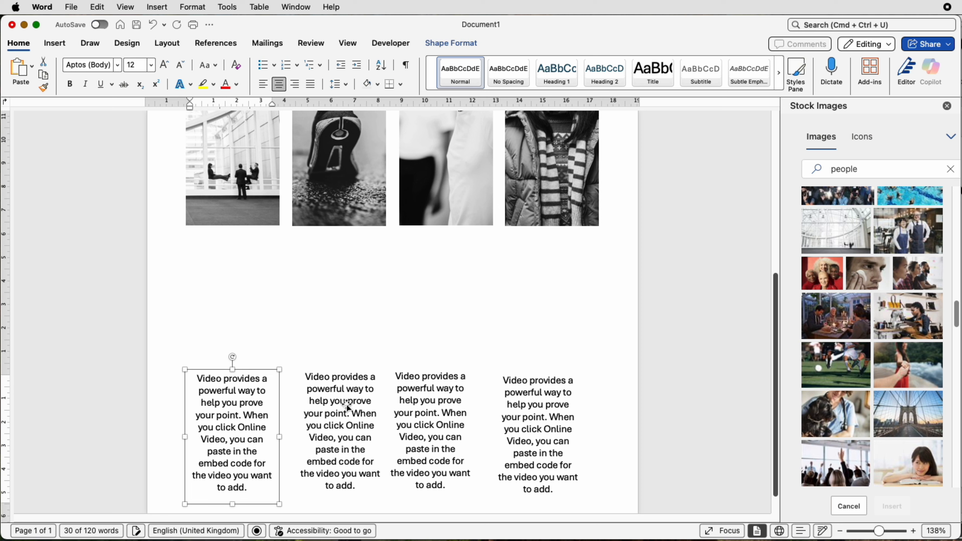
Centre-align the second photo strip with the second text box beneath it
{"action": "mouse_move", "coordinate": [348, 406]}
{"action": "left_mouse_down"}
{"action": "mouse_move", "coordinate": [343, 312]}
{"action": "mouse_move", "coordinate": [337, 414]}
{"action": "left_mouse_up"}
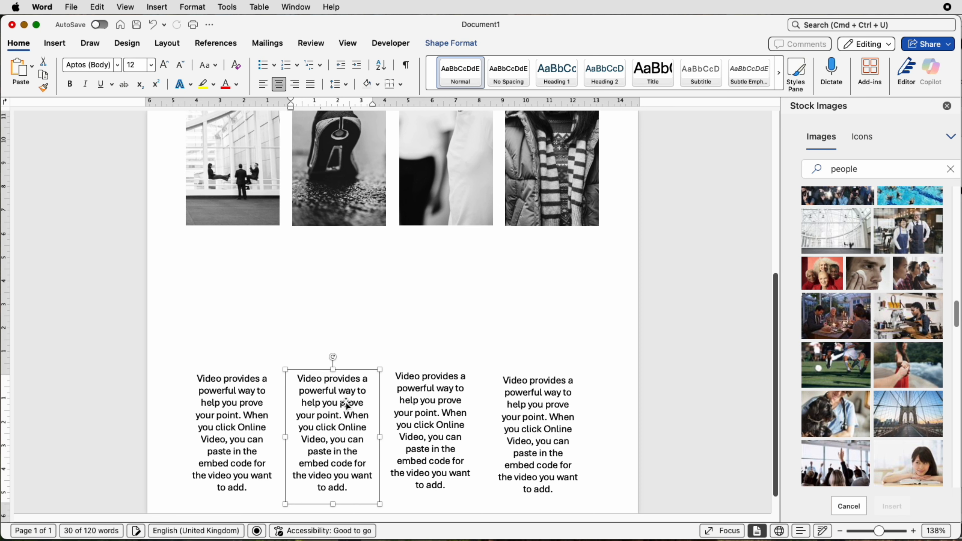
{"action": "left_click", "coordinate": [333, 189], "text": "shift"}
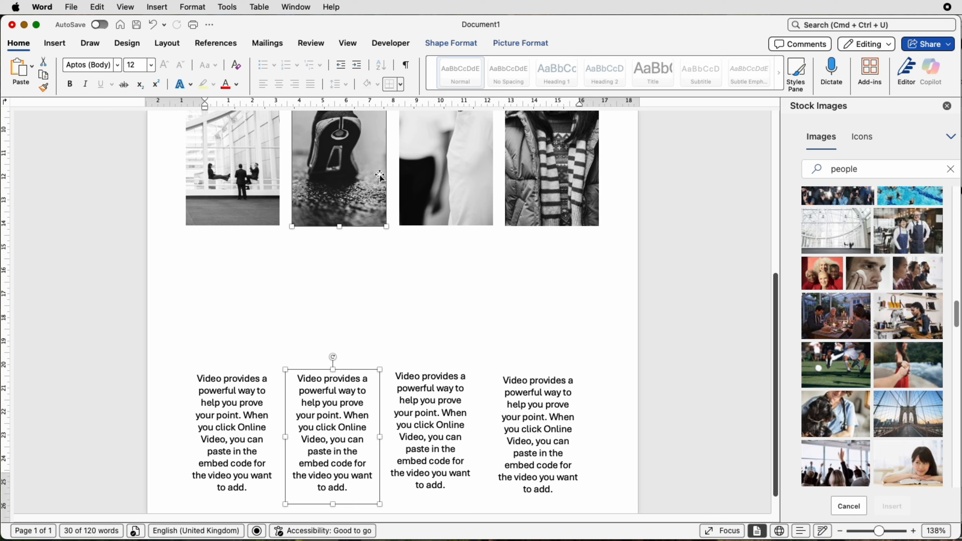
{"action": "left_click", "coordinate": [469, 49]}
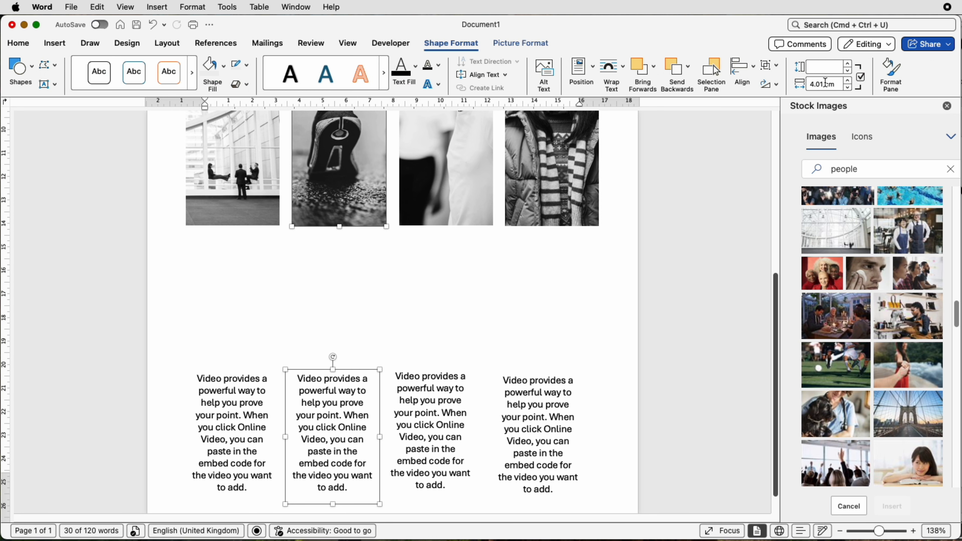
{"action": "left_click", "coordinate": [743, 68]}
{"action": "left_click", "coordinate": [754, 115]}
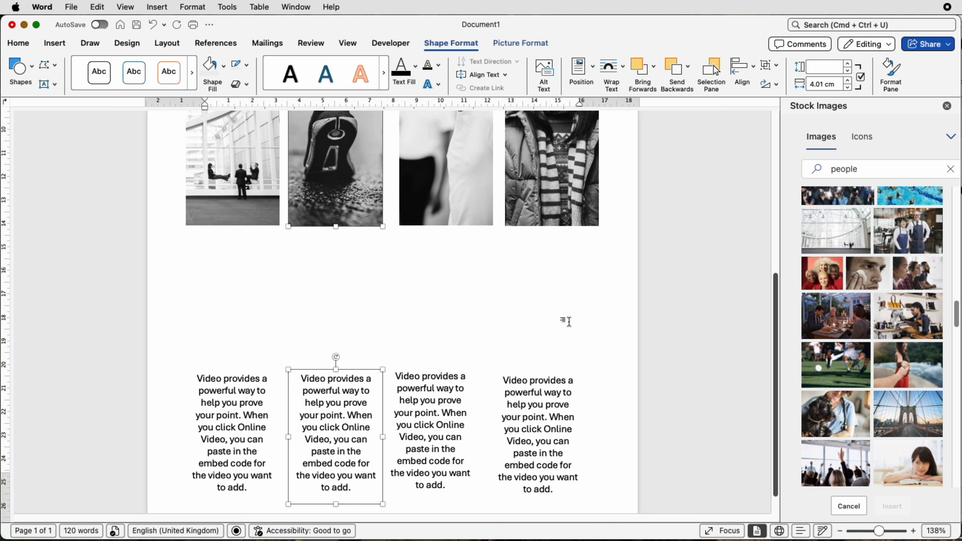
Centre-align the third and fourth photo strips with their text boxes
{"action": "left_click", "coordinate": [447, 393]}
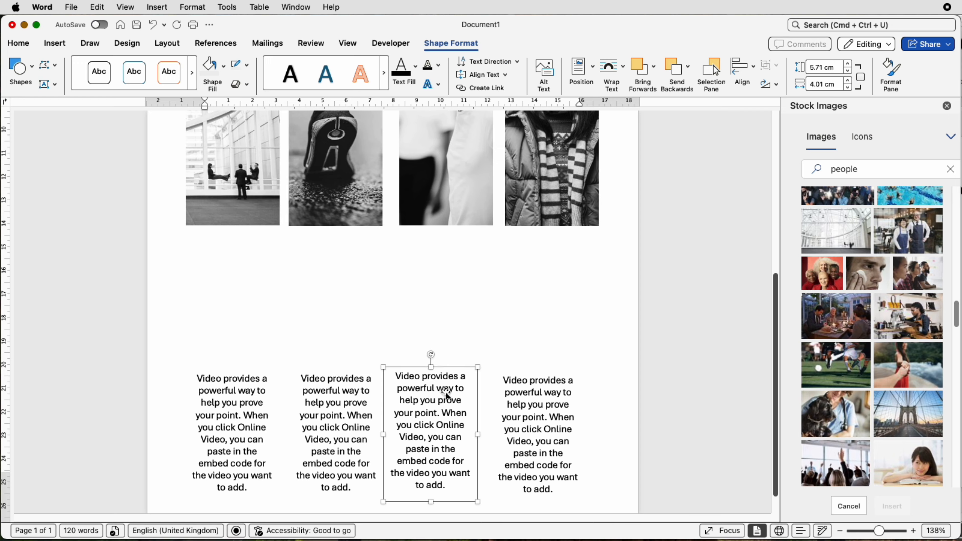
{"action": "left_click", "coordinate": [471, 218], "text": "shift"}
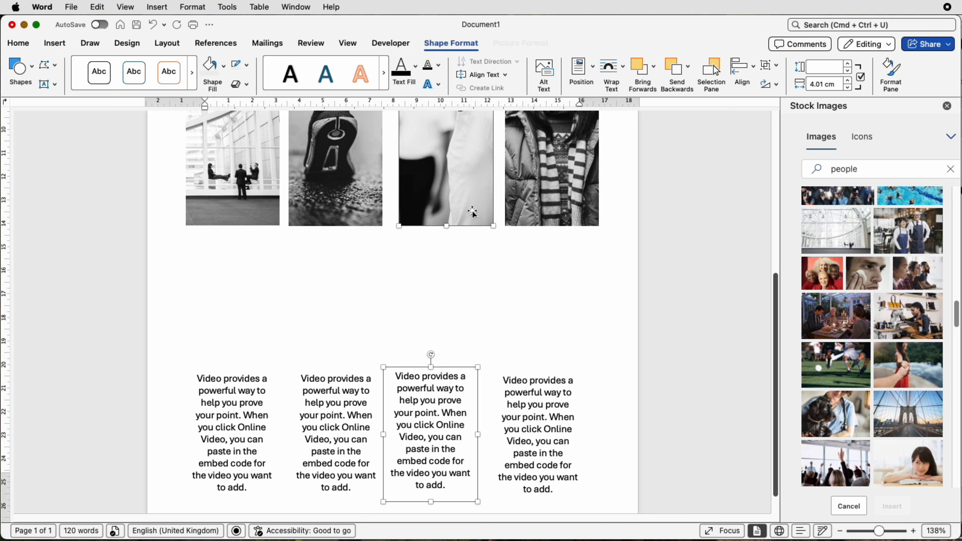
{"action": "left_click", "coordinate": [742, 66]}
{"action": "left_click", "coordinate": [751, 100]}
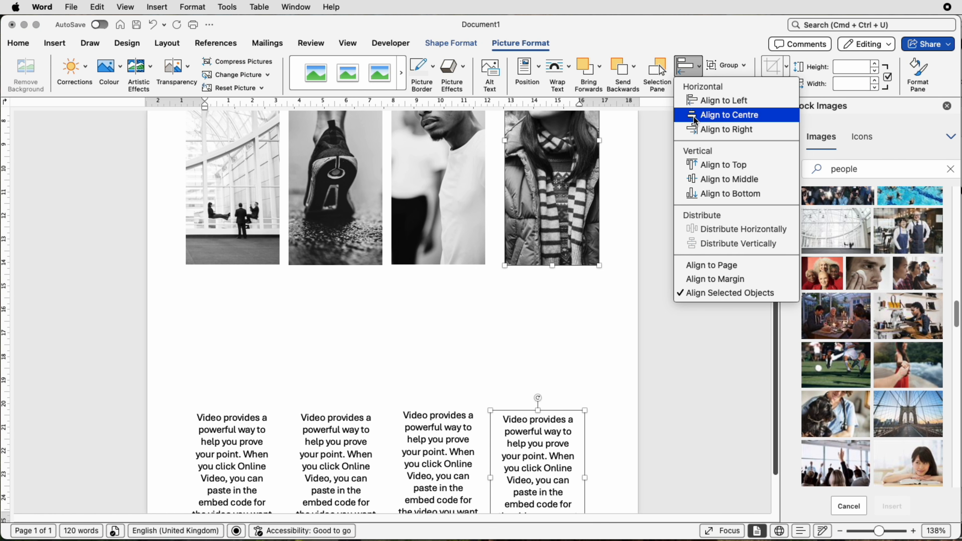
{"action": "left_click", "coordinate": [694, 117]}
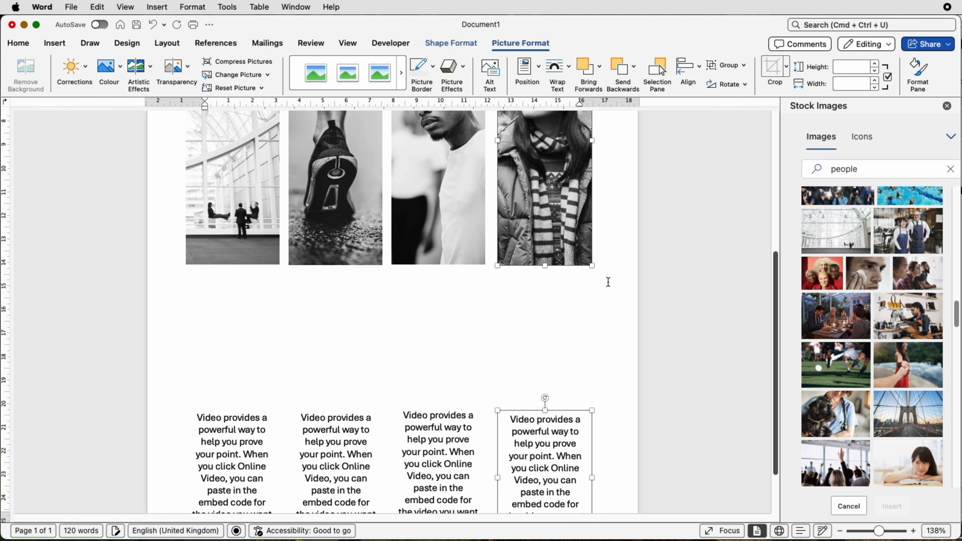
Select all four caption text boxes and align them to the top
{"action": "scroll", "coordinate": [522, 260], "scroll_direction": "down", "scroll_amount": 3}
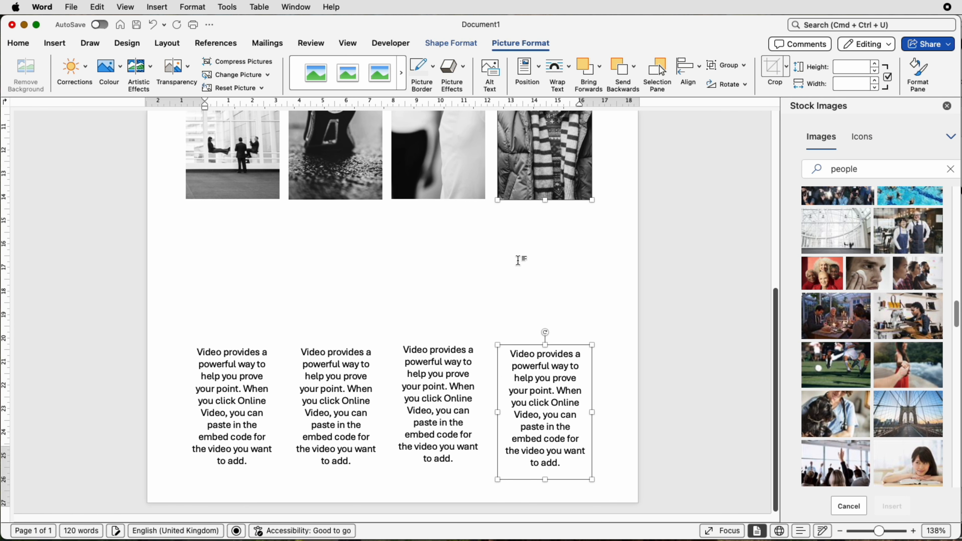
{"action": "left_click", "coordinate": [452, 416], "text": "shift"}
{"action": "scroll", "coordinate": [357, 408], "scroll_direction": "down", "scroll_amount": 5}
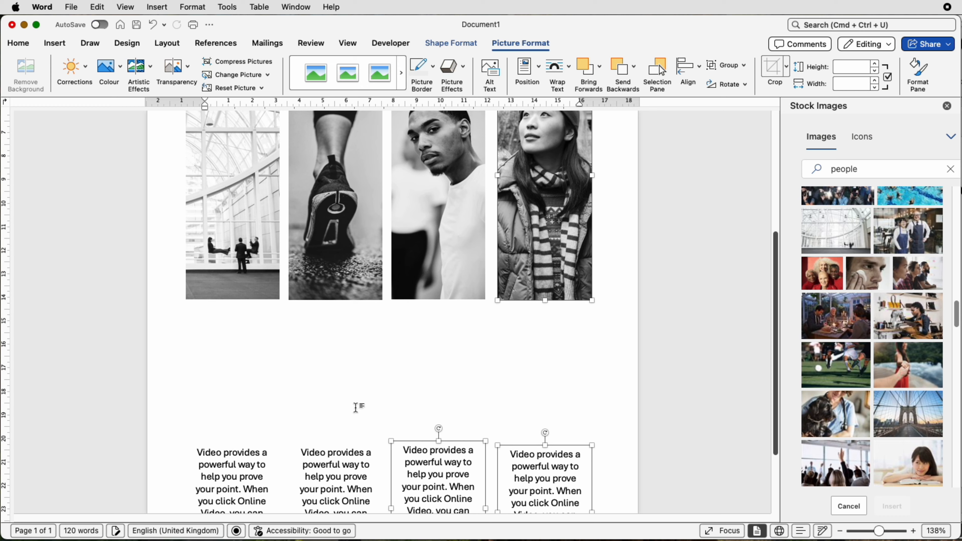
{"action": "left_click", "coordinate": [356, 409], "text": "shift"}
{"action": "left_click", "coordinate": [268, 401], "text": "shift"}
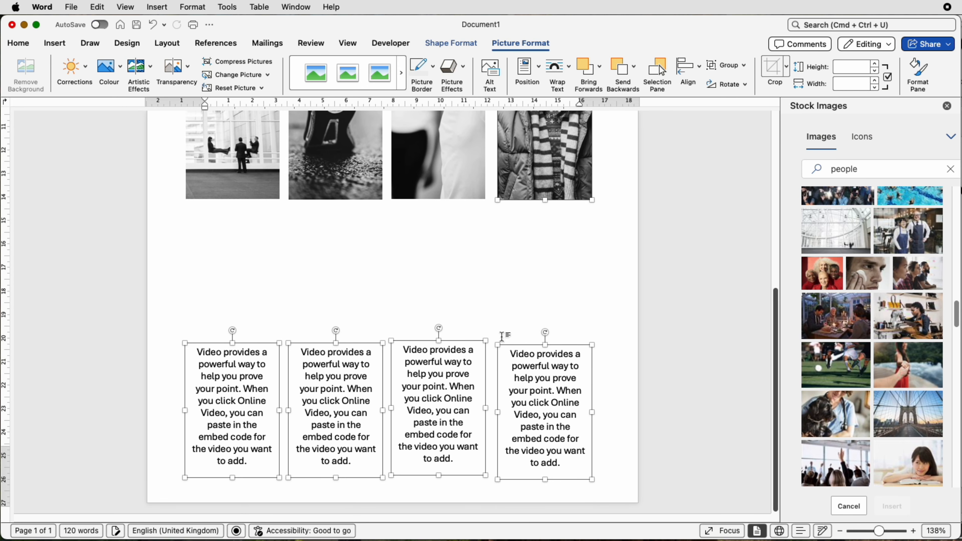
{"action": "left_click", "coordinate": [480, 47]}
{"action": "left_click", "coordinate": [743, 67]}
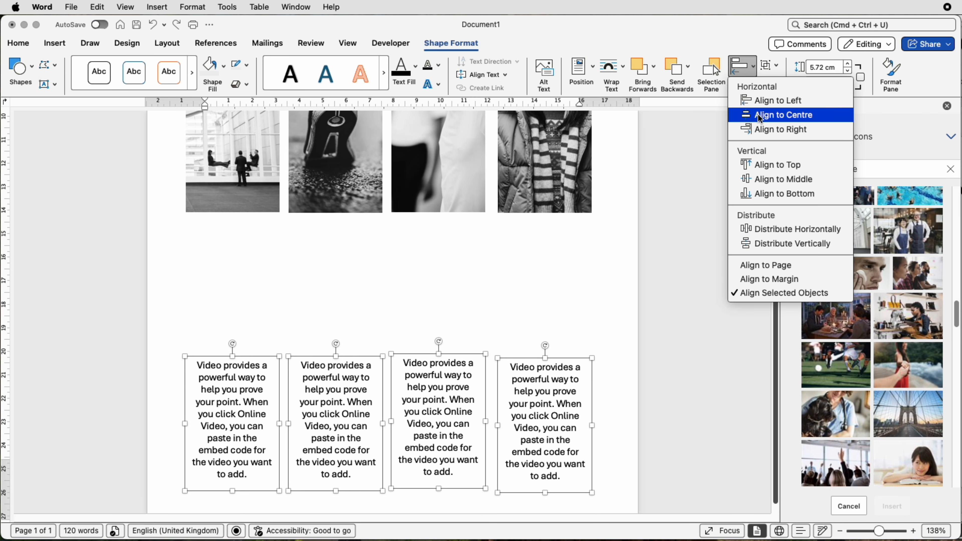
{"action": "left_click", "coordinate": [758, 166]}
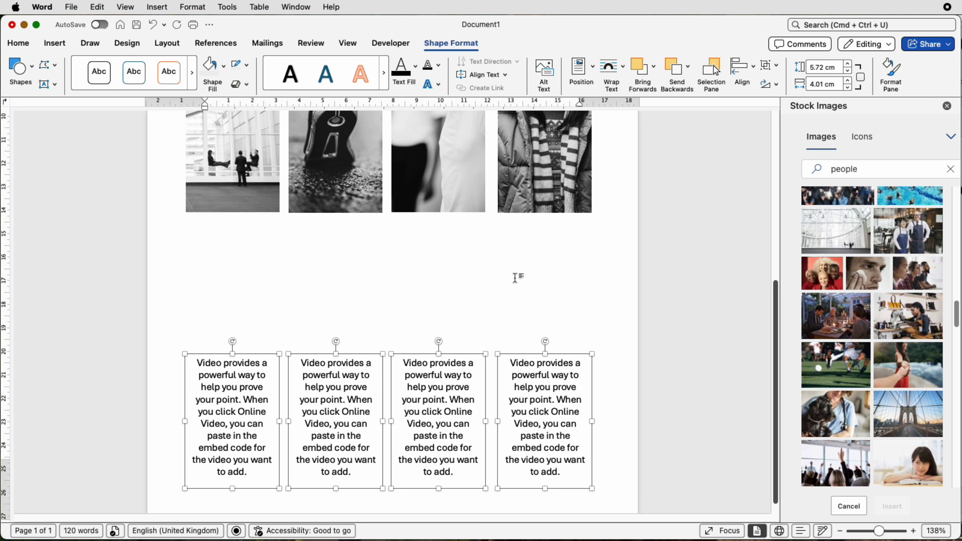
{"action": "left_click", "coordinate": [478, 303]}
{"action": "scroll", "coordinate": [379, 288], "scroll_direction": "up", "scroll_amount": 5}
{"action": "scroll", "coordinate": [337, 304], "scroll_direction": "down", "scroll_amount": 10}
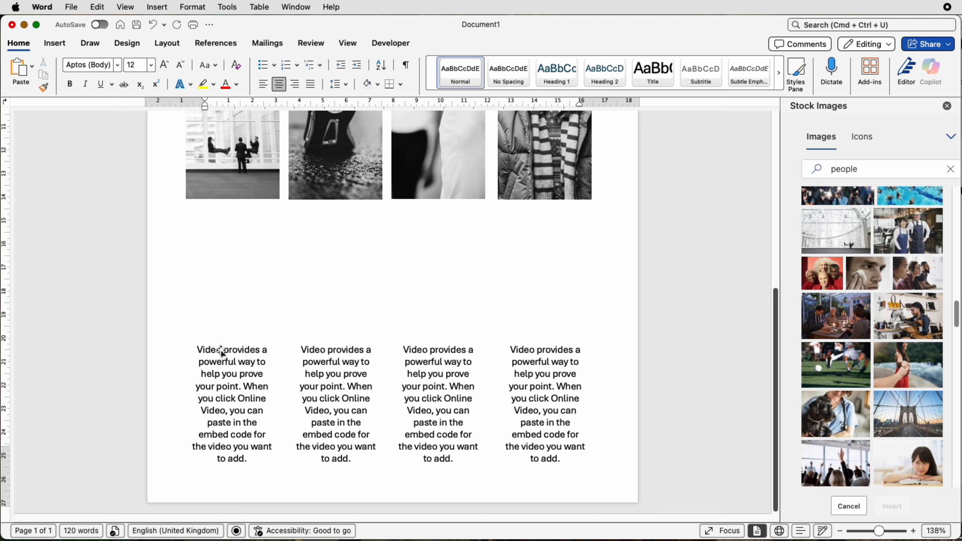
Duplicate the first caption box above it and replace its text with 01
{"action": "left_click_drag", "start_coordinate": [221, 350], "coordinate": [233, 266]}
{"action": "left_click", "coordinate": [243, 283]}
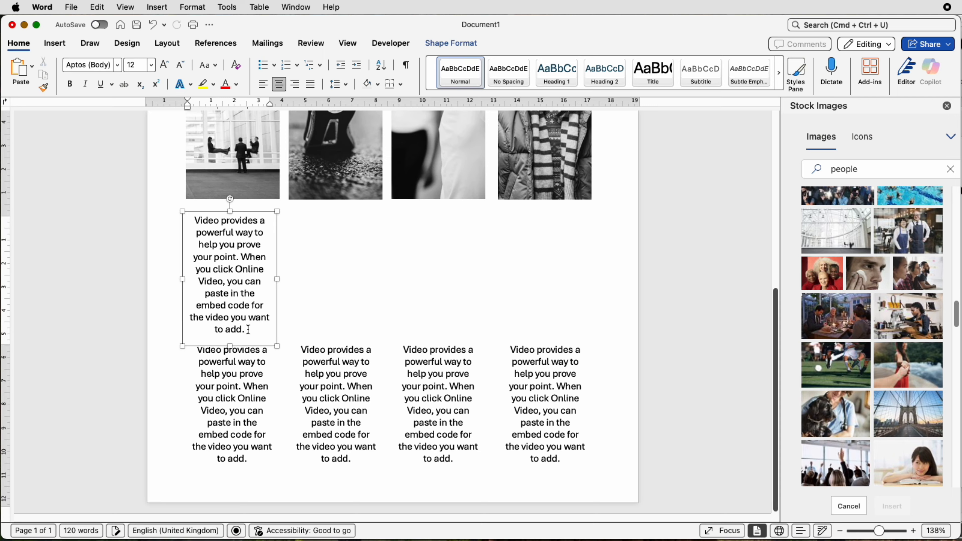
{"action": "left_click_drag", "start_coordinate": [242, 325], "coordinate": [198, 224]}
{"action": "type", "text": "01"}
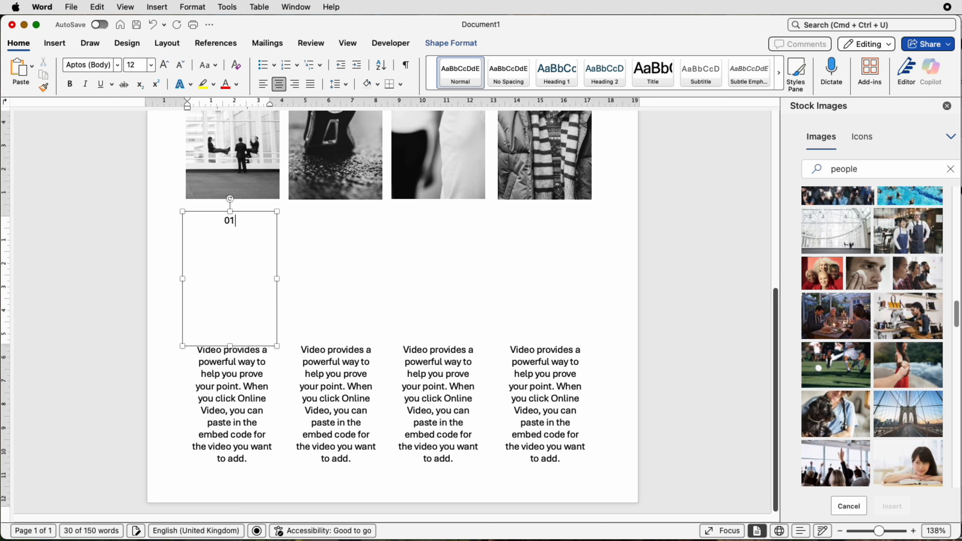
Format the 01 text bold at 90 pt and shorten its box to fit the number
{"action": "left_click_drag", "start_coordinate": [236, 220], "coordinate": [224, 221]}
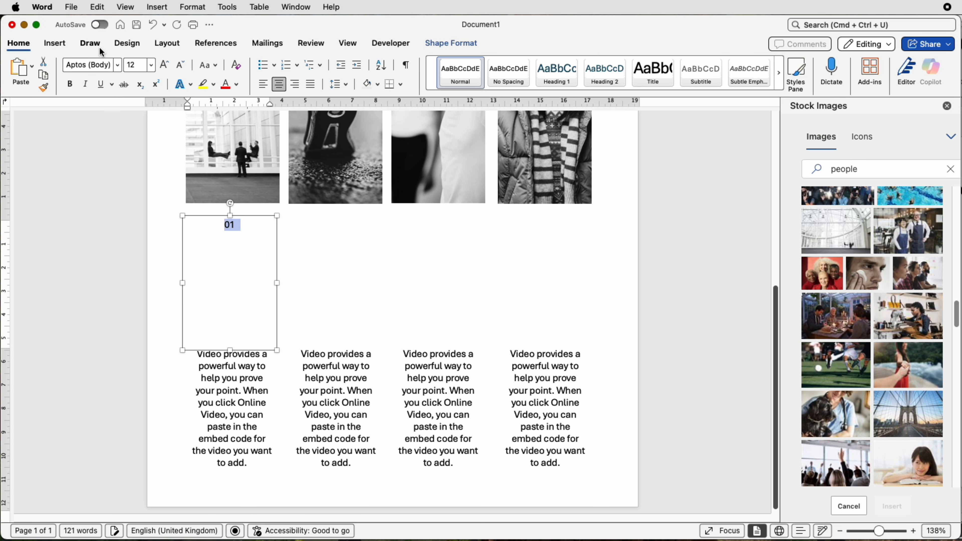
{"action": "left_click", "coordinate": [164, 66]}
{"action": "left_click", "coordinate": [164, 66]}
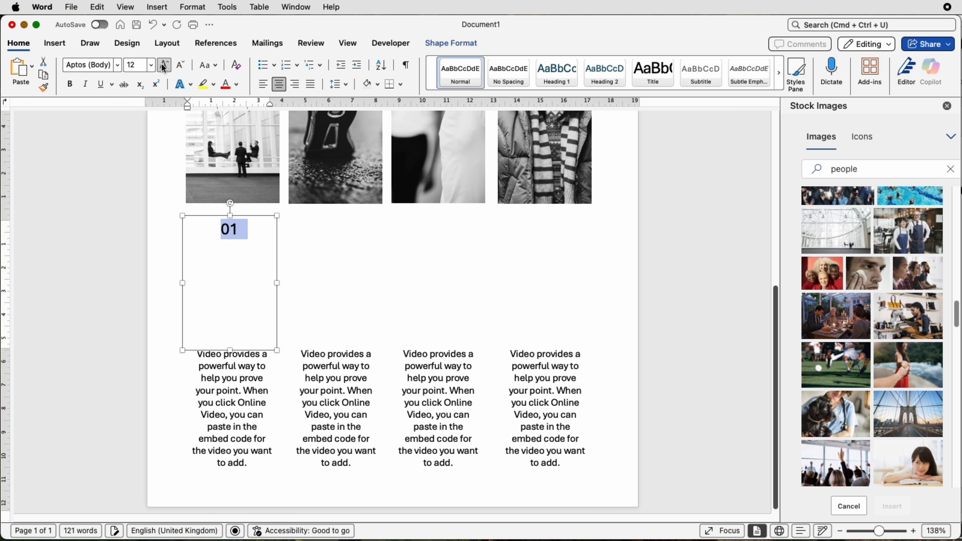
{"action": "left_click", "coordinate": [164, 66]}
{"action": "left_click", "coordinate": [164, 66]}
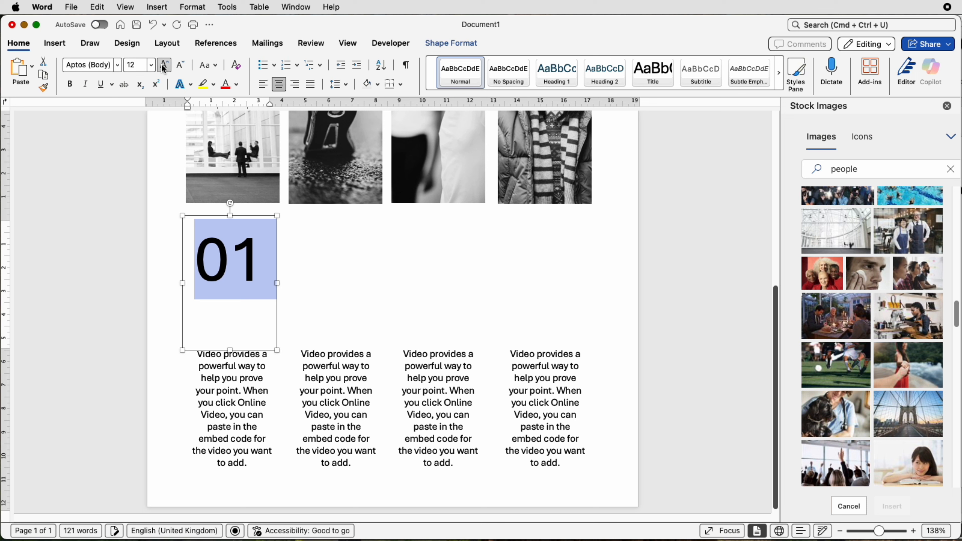
{"action": "left_click", "coordinate": [70, 85]}
{"action": "left_click", "coordinate": [119, 65]}
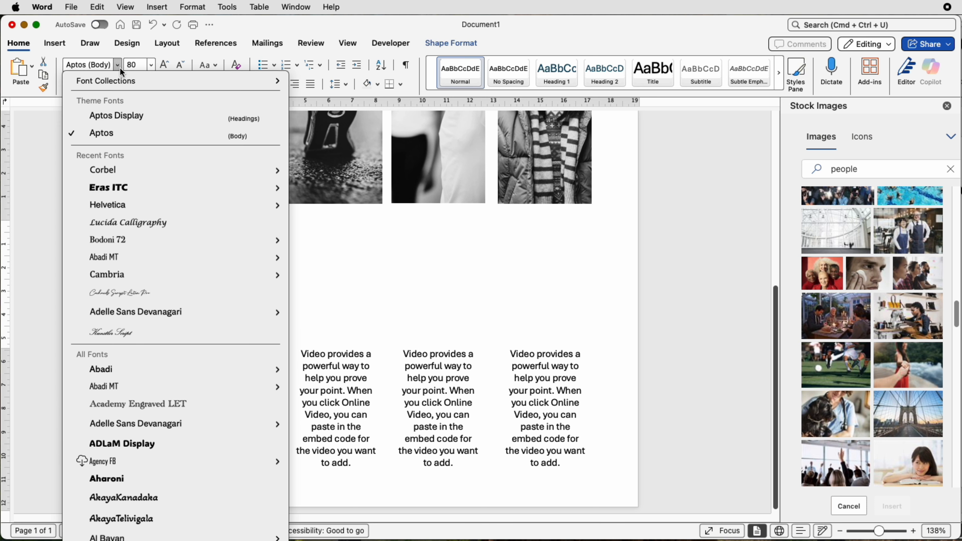
{"action": "left_click", "coordinate": [120, 68]}
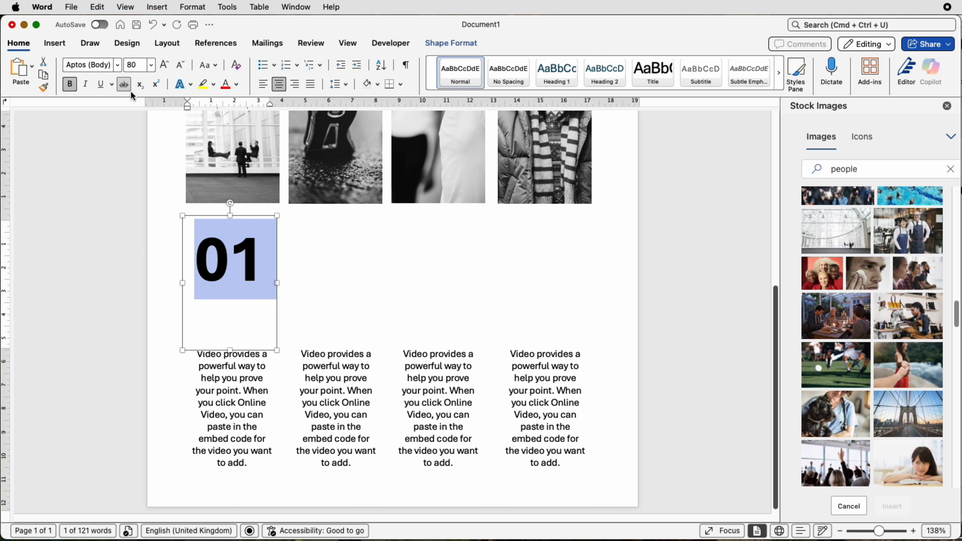
{"action": "left_click", "coordinate": [165, 66]}
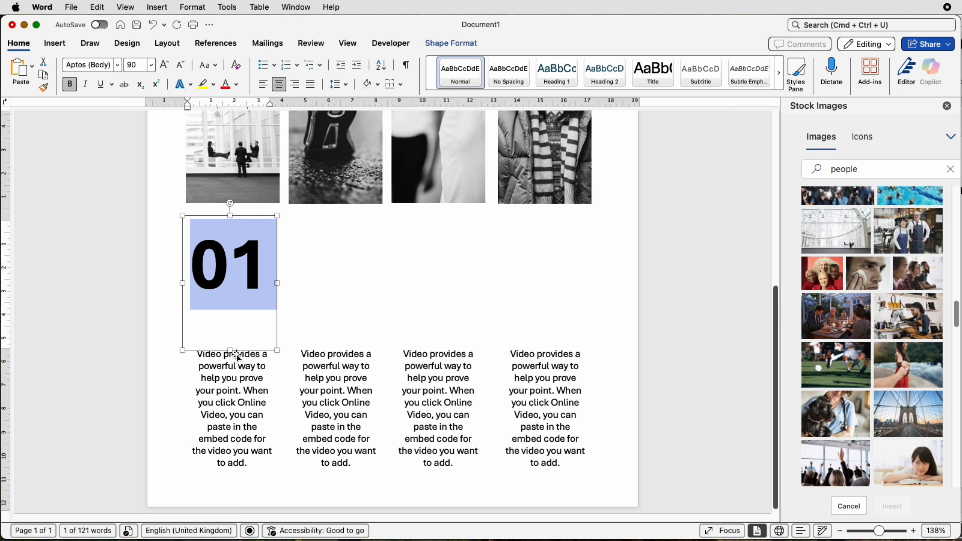
{"action": "left_click_drag", "start_coordinate": [230, 350], "coordinate": [232, 306]}
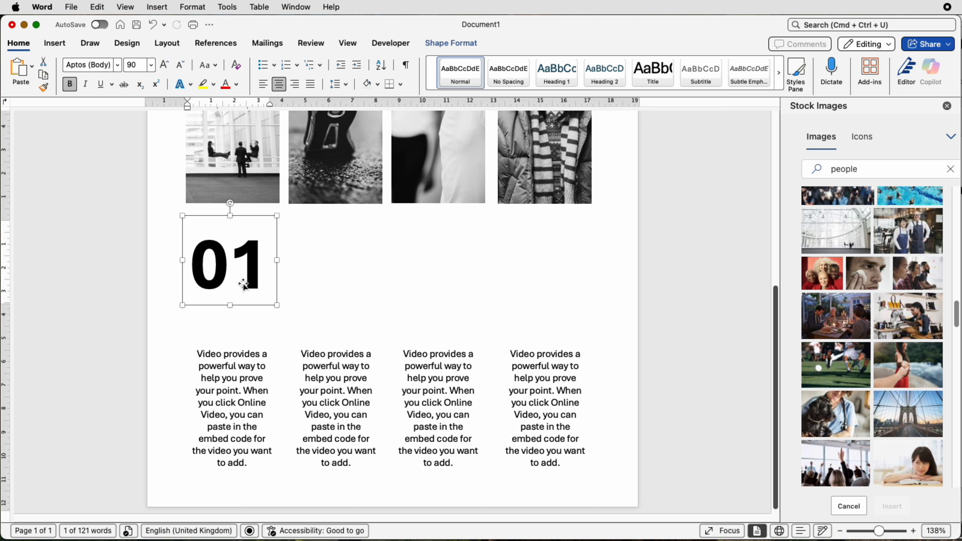
Copy the number box beneath each strip and renumber the copies 03, 05 and 07
{"action": "left_click_drag", "start_coordinate": [245, 283], "coordinate": [556, 263]}
{"action": "left_click", "coordinate": [358, 262]}
{"action": "key", "text": "BackSpace"}
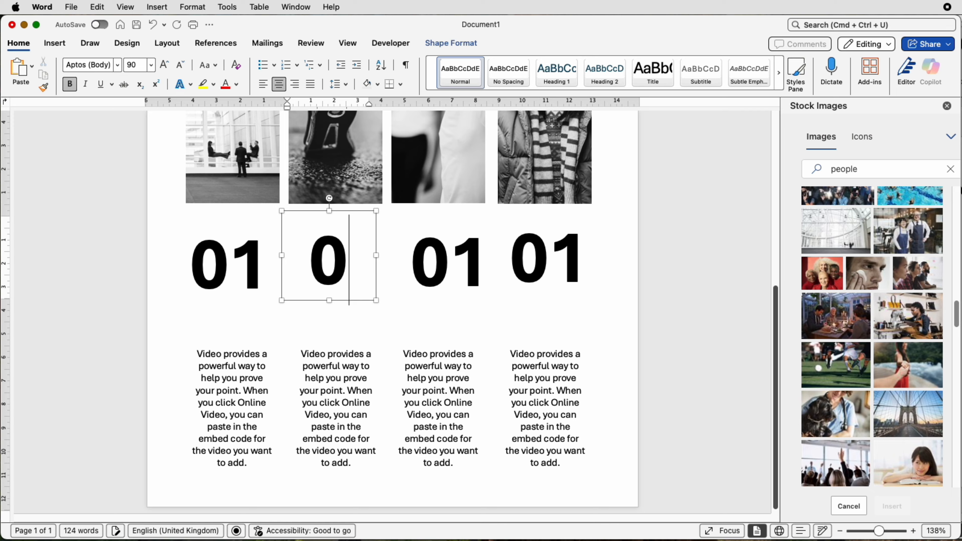
{"action": "type", "text": "3"}
{"action": "left_click", "coordinate": [477, 274]}
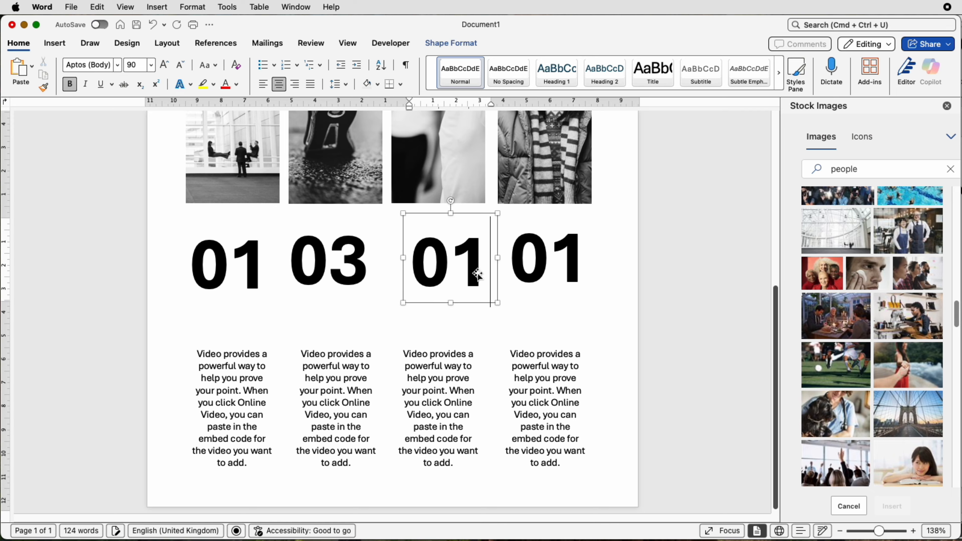
{"action": "key", "text": "BackSpace"}
{"action": "type", "text": "5"}
{"action": "left_click", "coordinate": [561, 279]}
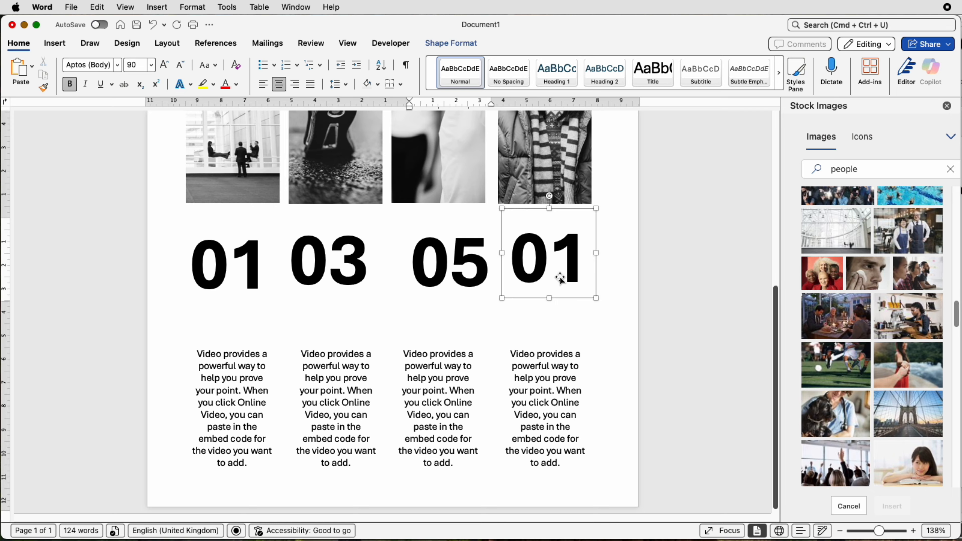
{"action": "key", "text": "BackSpace"}
{"action": "type", "text": "7"}
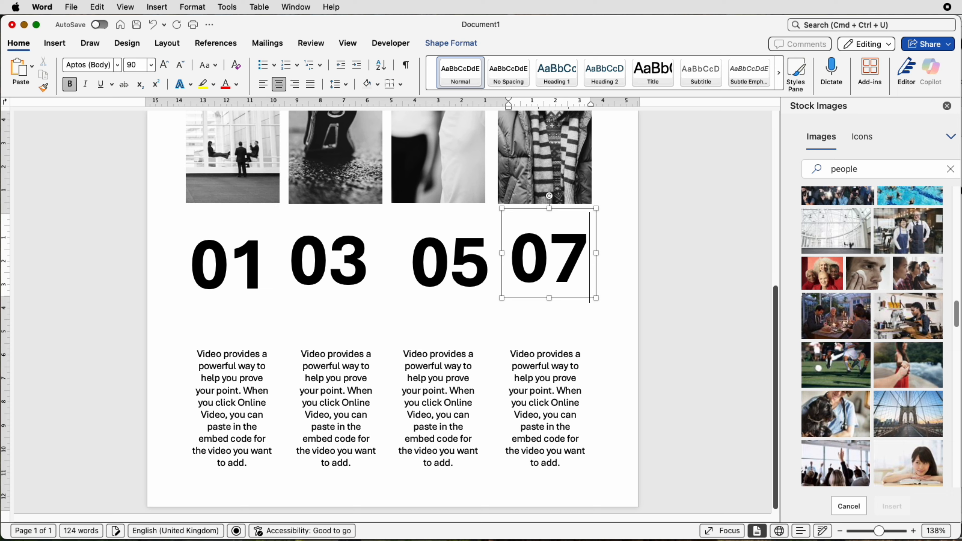
Select the first photo with its 01 number box and caption box and centre-align them
{"action": "left_click", "coordinate": [237, 195]}
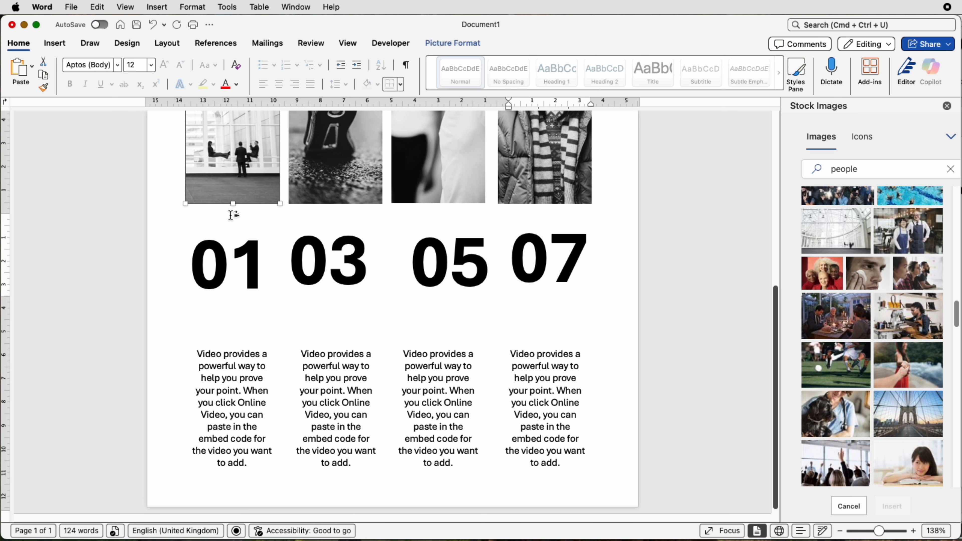
{"action": "left_click", "coordinate": [219, 259], "text": "shift"}
{"action": "left_click", "coordinate": [209, 345], "text": "shift"}
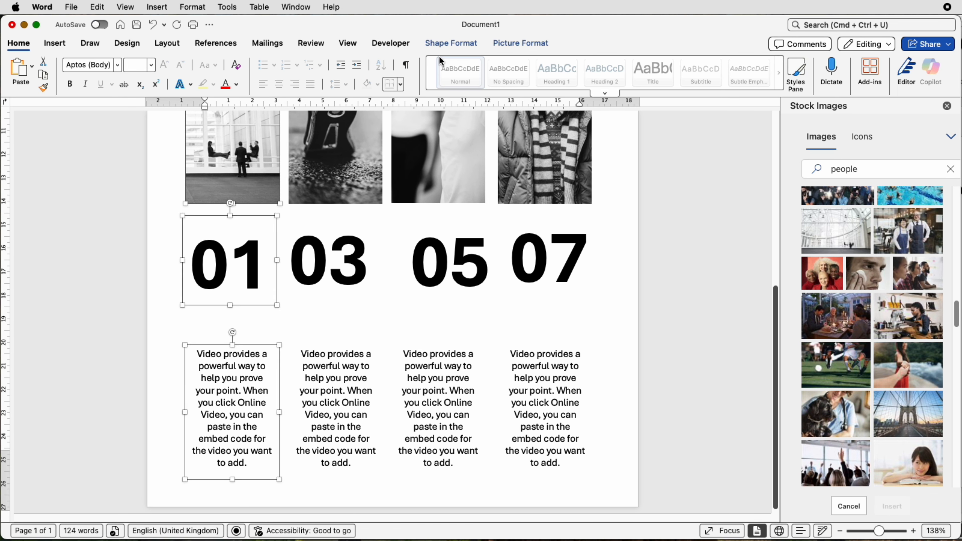
{"action": "left_click", "coordinate": [451, 43]}
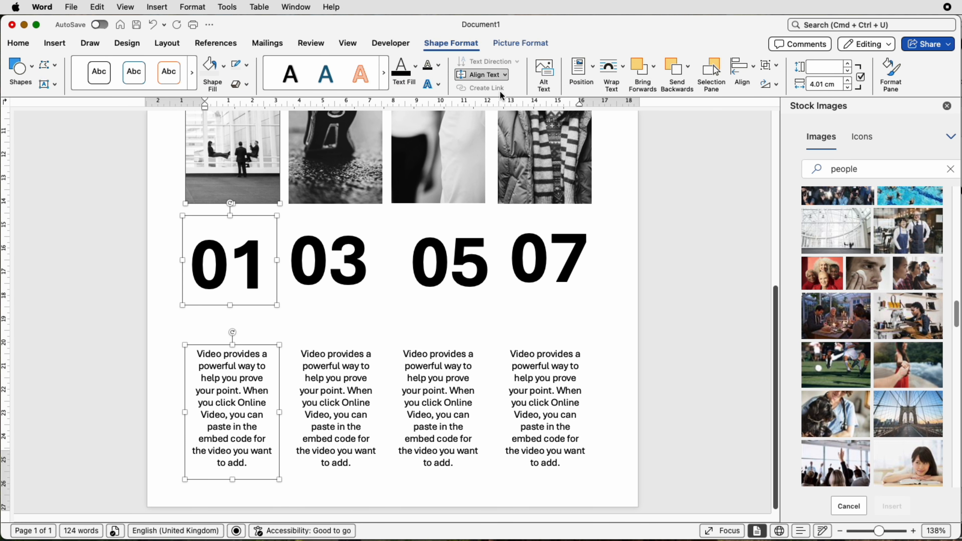
{"action": "left_click", "coordinate": [748, 72]}
{"action": "left_click", "coordinate": [749, 116]}
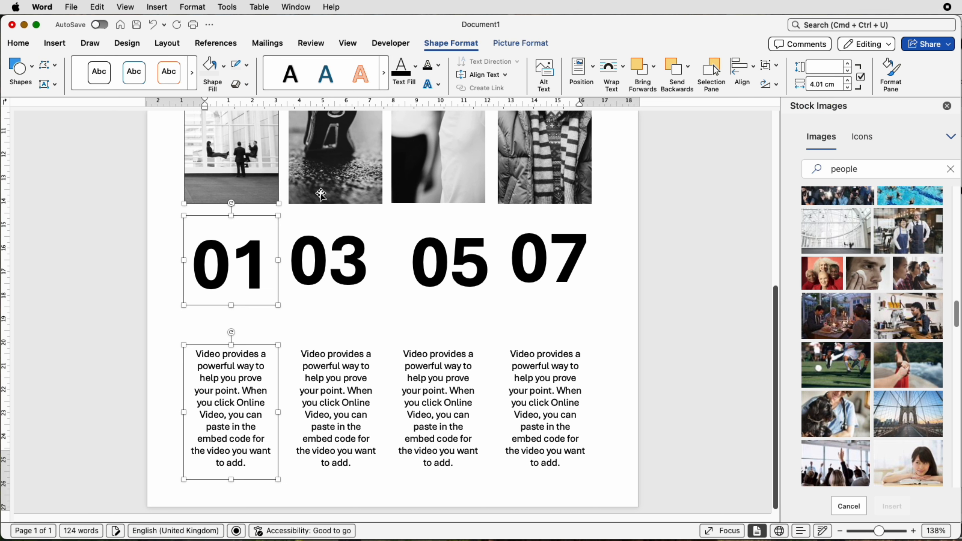
Centre-align the second and third photos with their number and caption boxes
{"action": "left_click", "coordinate": [342, 185]}
{"action": "left_click", "coordinate": [338, 255], "text": "shift"}
{"action": "left_click", "coordinate": [338, 387], "text": "shift"}
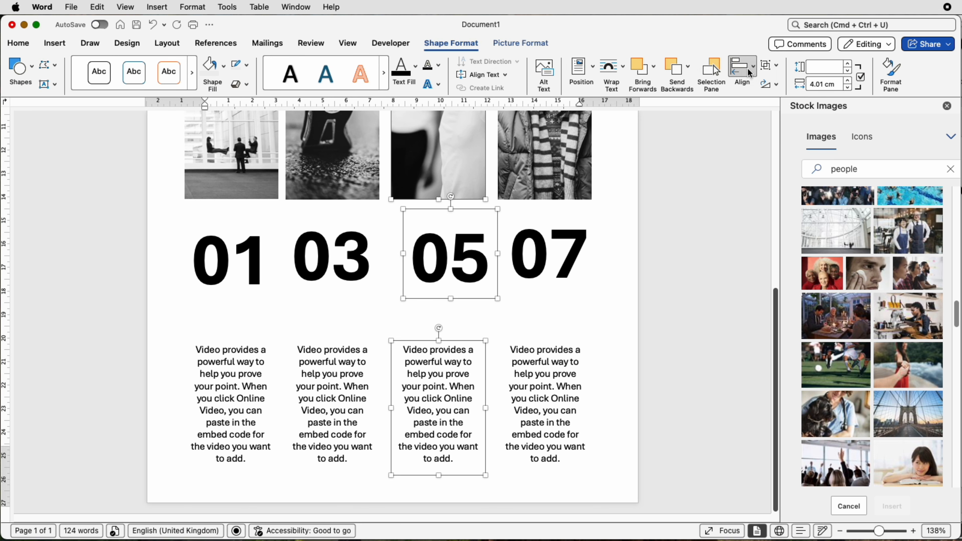
{"action": "left_click", "coordinate": [746, 70]}
{"action": "left_click", "coordinate": [755, 114]}
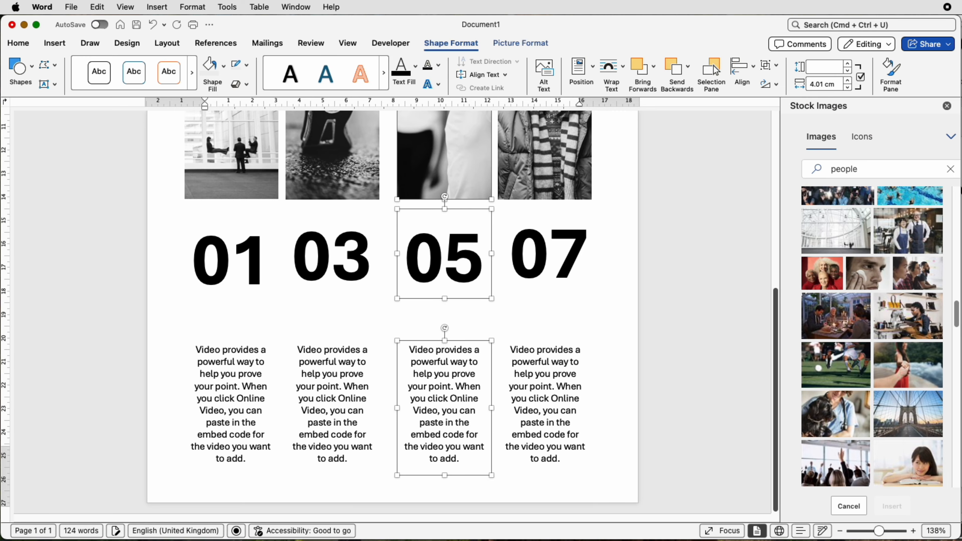
Centre-align the 07 number box and caption with the fourth photo
{"action": "left_click", "coordinate": [564, 261]}
{"action": "left_click", "coordinate": [563, 369], "text": "shift"}
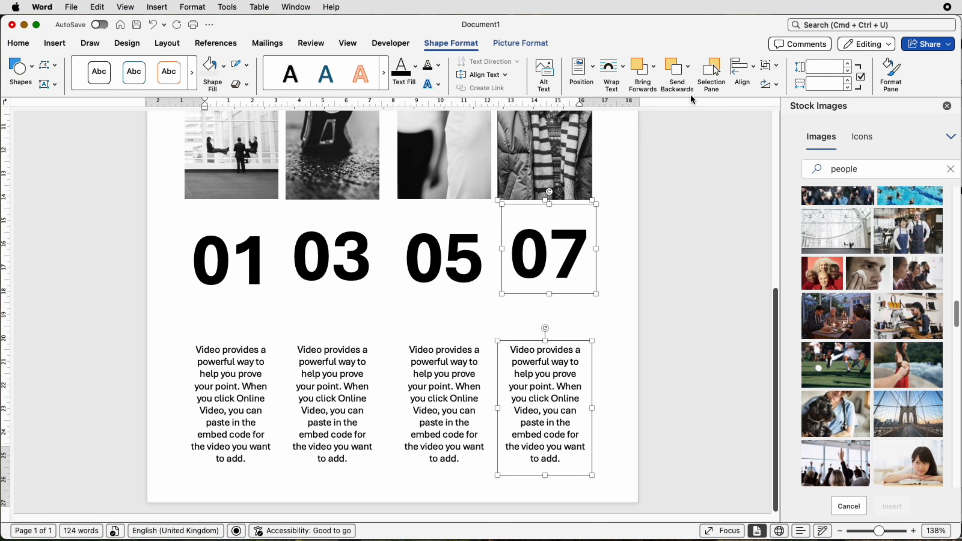
{"action": "left_click", "coordinate": [735, 63]}
{"action": "left_click", "coordinate": [746, 114]}
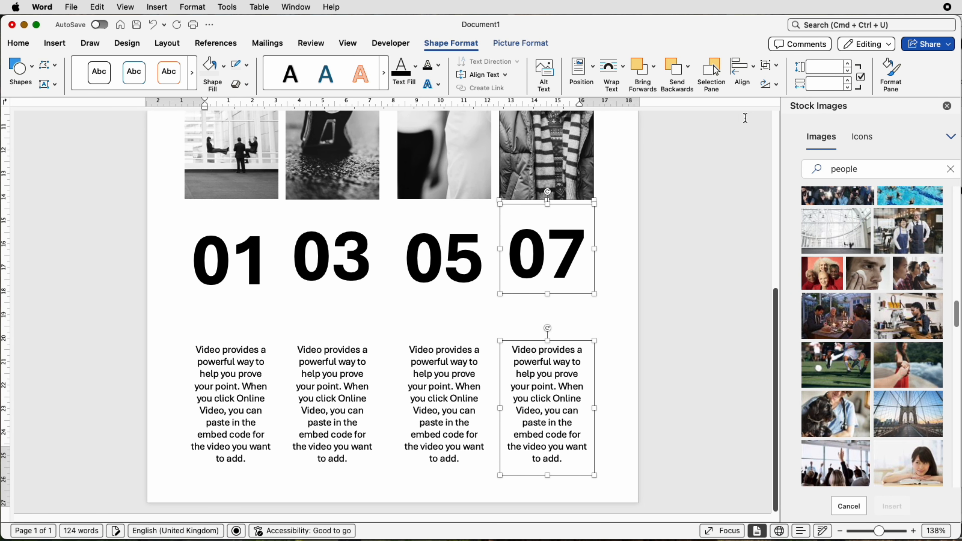
Select all four number boxes and align them to the top
{"action": "left_click", "coordinate": [525, 313]}
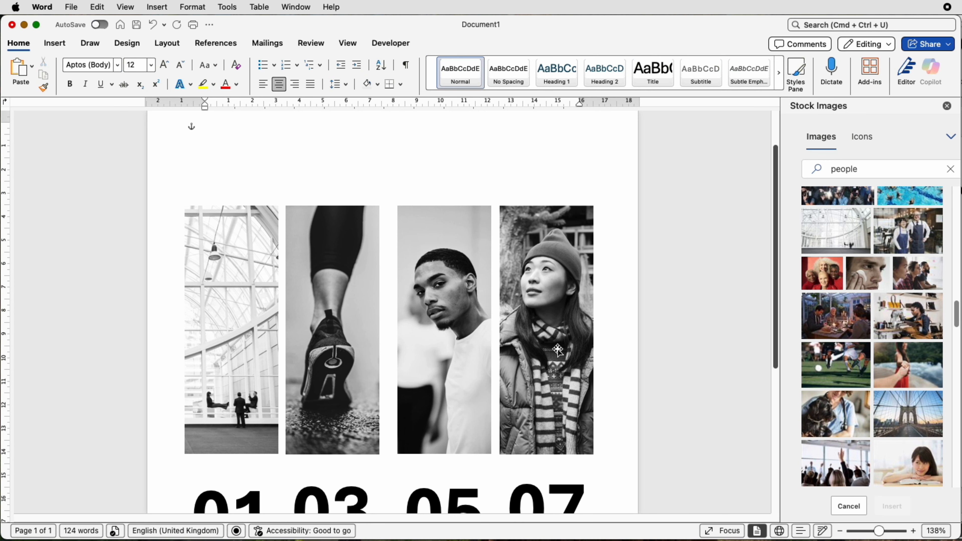
{"action": "scroll", "coordinate": [546, 341], "scroll_direction": "down", "scroll_amount": 5}
{"action": "left_click", "coordinate": [543, 352]}
{"action": "left_click", "coordinate": [458, 360], "text": "shift"}
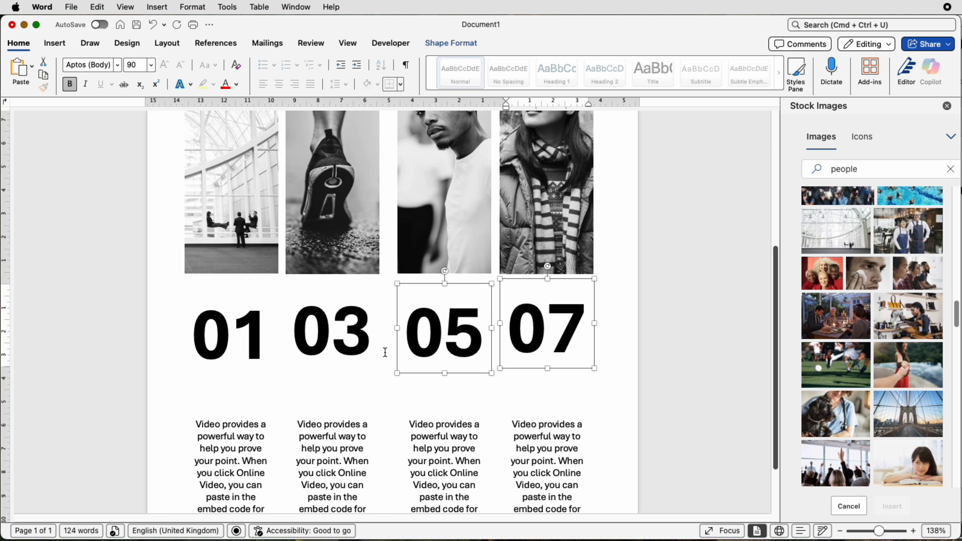
{"action": "left_click", "coordinate": [337, 347], "text": "shift"}
{"action": "left_click", "coordinate": [253, 342], "text": "shift"}
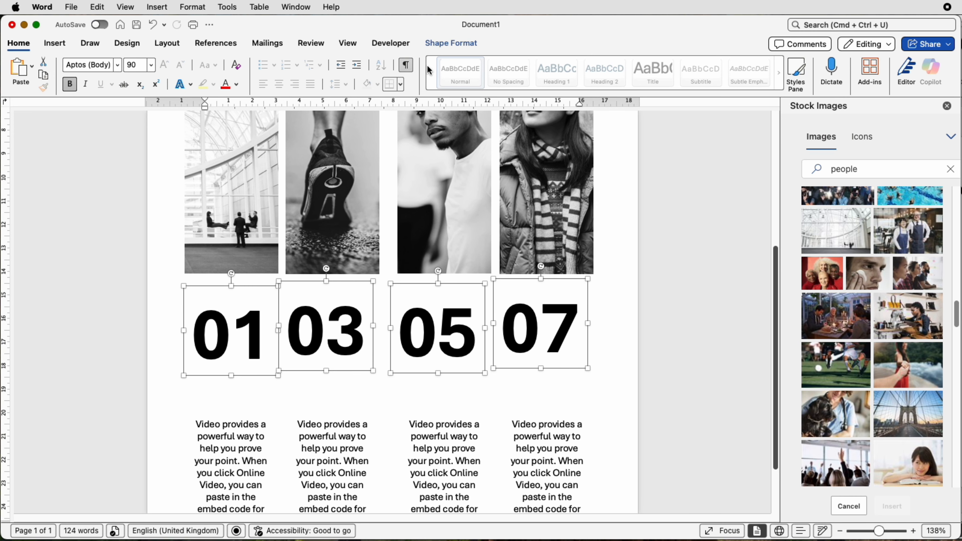
{"action": "left_click", "coordinate": [445, 44]}
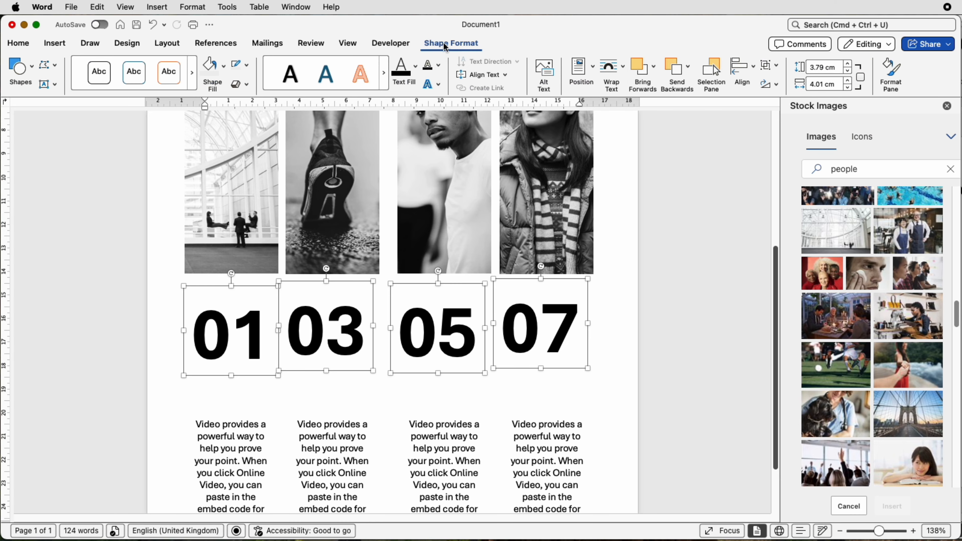
{"action": "left_click", "coordinate": [767, 68]}
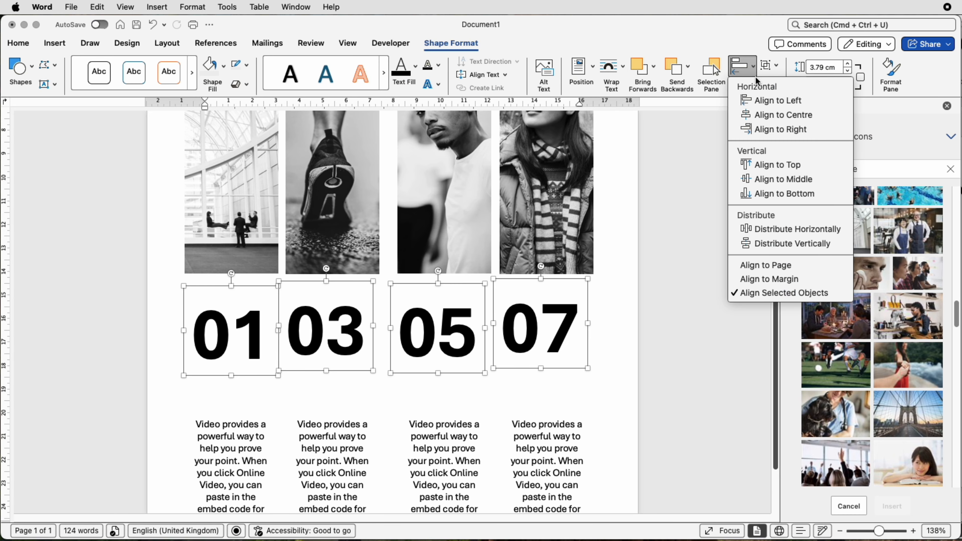
{"action": "left_click", "coordinate": [762, 163]}
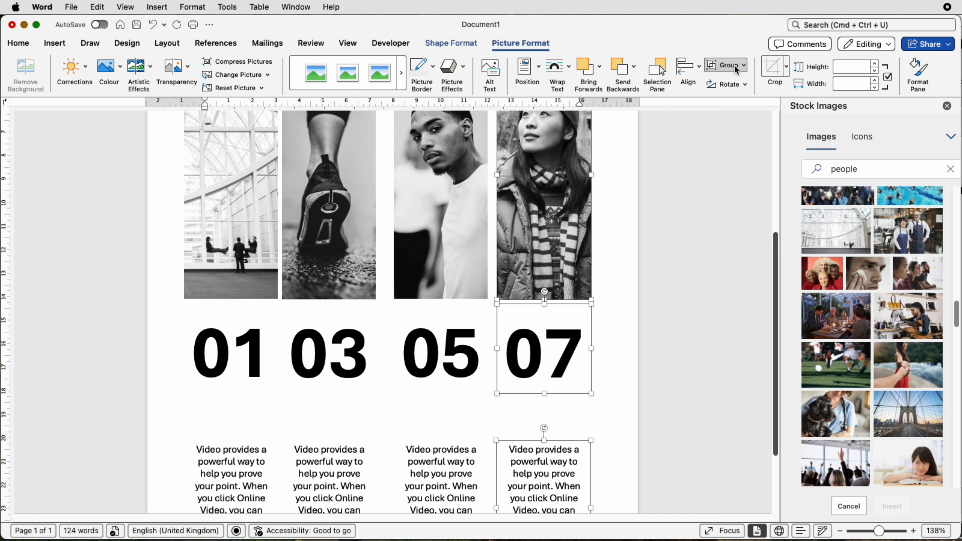
Group the fourth photo with its number and caption, and move the group slightly right
{"action": "left_click", "coordinate": [735, 68]}
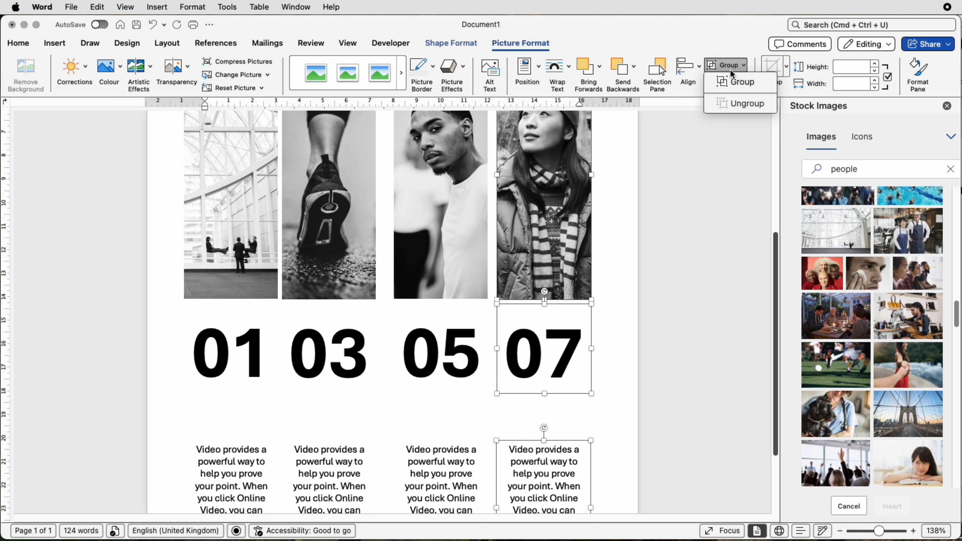
{"action": "left_click", "coordinate": [742, 87]}
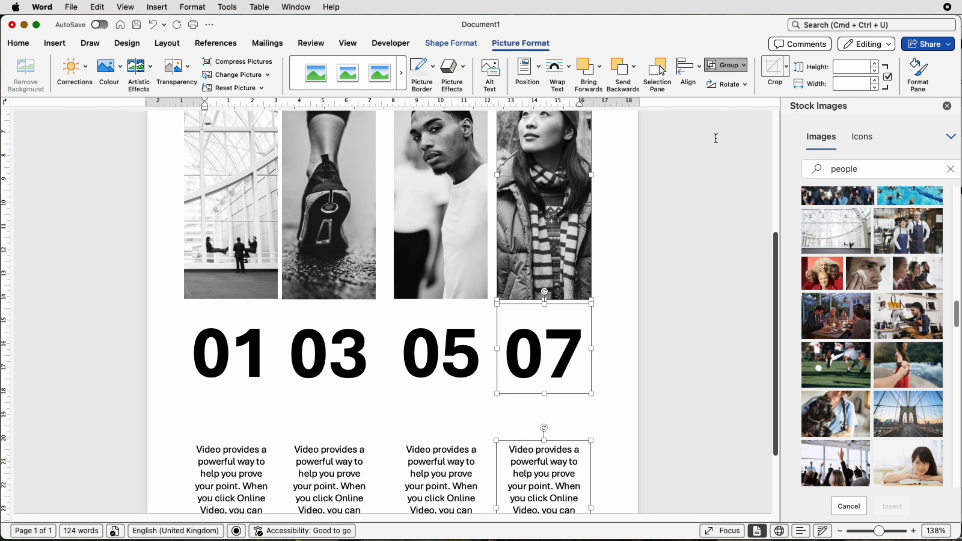
{"action": "left_click_drag", "start_coordinate": [551, 270], "coordinate": [566, 272]}
Group the third photo with its 05 number box and caption box
{"action": "left_click", "coordinate": [458, 271]}
{"action": "left_click", "coordinate": [450, 331], "text": "shift"}
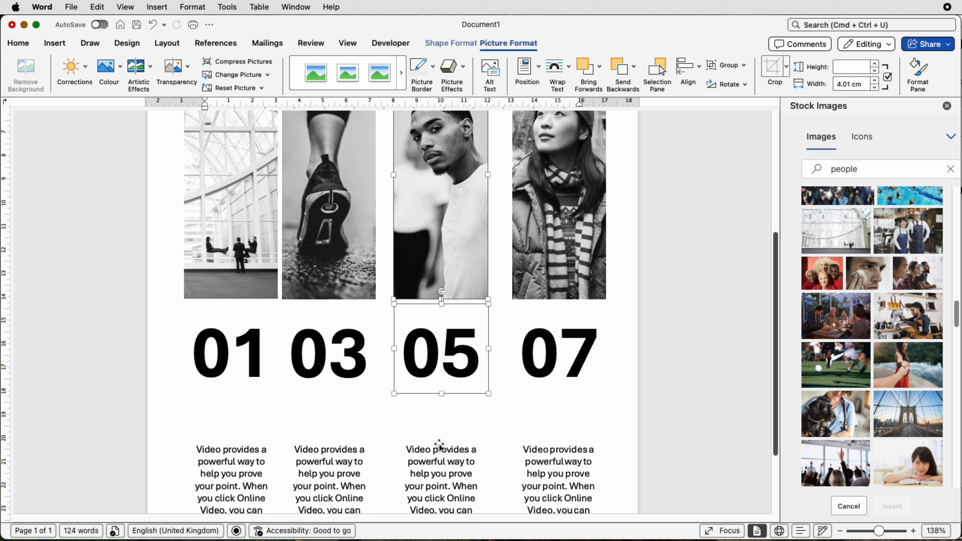
{"action": "left_click", "coordinate": [440, 490], "text": "shift"}
{"action": "left_click", "coordinate": [731, 66]}
{"action": "left_click", "coordinate": [736, 81]}
Group the second photo with its 03 number box and caption box
{"action": "left_click", "coordinate": [322, 271]}
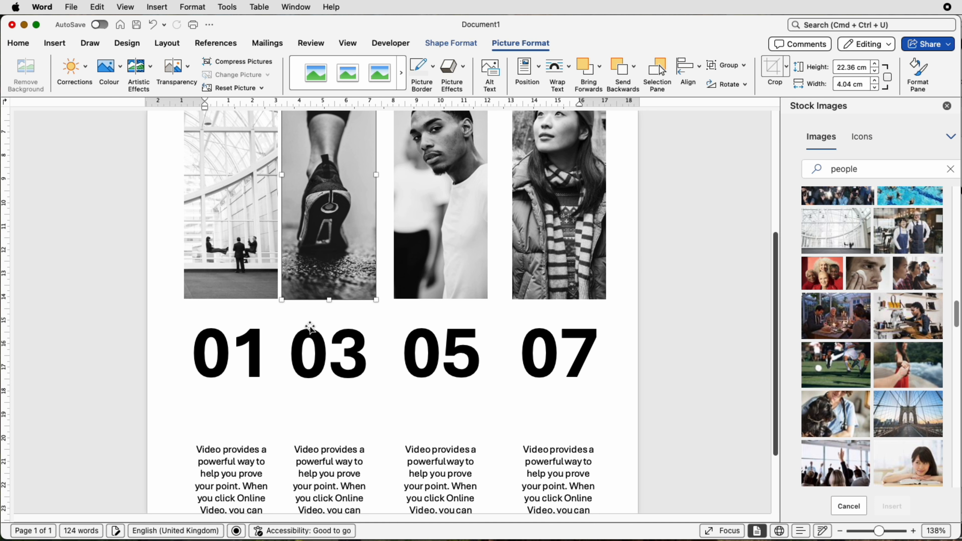
{"action": "left_click", "coordinate": [309, 333], "text": "shift"}
{"action": "left_click", "coordinate": [328, 474], "text": "shift"}
{"action": "left_click", "coordinate": [731, 65]}
{"action": "left_click", "coordinate": [736, 81]}
Group the first photo with its 01 number box and caption box
{"action": "left_click", "coordinate": [231, 270]}
{"action": "left_click", "coordinate": [736, 82]}
{"action": "scroll", "coordinate": [627, 208], "scroll_direction": "down", "scroll_amount": 5}
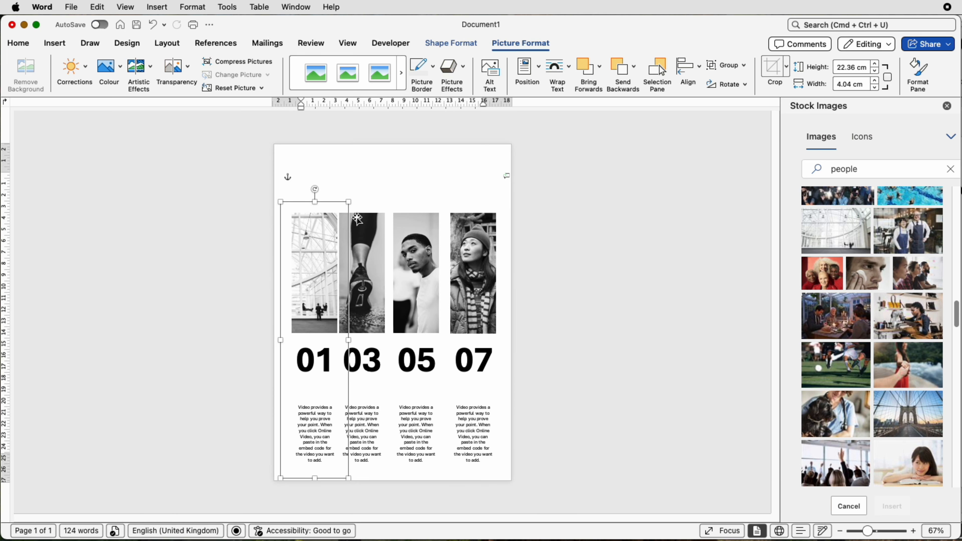
Select all four column groups and distribute them horizontally
{"action": "left_click", "coordinate": [361, 235], "text": "shift"}
{"action": "left_click", "coordinate": [440, 241], "text": "shift"}
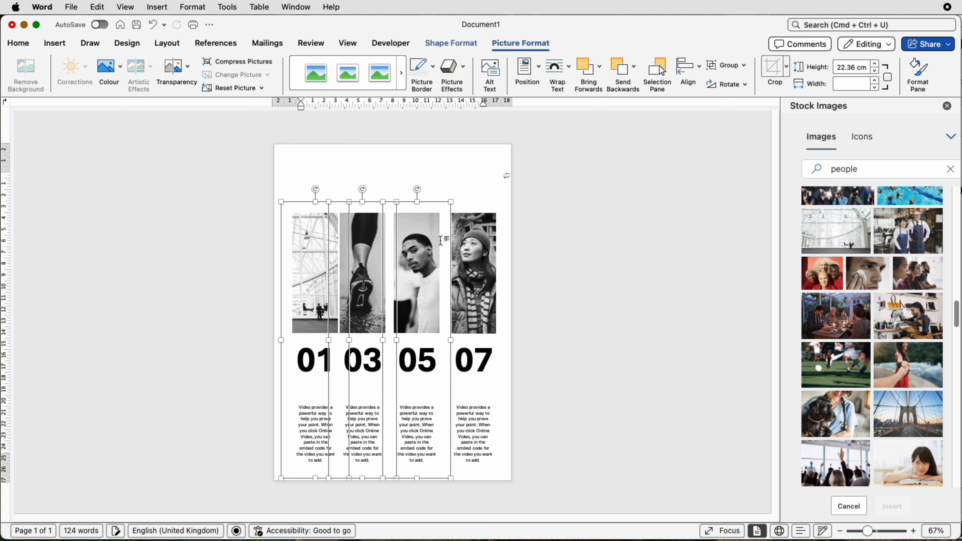
{"action": "left_click", "coordinate": [474, 248], "text": "shift"}
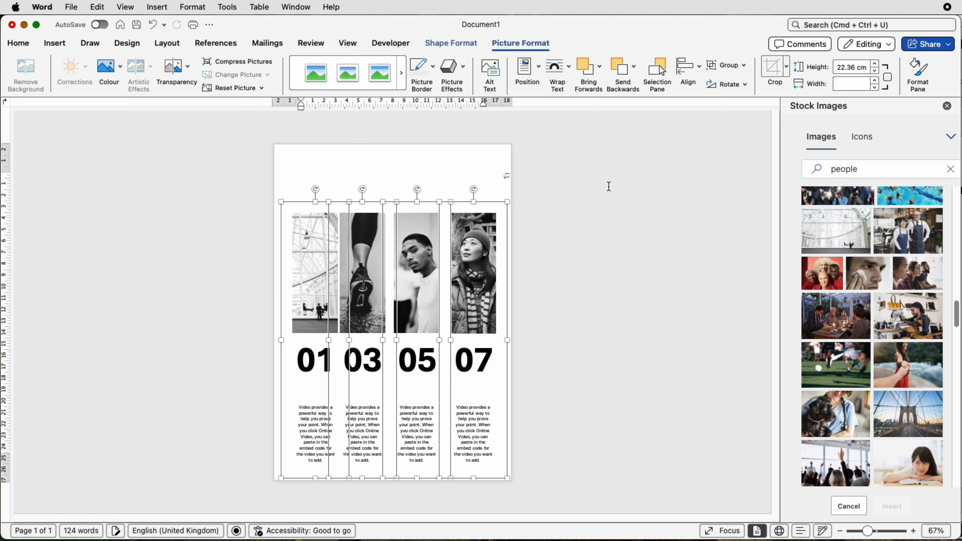
{"action": "left_click", "coordinate": [697, 68]}
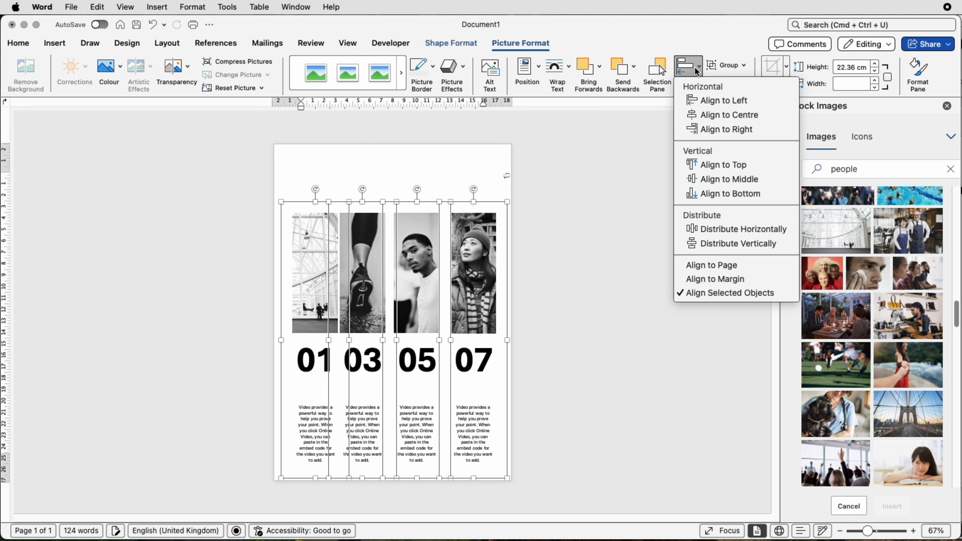
{"action": "left_click", "coordinate": [711, 235]}
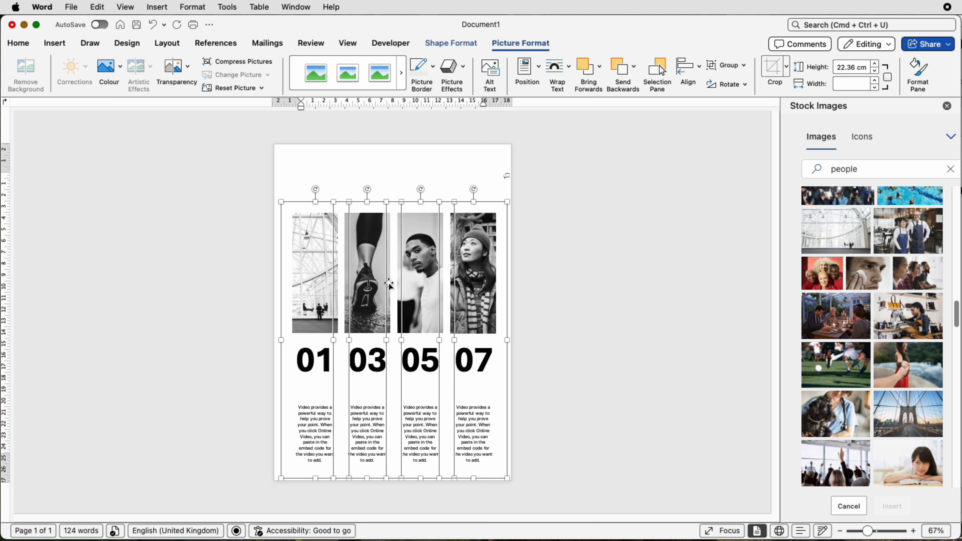
Redistribute the four column groups horizontally and align them to the top
{"action": "left_click", "coordinate": [687, 72]}
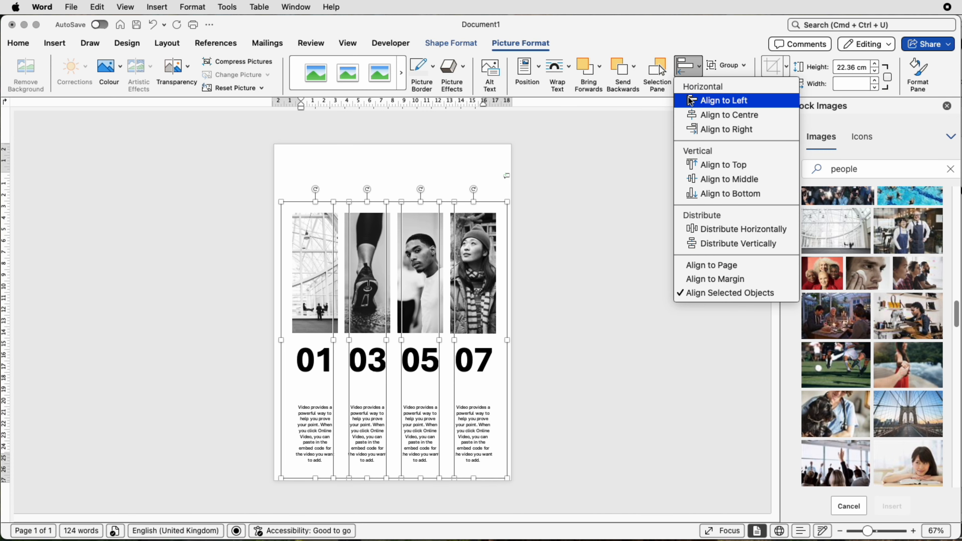
{"action": "left_click", "coordinate": [704, 232]}
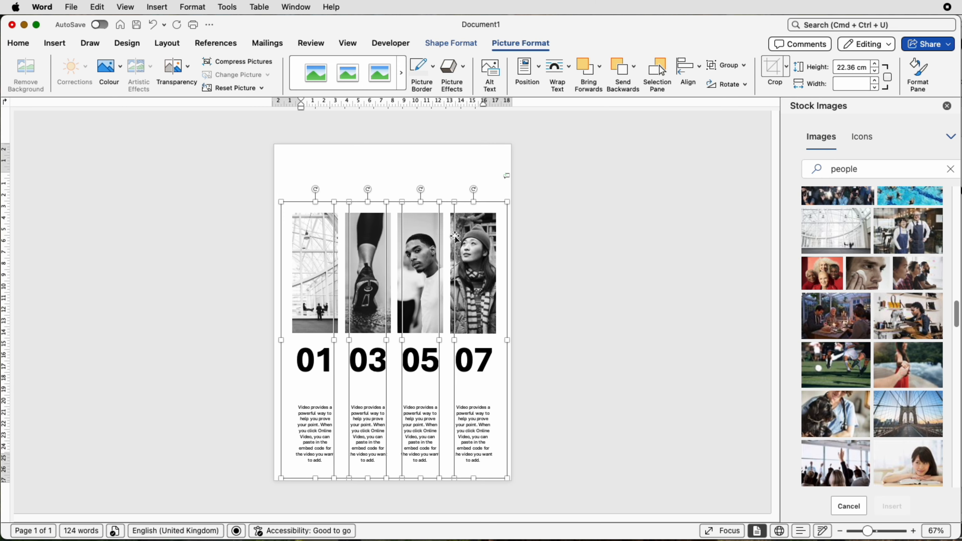
{"action": "left_click", "coordinate": [689, 71]}
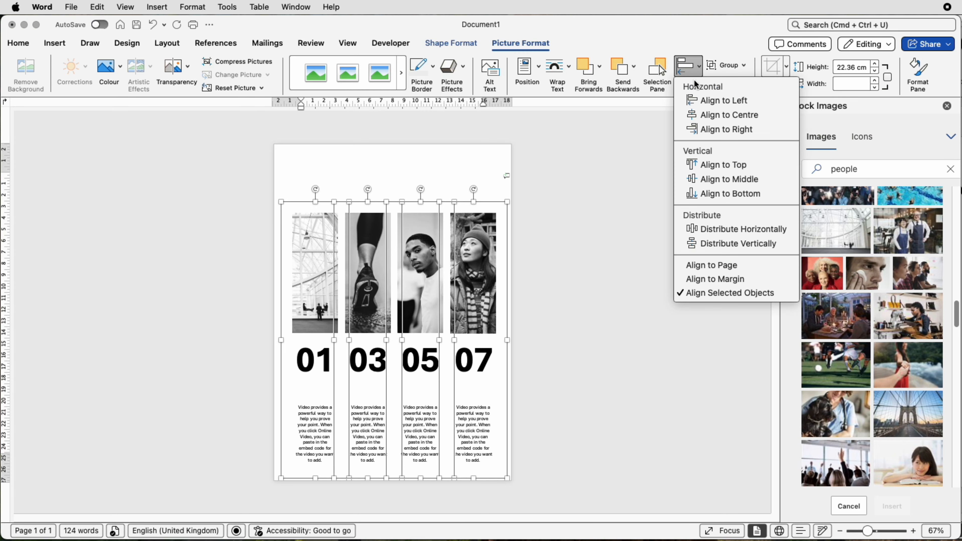
{"action": "left_click", "coordinate": [703, 164]}
Group all four columns into one collage and centre it horizontally on the page
{"action": "left_click", "coordinate": [731, 68]}
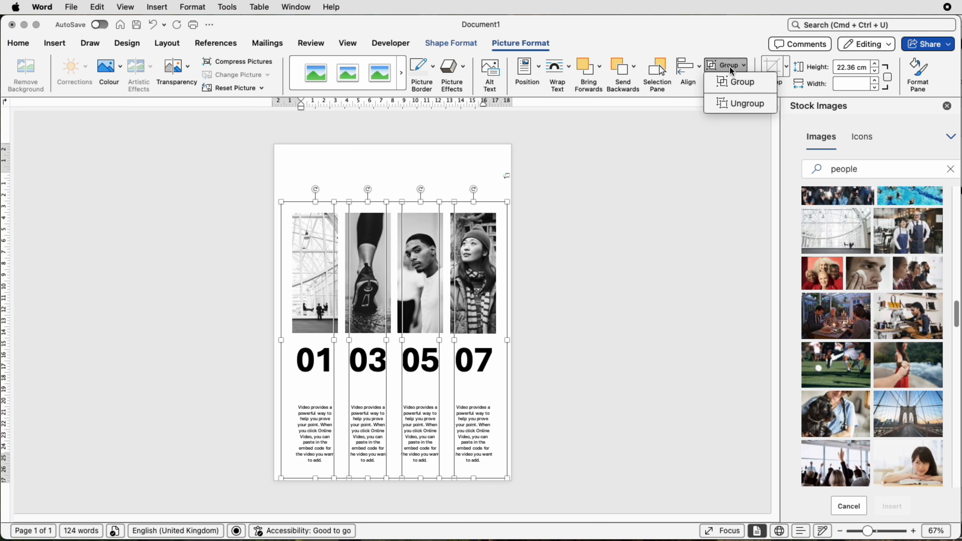
{"action": "left_click", "coordinate": [736, 85]}
{"action": "mouse_move", "coordinate": [439, 237]}
{"action": "left_mouse_down"}
{"action": "mouse_move", "coordinate": [448, 250]}
{"action": "mouse_move", "coordinate": [477, 181]}
{"action": "mouse_move", "coordinate": [451, 231]}
{"action": "left_mouse_up"}
{"action": "left_click", "coordinate": [697, 70]}
{"action": "left_click", "coordinate": [691, 115]}
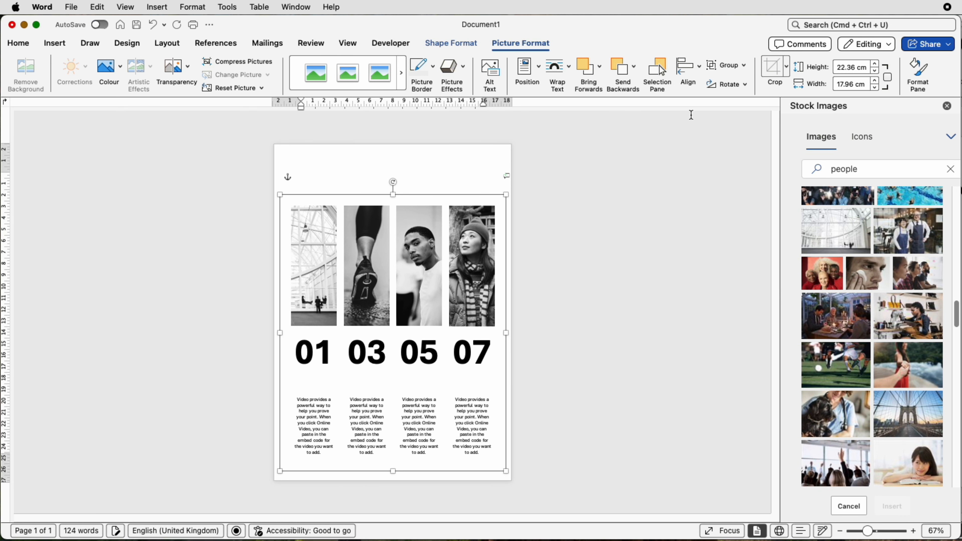
Ungroup the collage back into its individual photos, number boxes and caption boxes
{"action": "left_click", "coordinate": [609, 212]}
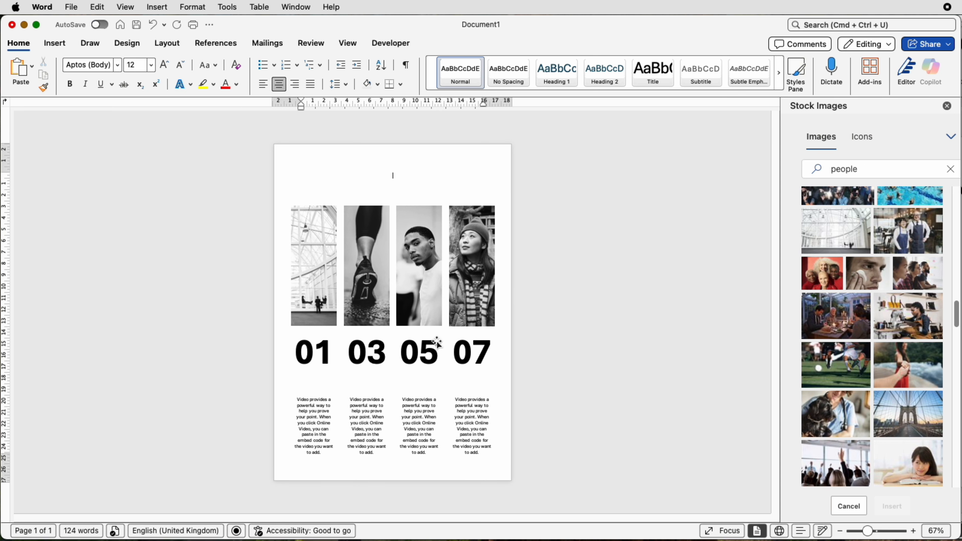
{"action": "left_click", "coordinate": [393, 409]}
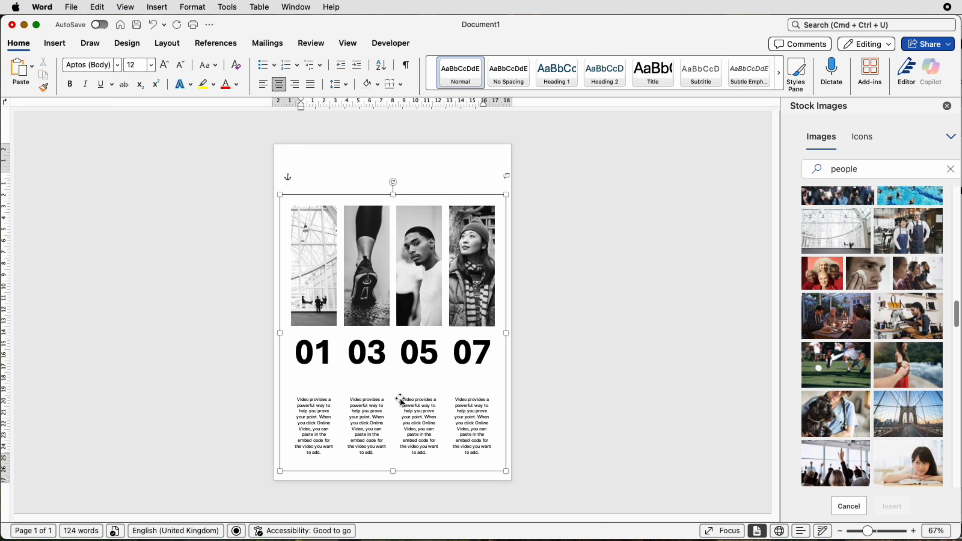
{"action": "left_click", "coordinate": [503, 45]}
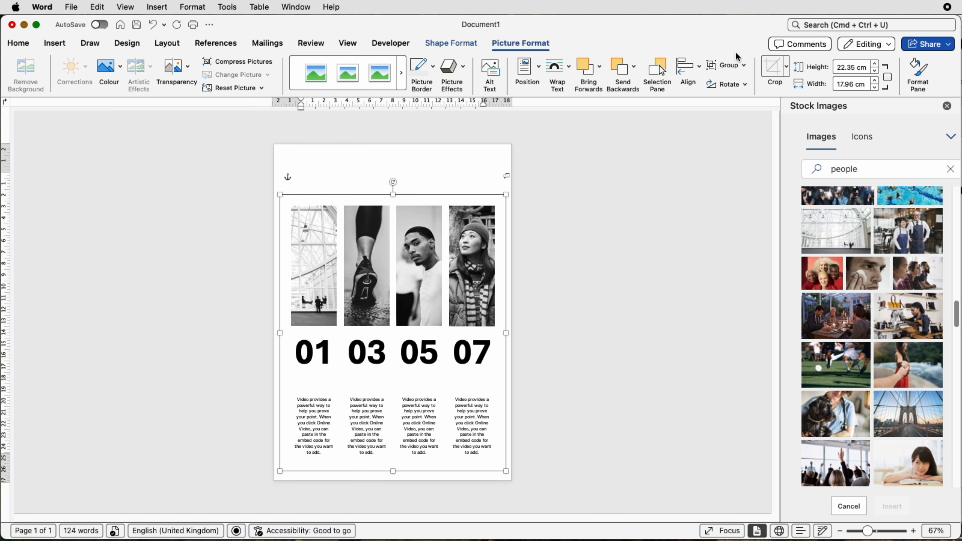
{"action": "left_click", "coordinate": [725, 65]}
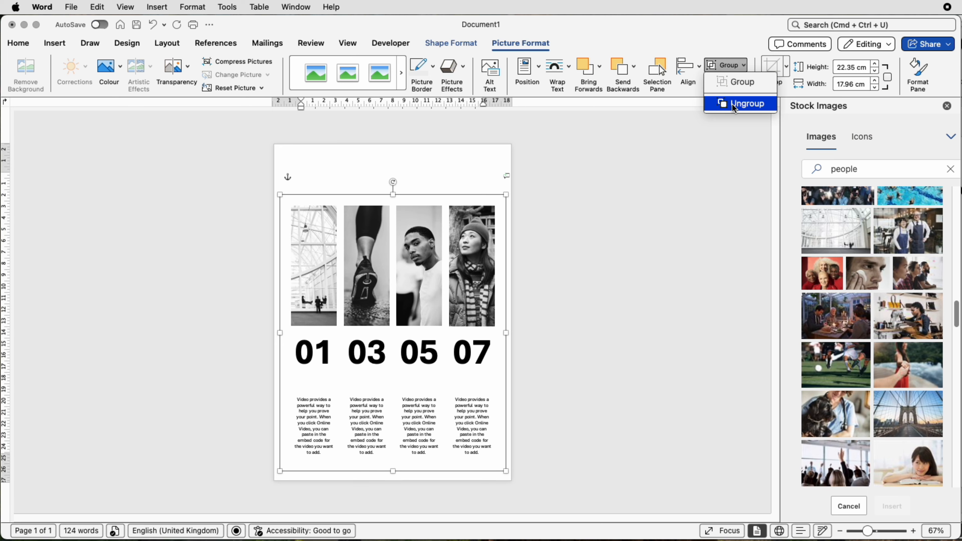
{"action": "left_click", "coordinate": [734, 108]}
{"action": "left_click", "coordinate": [725, 65]}
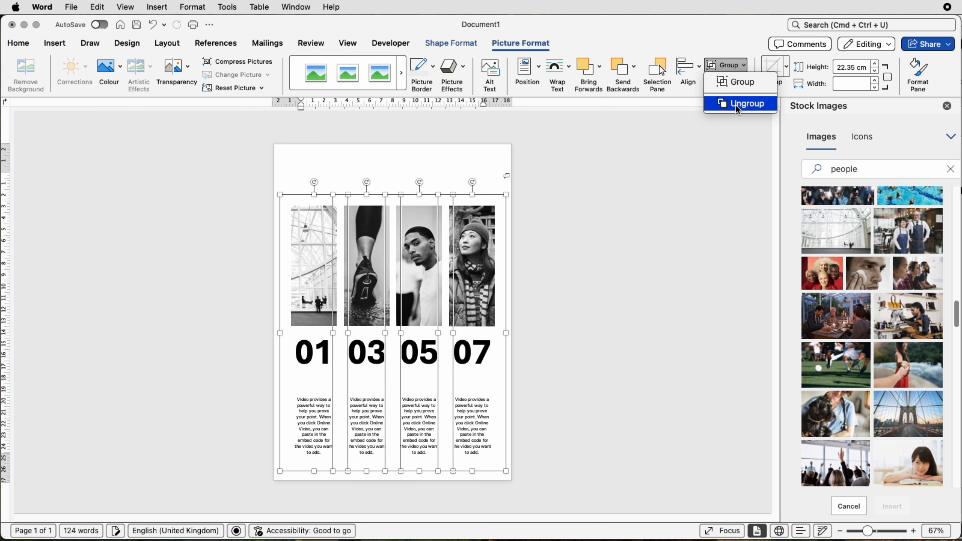
{"action": "left_click", "coordinate": [741, 102]}
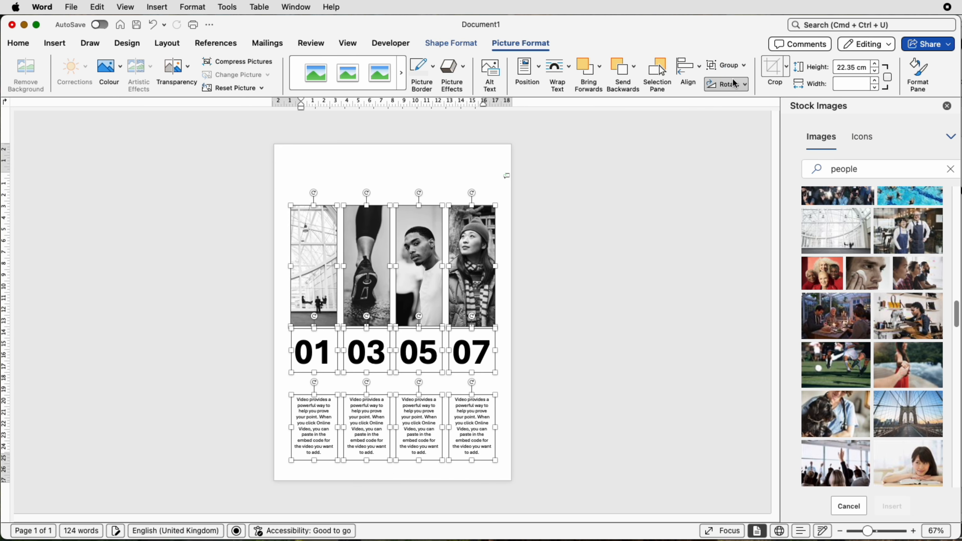
Select the four number boxes and nudge them down closer to the caption boxes
{"action": "left_click", "coordinate": [629, 250]}
{"action": "left_click", "coordinate": [467, 355]}
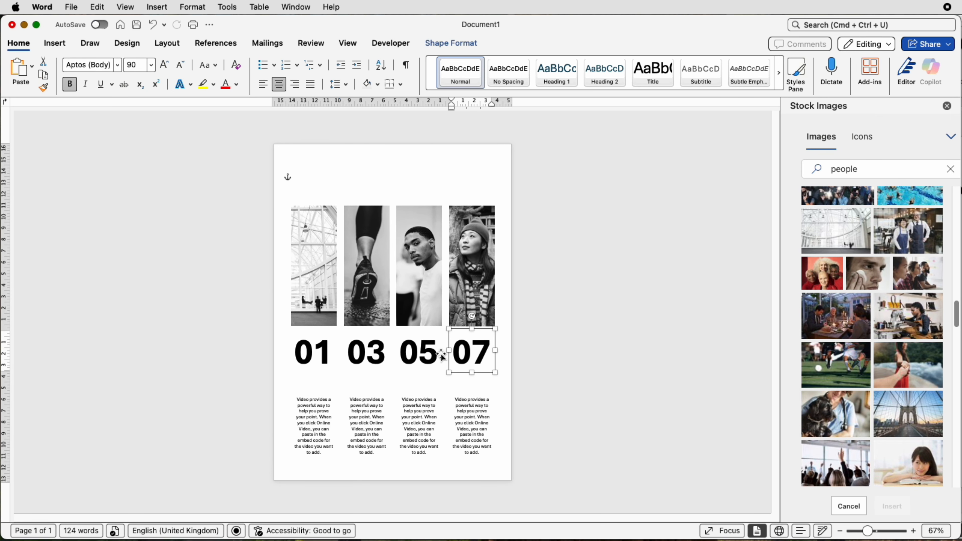
{"action": "left_click", "coordinate": [420, 355], "text": "shift"}
{"action": "left_click", "coordinate": [379, 354], "text": "shift"}
{"action": "left_click", "coordinate": [318, 355], "text": "shift"}
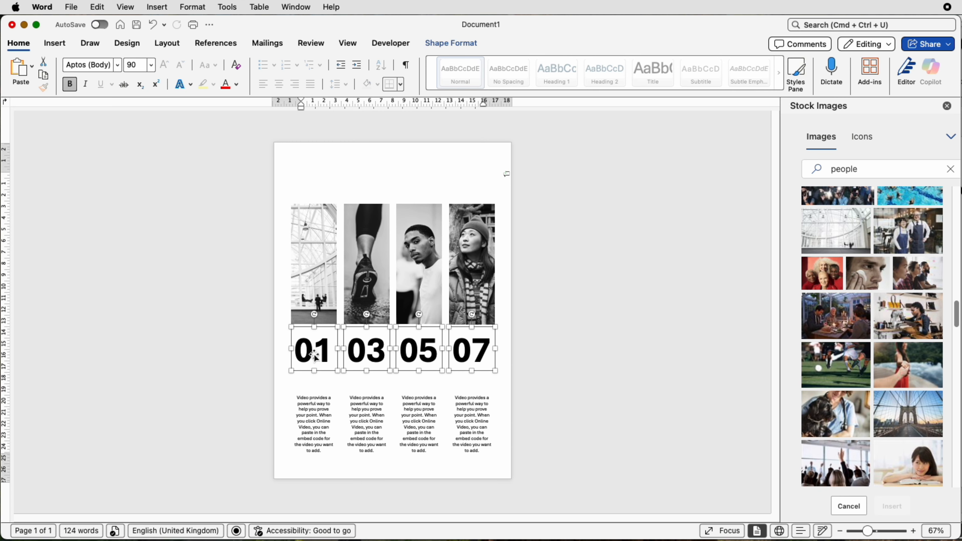
{"action": "key", "text": "Down"}
{"action": "key", "text": "Down"}
{"action": "key", "text": "Down"}
{"action": "key", "text": "Down"}
{"action": "key", "text": "Down"}
{"action": "key", "text": "Down"}
{"action": "key", "text": "Down"}
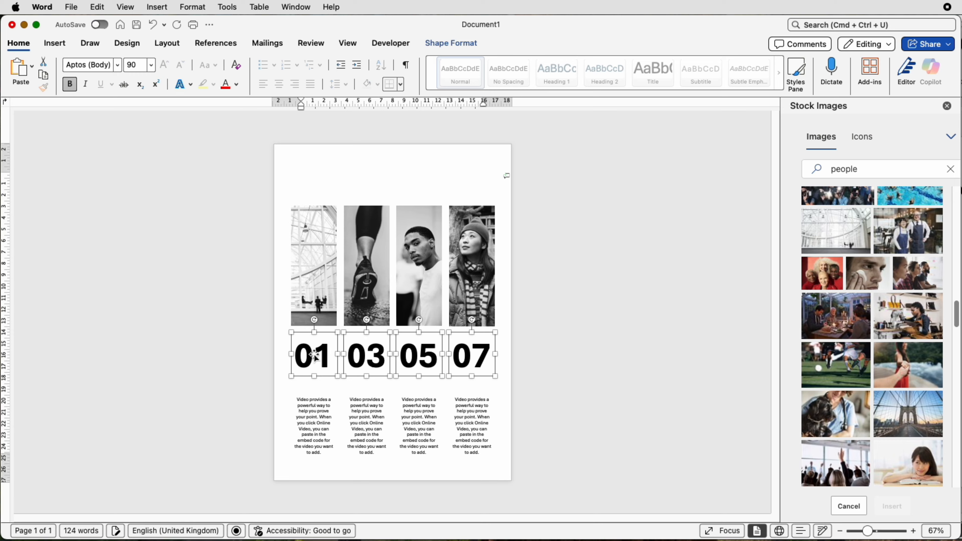
{"action": "key", "text": "Down"}
{"action": "key", "text": "Down"}
{"action": "key", "text": "Down"}
{"action": "key", "text": "Down"}
{"action": "key", "text": "Down"}
{"action": "key", "text": "Down"}
{"action": "key", "text": "Down"}
{"action": "key", "text": "Down"}
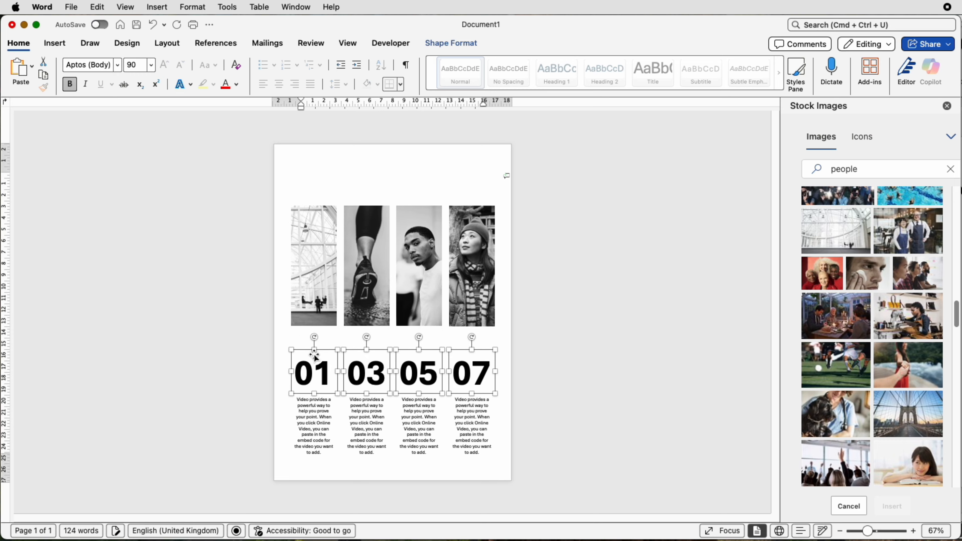
Select the four photos and nudge them down to sit just above the numbers
{"action": "left_click", "coordinate": [483, 310]}
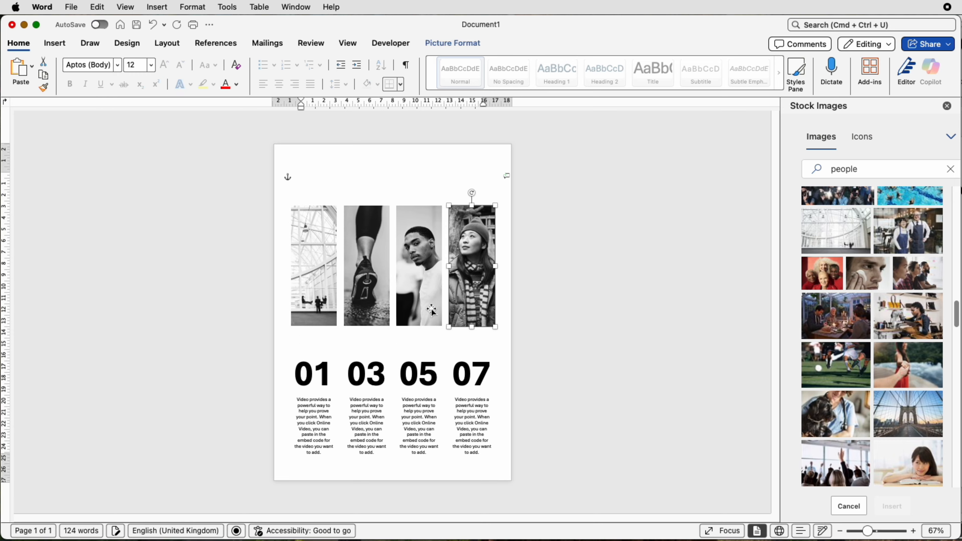
{"action": "left_click", "coordinate": [427, 309], "text": "shift"}
{"action": "left_click", "coordinate": [381, 306], "text": "shift"}
{"action": "left_click", "coordinate": [302, 299], "text": "shift"}
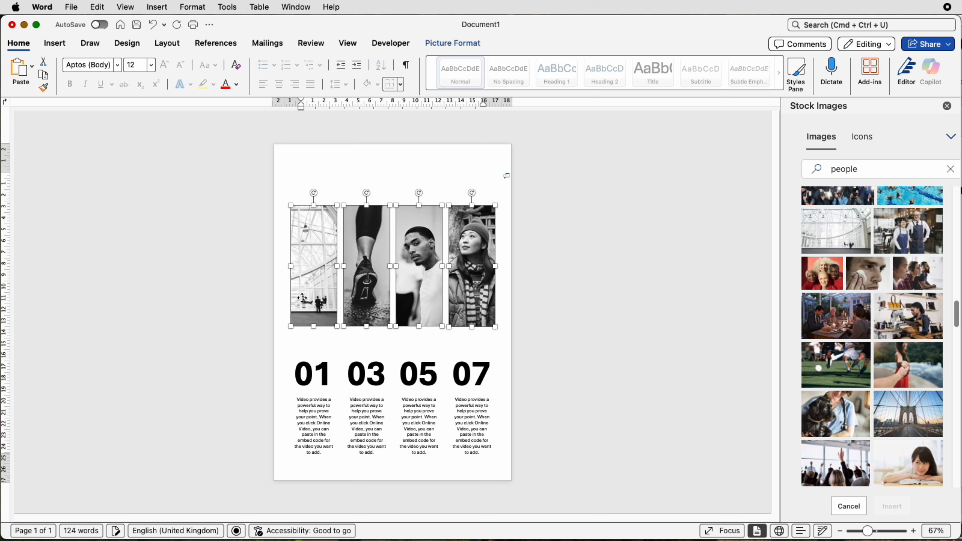
{"action": "key", "text": "Down"}
{"action": "key", "text": "Down"}
{"action": "key", "text": "Down"}
{"action": "key", "text": "Down"}
{"action": "key", "text": "Down"}
{"action": "key", "text": "Down"}
{"action": "key", "text": "Down"}
{"action": "key", "text": "Down"}
{"action": "key", "text": "Down"}
{"action": "key", "text": "Down"}
{"action": "key", "text": "Down"}
{"action": "key", "text": "Down"}
{"action": "key", "text": "Down"}
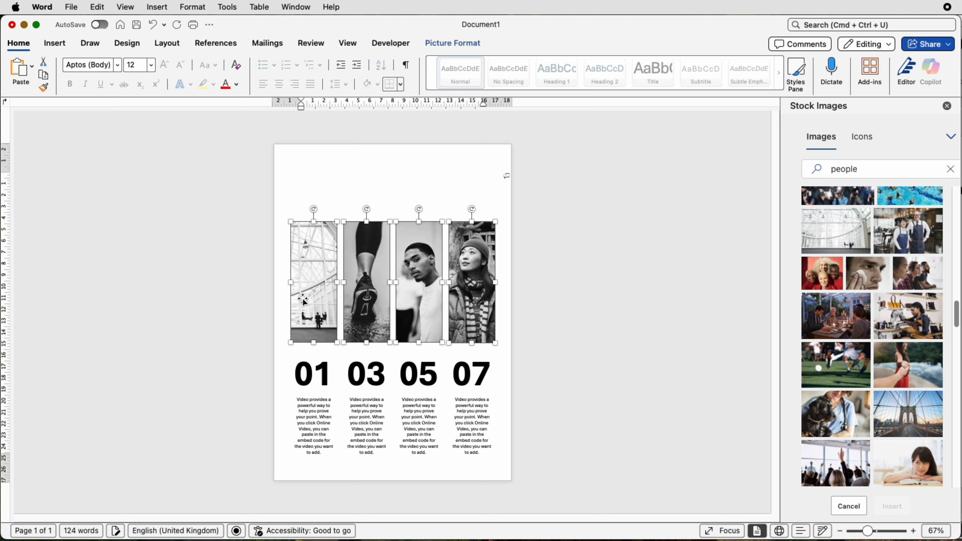
{"action": "key", "text": "Down"}
{"action": "key", "text": "Down"}
{"action": "key", "text": "Down"}
{"action": "key", "text": "Down"}
{"action": "key", "text": "Down"}
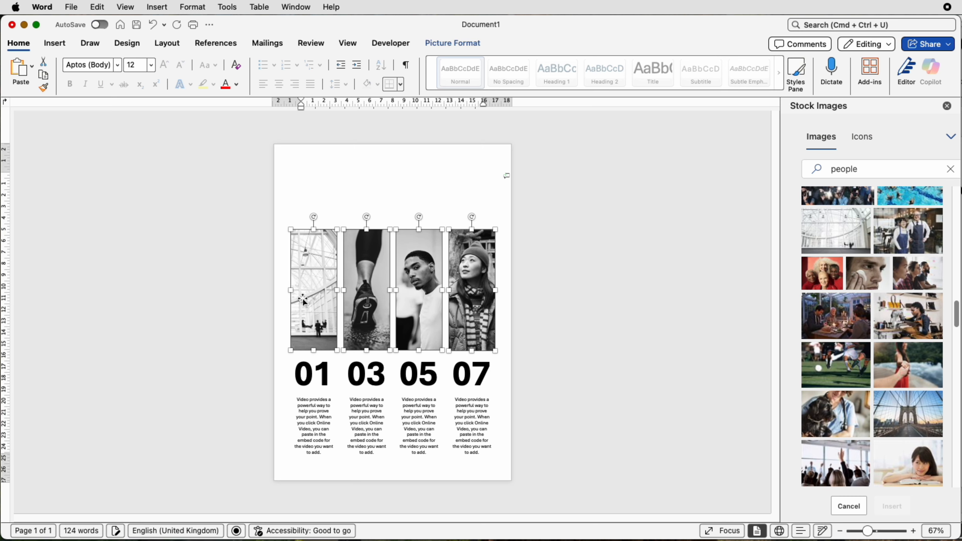
{"action": "key", "text": "Down"}
{"action": "left_click", "coordinate": [603, 271]}
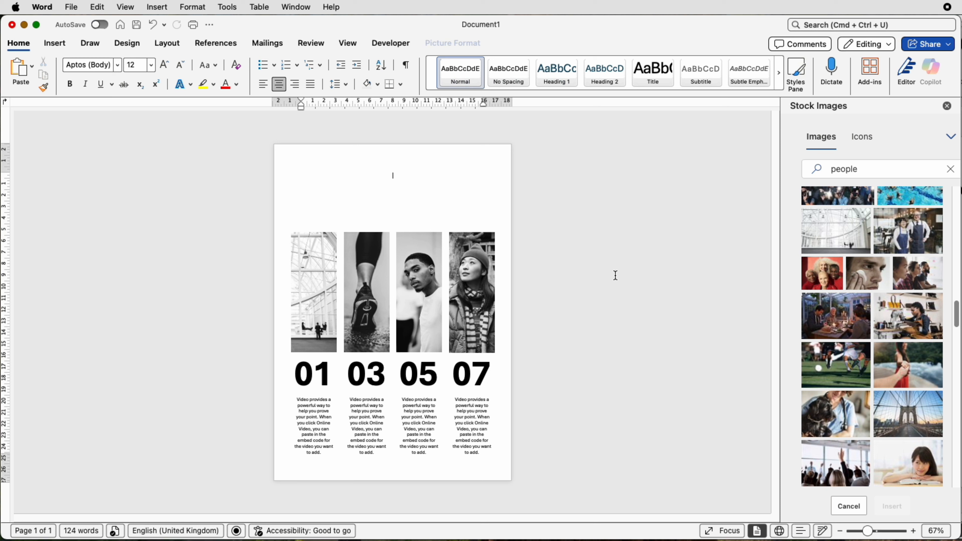
Duplicate a caption box to the top of the page and replace its text with "contents"
{"action": "left_click", "coordinate": [309, 440]}
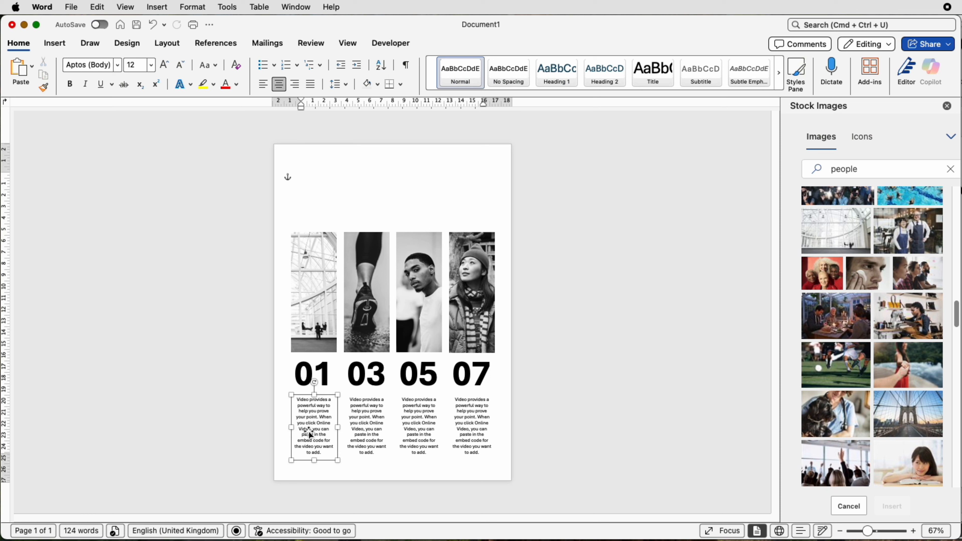
{"action": "left_click_drag", "start_coordinate": [309, 440], "coordinate": [303, 162]}
{"action": "left_click", "coordinate": [451, 191]}
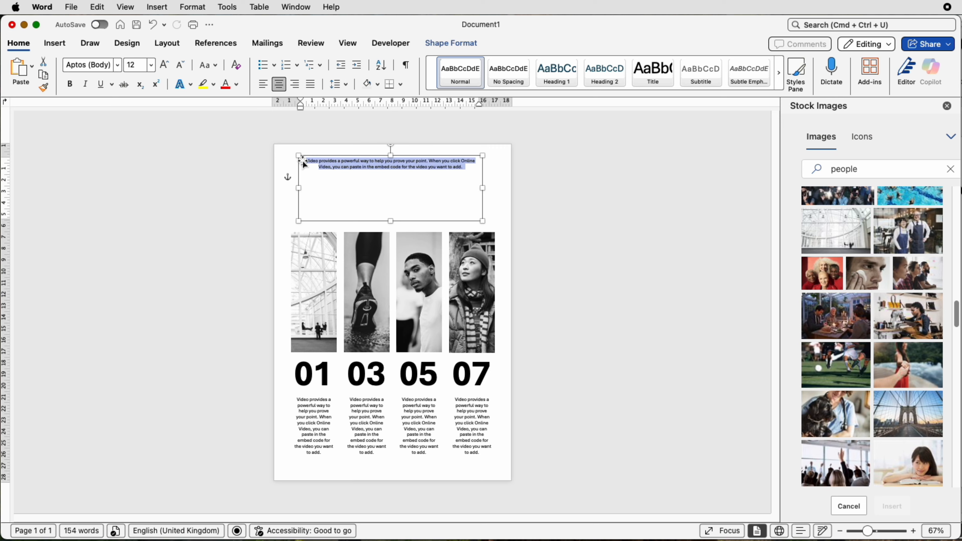
{"action": "key", "text": "super+x"}
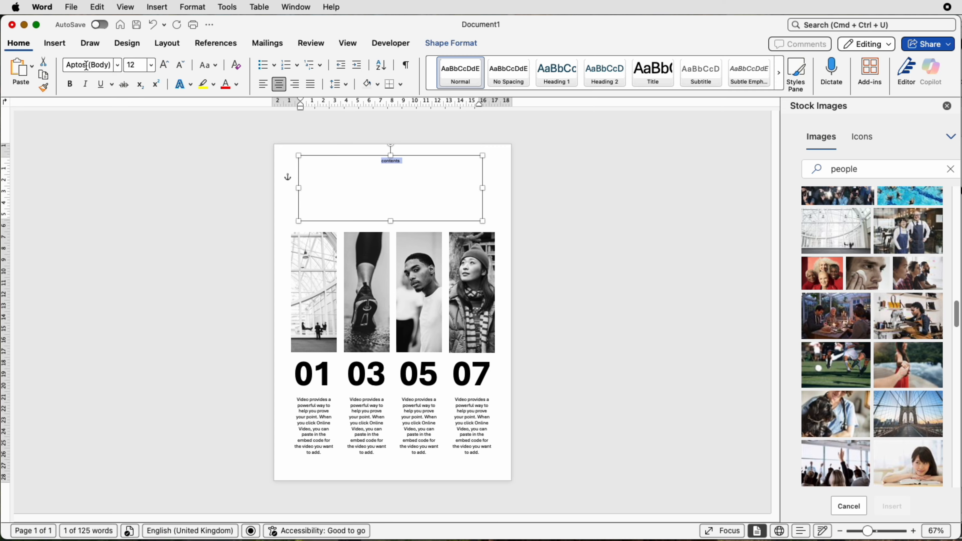
Increase the heading text size to 72 pt and make it bold
{"action": "left_click", "coordinate": [166, 70]}
{"action": "left_click", "coordinate": [166, 70]}
{"action": "left_click", "coordinate": [166, 71]}
{"action": "left_click", "coordinate": [167, 71]}
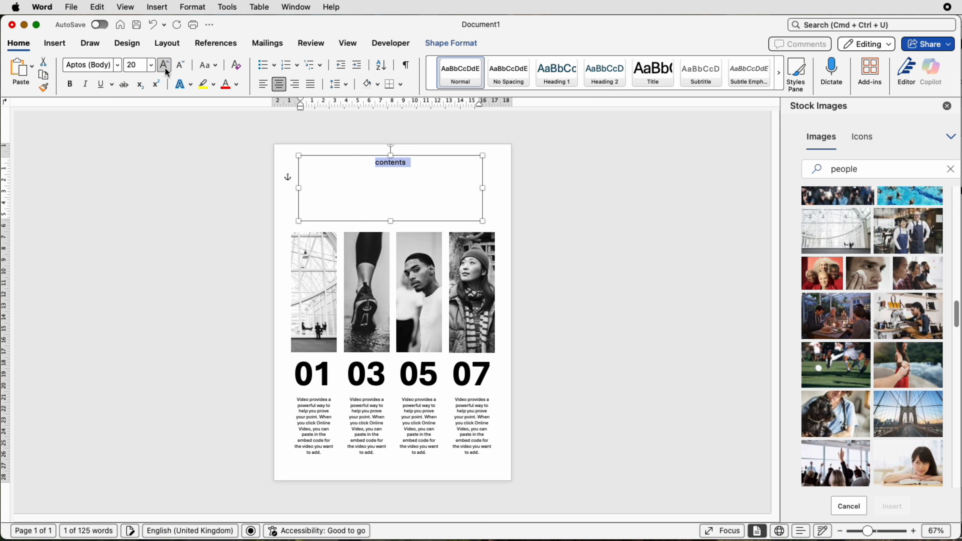
{"action": "left_click", "coordinate": [166, 71]}
{"action": "left_click", "coordinate": [166, 71]}
{"action": "left_click", "coordinate": [166, 70]}
{"action": "left_click", "coordinate": [166, 71]}
{"action": "left_click", "coordinate": [165, 65]}
{"action": "left_click", "coordinate": [165, 65]}
{"action": "left_click", "coordinate": [164, 65]}
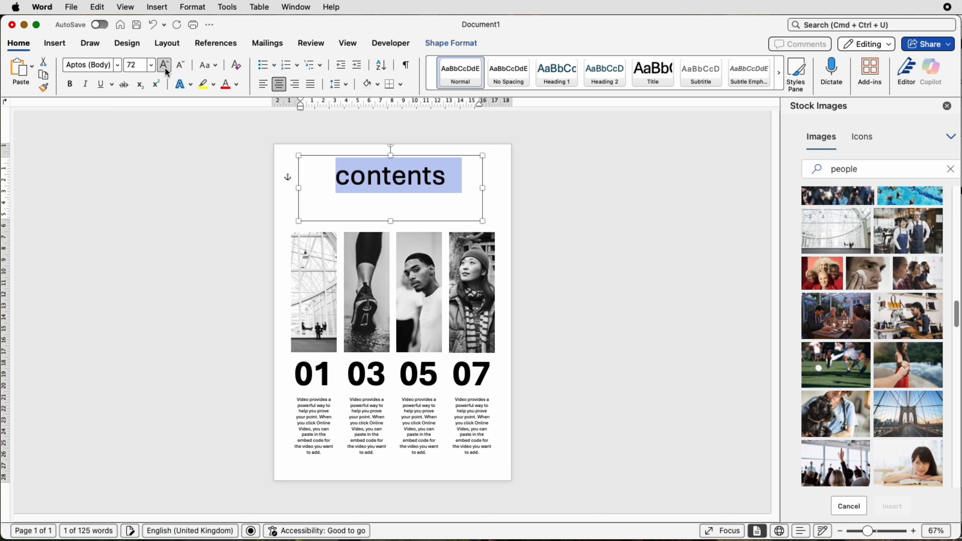
{"action": "left_click", "coordinate": [70, 84]}
Set the heading font to Corbel and change its case to UPPERCASE
{"action": "left_click", "coordinate": [118, 66]}
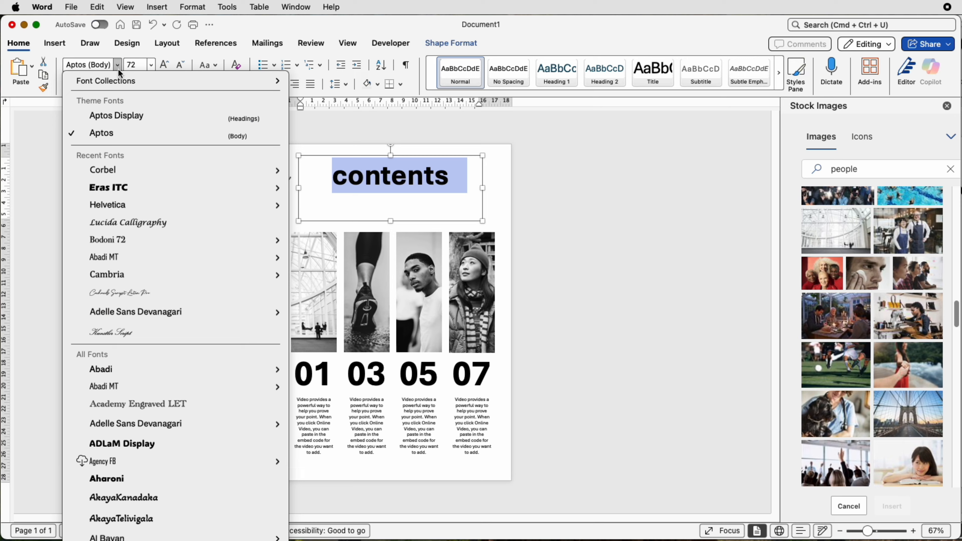
{"action": "left_click", "coordinate": [112, 176]}
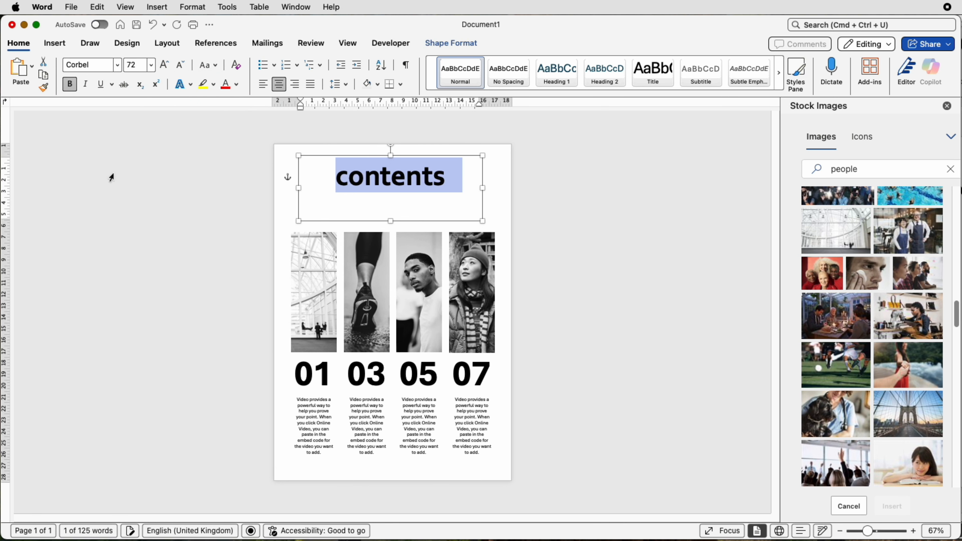
{"action": "left_click", "coordinate": [215, 67]}
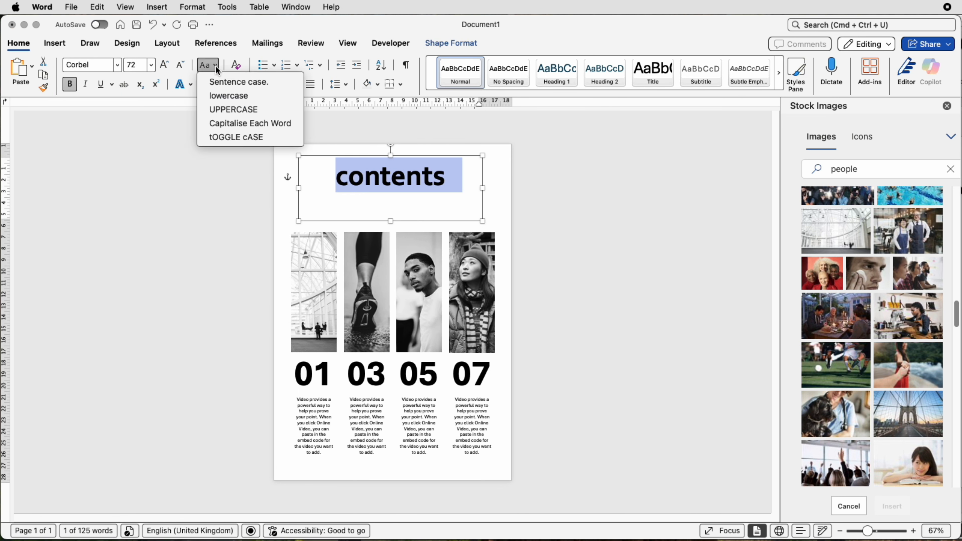
{"action": "left_click", "coordinate": [218, 109]}
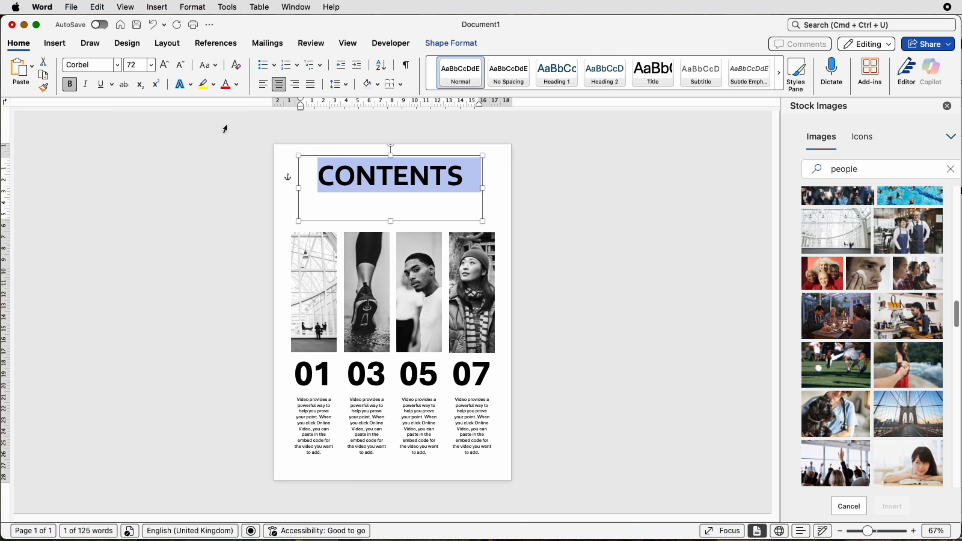
Increase the heading to 80 pt and shrink its text box height to fit the text
{"action": "left_click", "coordinate": [164, 65]}
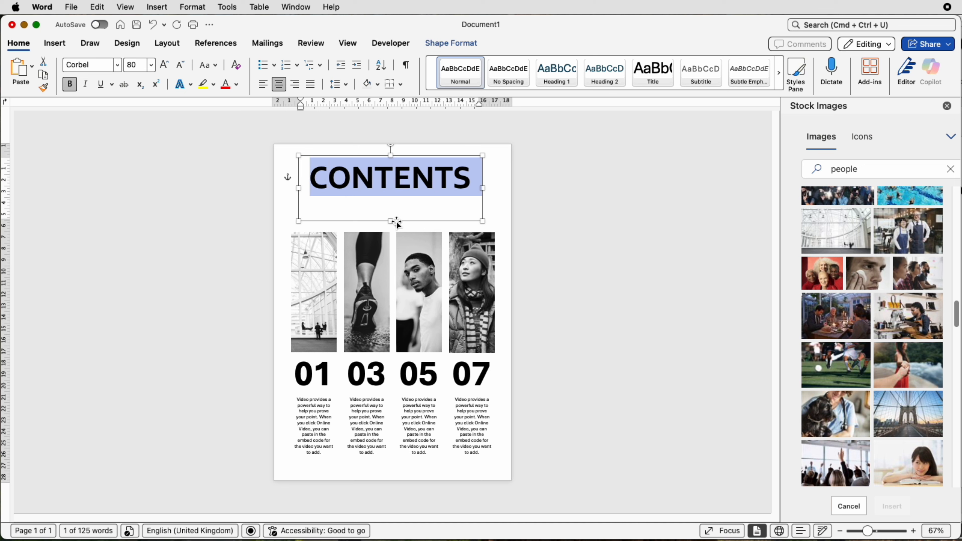
{"action": "left_click_drag", "start_coordinate": [394, 222], "coordinate": [394, 196]}
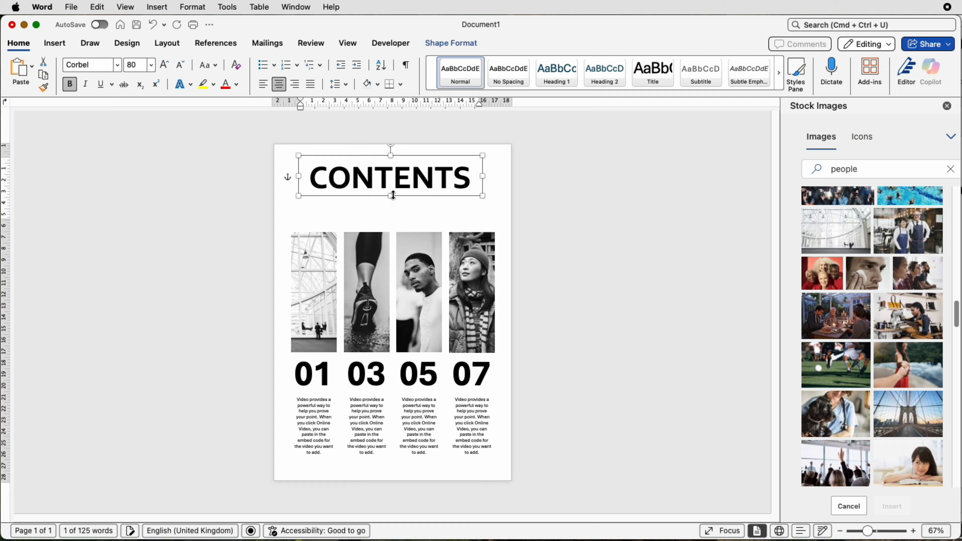
Reposition the CONTENTS heading box so it sits just above the photo strips
{"action": "left_click_drag", "start_coordinate": [868, 530], "coordinate": [882, 531]}
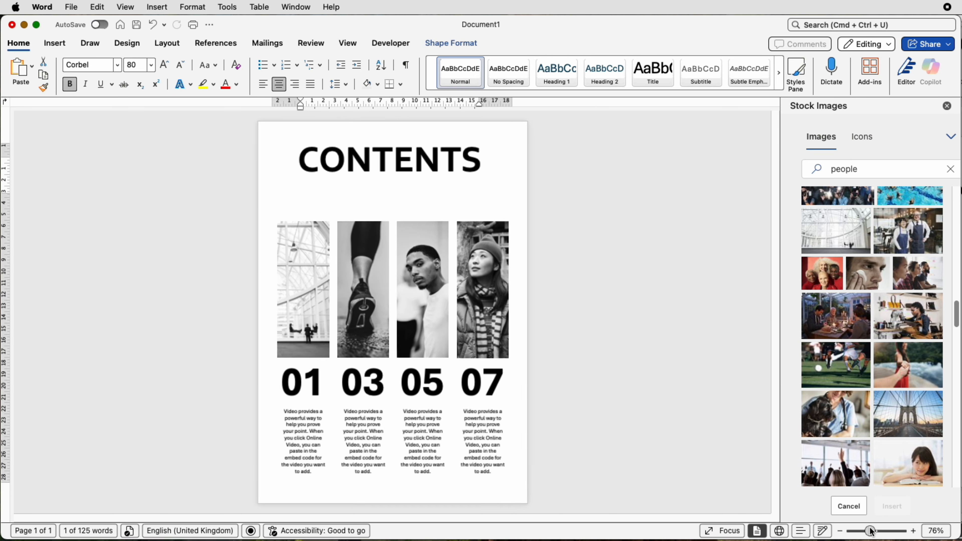
{"action": "scroll", "coordinate": [361, 238], "scroll_direction": "down", "scroll_amount": 1}
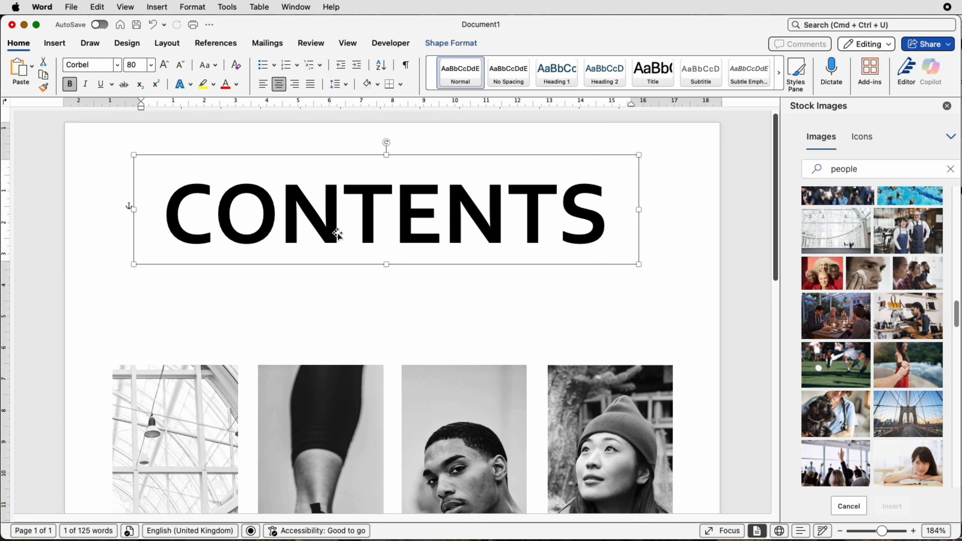
{"action": "left_click_drag", "start_coordinate": [328, 234], "coordinate": [275, 413]}
{"action": "scroll", "coordinate": [119, 388], "scroll_direction": "down", "scroll_amount": 2}
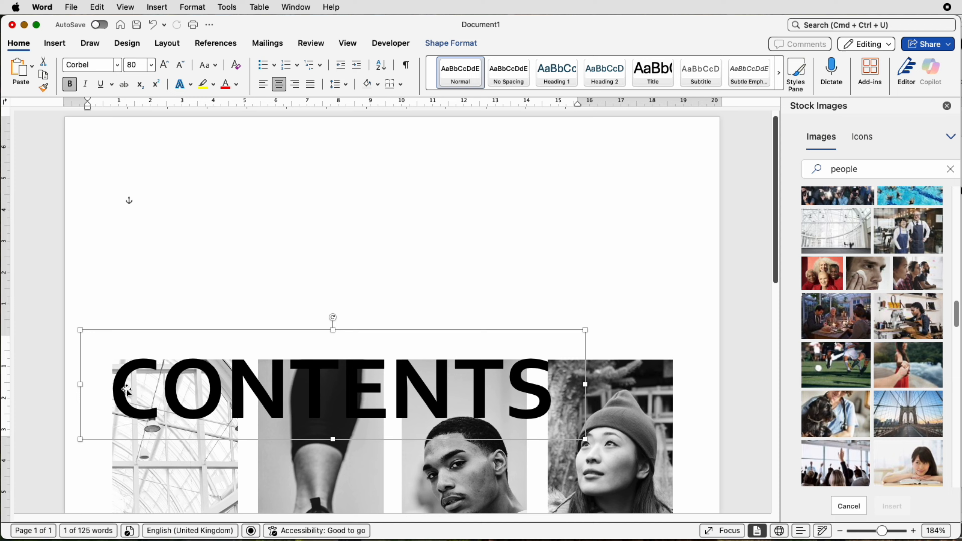
{"action": "key", "text": "Up"}
{"action": "key", "text": "Up"}
{"action": "key", "text": "Up"}
{"action": "key", "text": "Up"}
{"action": "key", "text": "Up"}
{"action": "key", "text": "Up"}
{"action": "key", "text": "Up"}
{"action": "key", "text": "Up"}
{"action": "key", "text": "Up"}
{"action": "key", "text": "Up"}
{"action": "key", "text": "Up"}
{"action": "key", "text": "Up"}
{"action": "key", "text": "Up"}
{"action": "key", "text": "Up"}
{"action": "key", "text": "Up"}
{"action": "key", "text": "Up"}
{"action": "key", "text": "Up"}
{"action": "key", "text": "Up"}
{"action": "key", "text": "Up"}
{"action": "key", "text": "Up"}
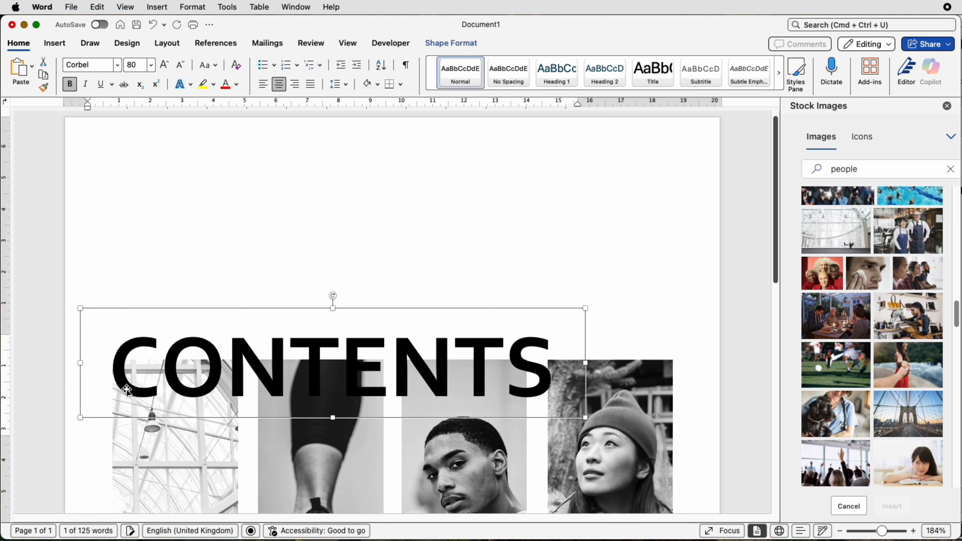
{"action": "key", "text": "Up"}
{"action": "key", "text": "Up"}
{"action": "key", "text": "Up"}
{"action": "key", "text": "Up"}
{"action": "key", "text": "Up"}
{"action": "key", "text": "Up"}
{"action": "key", "text": "Up"}
{"action": "key", "text": "Up"}
{"action": "key", "text": "Up"}
{"action": "key", "text": "Up"}
{"action": "key", "text": "Up"}
{"action": "key", "text": "Up"}
{"action": "key", "text": "Up"}
{"action": "key", "text": "Up"}
{"action": "key", "text": "Up"}
{"action": "key", "text": "Up"}
{"action": "key", "text": "Up"}
{"action": "key", "text": "Up"}
{"action": "key", "text": "Up"}
{"action": "key", "text": "Up"}
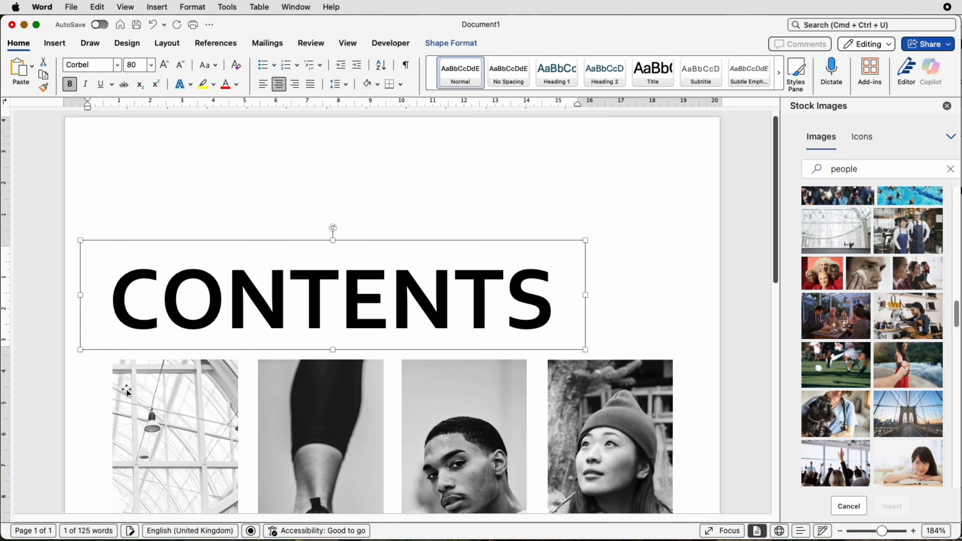
{"action": "key", "text": "Up"}
{"action": "key", "text": "Up"}
{"action": "key", "text": "Up"}
{"action": "left_click_drag", "start_coordinate": [882, 531], "coordinate": [869, 532]}
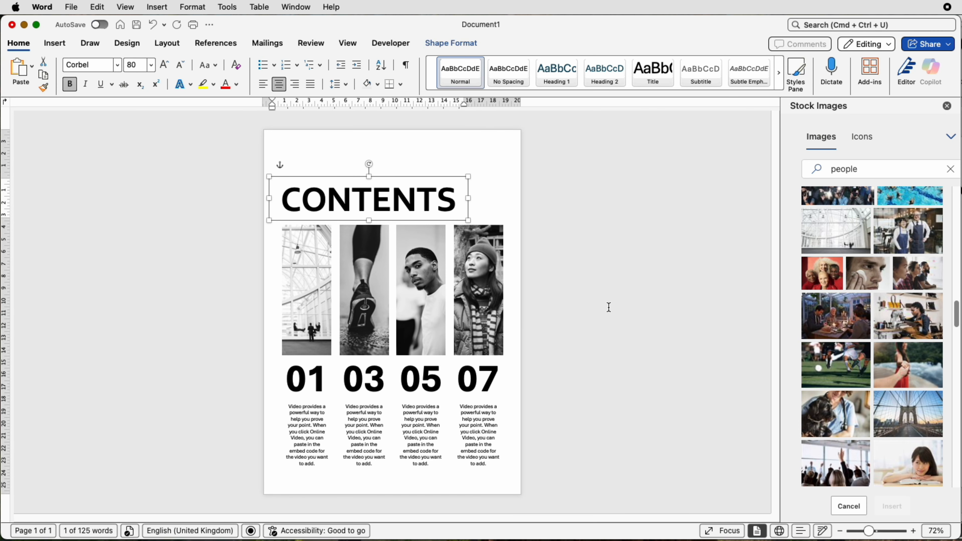
Duplicate a caption box to the top of the page and replace its text with "Thesis by E.ducation"
{"action": "left_click", "coordinate": [578, 338]}
{"action": "left_click", "coordinate": [308, 432]}
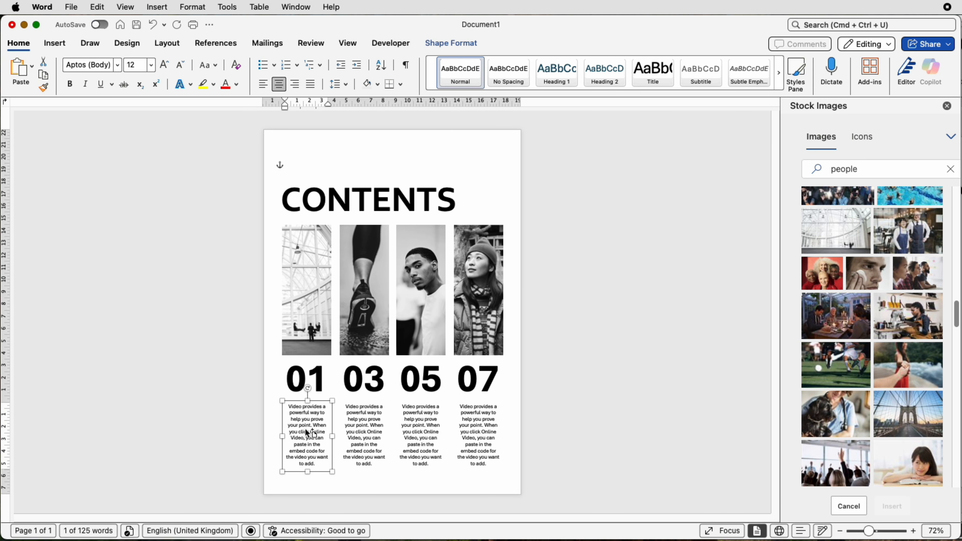
{"action": "left_click_drag", "start_coordinate": [308, 432], "coordinate": [340, 171]}
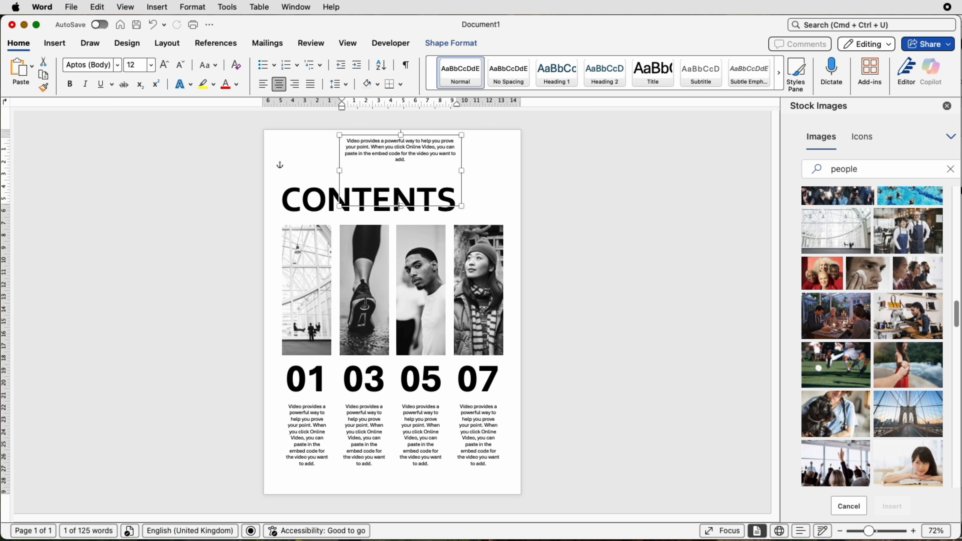
{"action": "left_click_drag", "start_coordinate": [400, 206], "coordinate": [349, 143]}
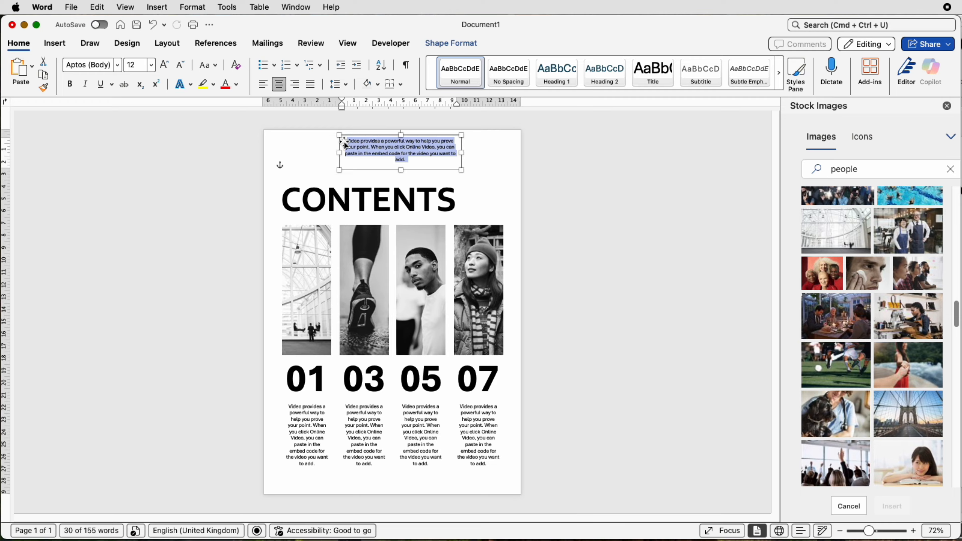
{"action": "type", "text": "Thesis by E.ducation"}
Enlarge the "Thesis by E.ducation" text to 14 pt and move its box into the page's top-right corner
{"action": "left_click_drag", "start_coordinate": [340, 170], "coordinate": [382, 151]}
{"action": "left_click", "coordinate": [165, 65]}
{"action": "left_click_drag", "start_coordinate": [440, 137], "coordinate": [497, 226]}
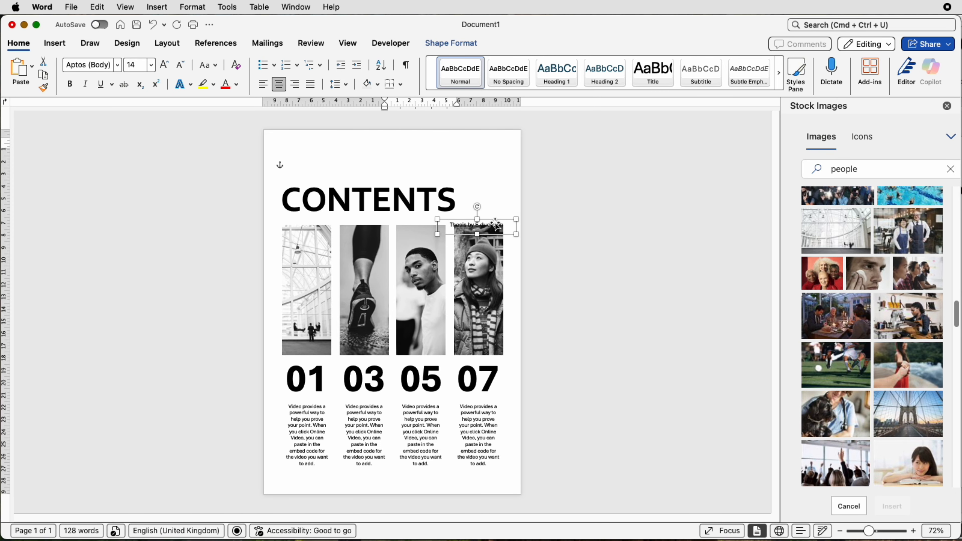
{"action": "key", "text": "Up"}
{"action": "key", "text": "Up"}
{"action": "key", "text": "Up"}
{"action": "key", "text": "Up"}
{"action": "key", "text": "Up"}
{"action": "key", "text": "Up"}
{"action": "key", "text": "Up"}
{"action": "key", "text": "Up"}
{"action": "key", "text": "Up"}
{"action": "key", "text": "Up"}
{"action": "key", "text": "Up"}
{"action": "key", "text": "Up"}
{"action": "key", "text": "Up"}
{"action": "key", "text": "Up"}
{"action": "key", "text": "Up"}
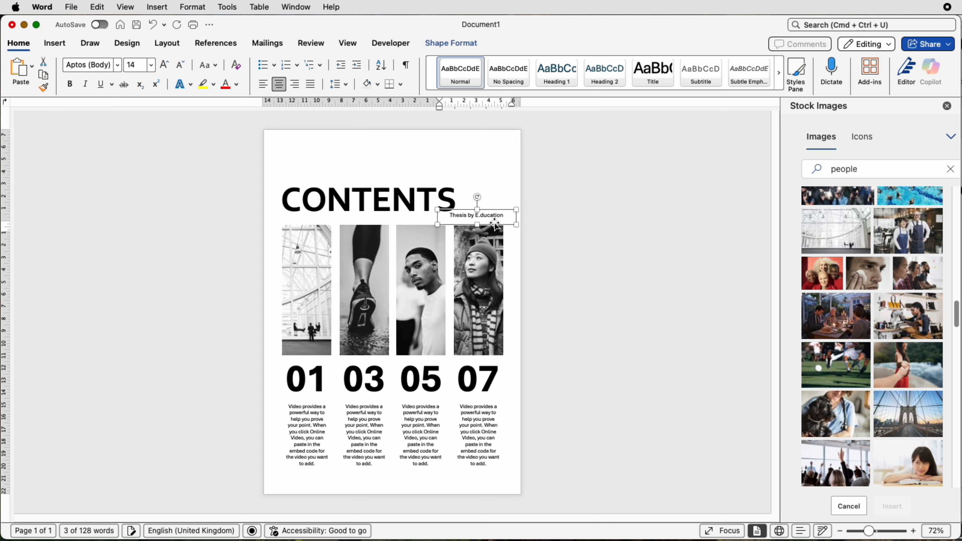
{"action": "key", "text": "Up"}
{"action": "key", "text": "Up"}
{"action": "key", "text": "Up"}
{"action": "key", "text": "Up"}
{"action": "key", "text": "Up"}
{"action": "key", "text": "Up"}
{"action": "key", "text": "Up"}
{"action": "key", "text": "Up"}
{"action": "key", "text": "Up"}
{"action": "key", "text": "Up"}
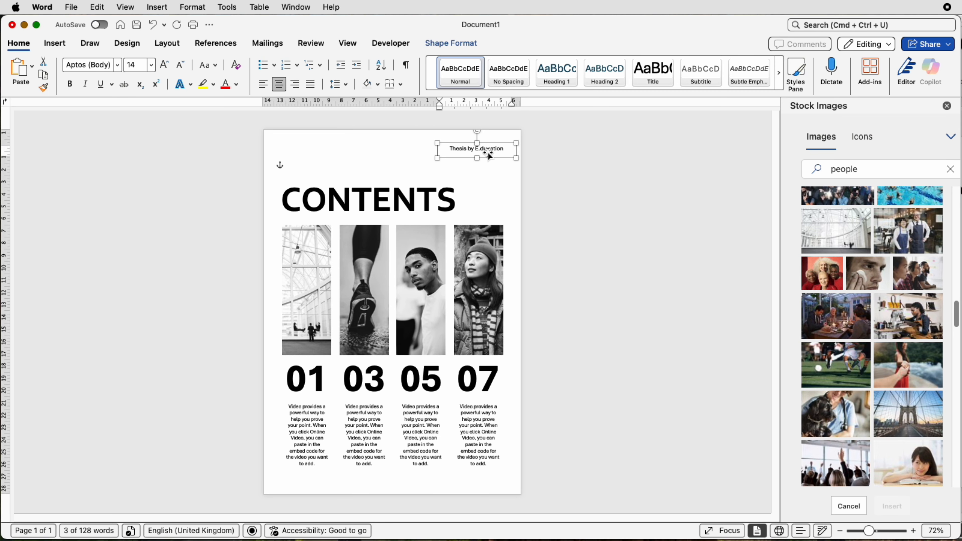
Duplicate that box to the bottom-left corner, replace its text with "ISSUE DATE 1234" and make it bold
{"action": "left_click_drag", "start_coordinate": [490, 151], "coordinate": [324, 482]}
{"action": "type", "text": "ISSUE DATE 1234"}
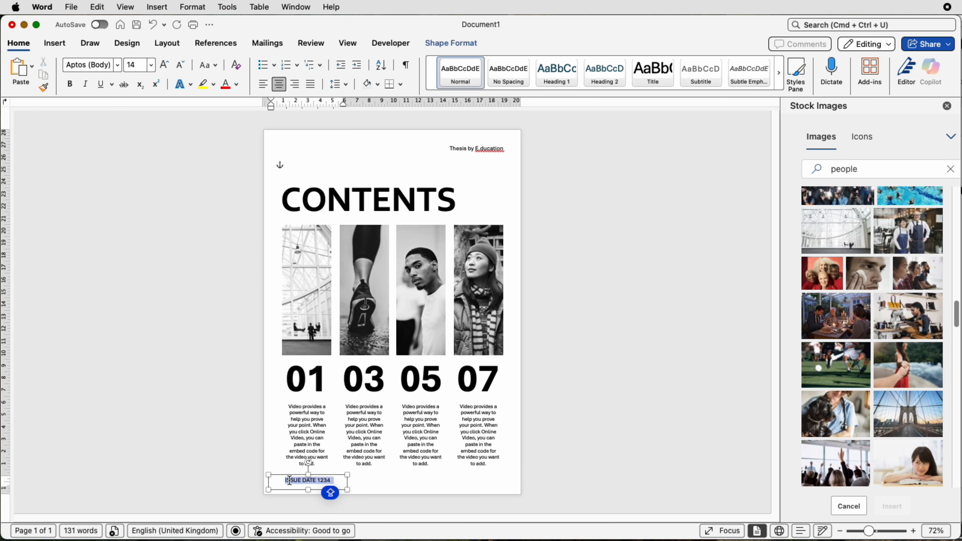
{"action": "left_click", "coordinate": [71, 85]}
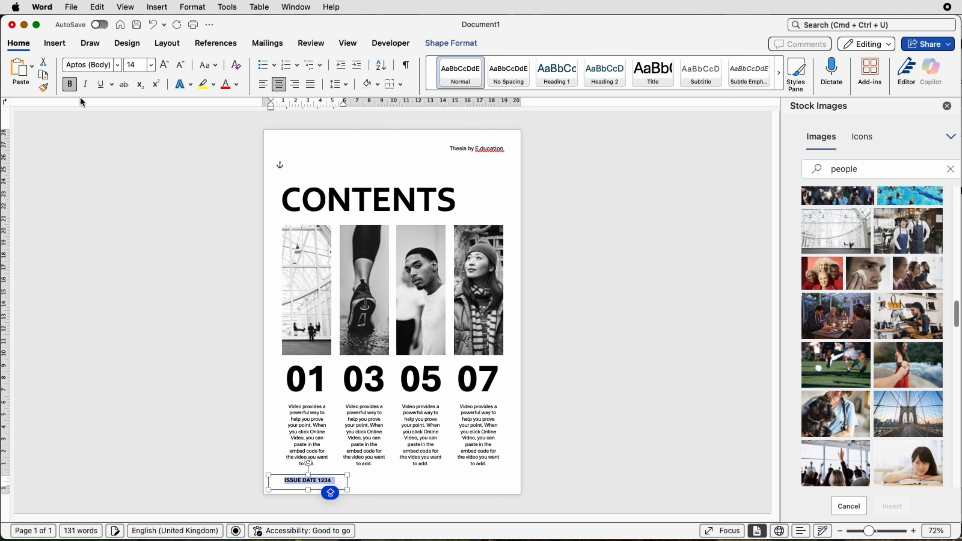
{"action": "left_click", "coordinate": [604, 237]}
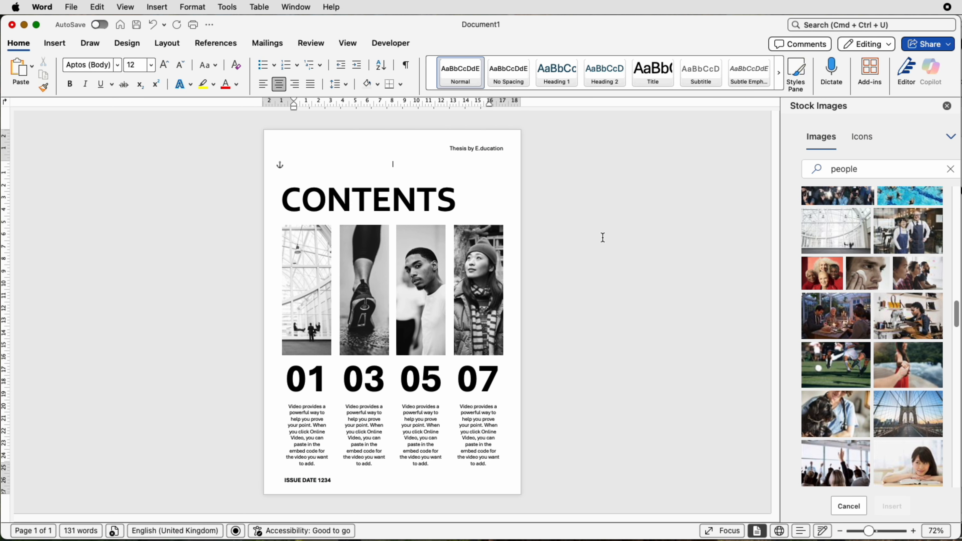